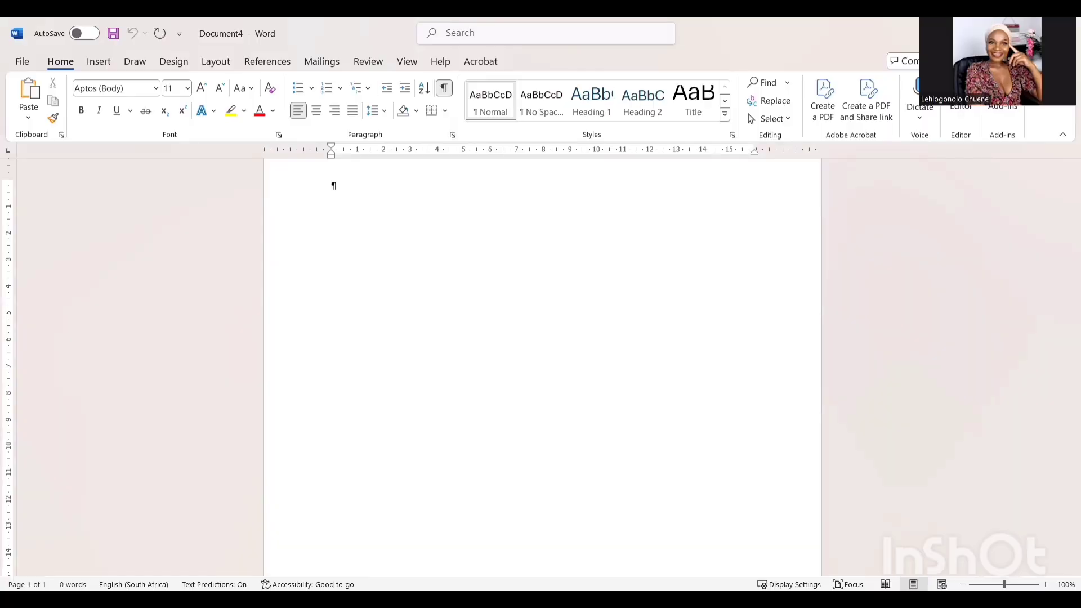
# - Find margins through the search box and apply the Normal preset, 2,54 cm on every side
pyautogui.scroll(-6, 400, 280)
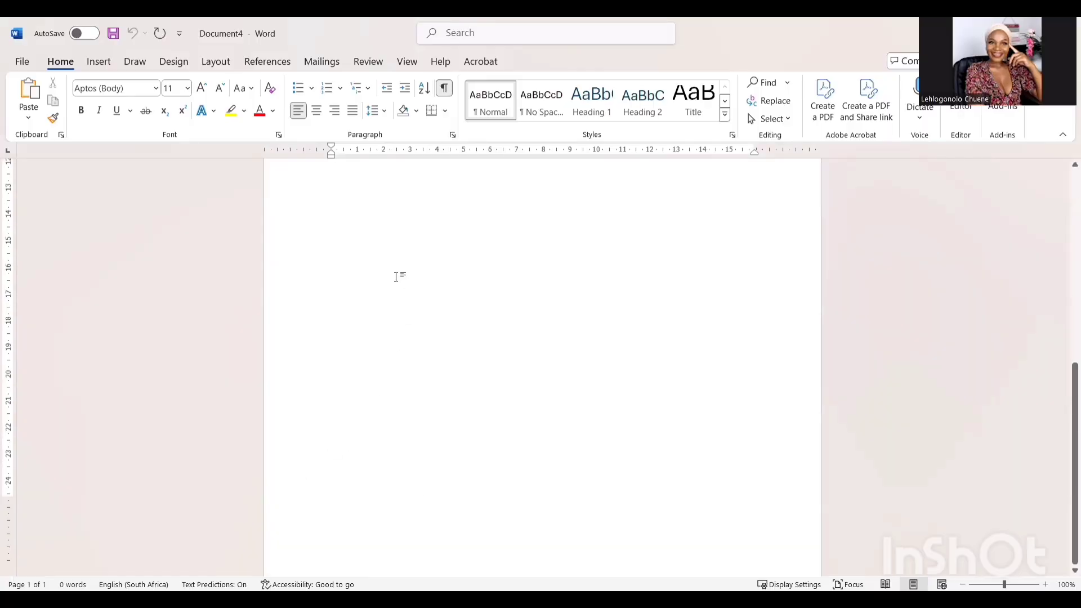
pyautogui.scroll(6, 385, 314)
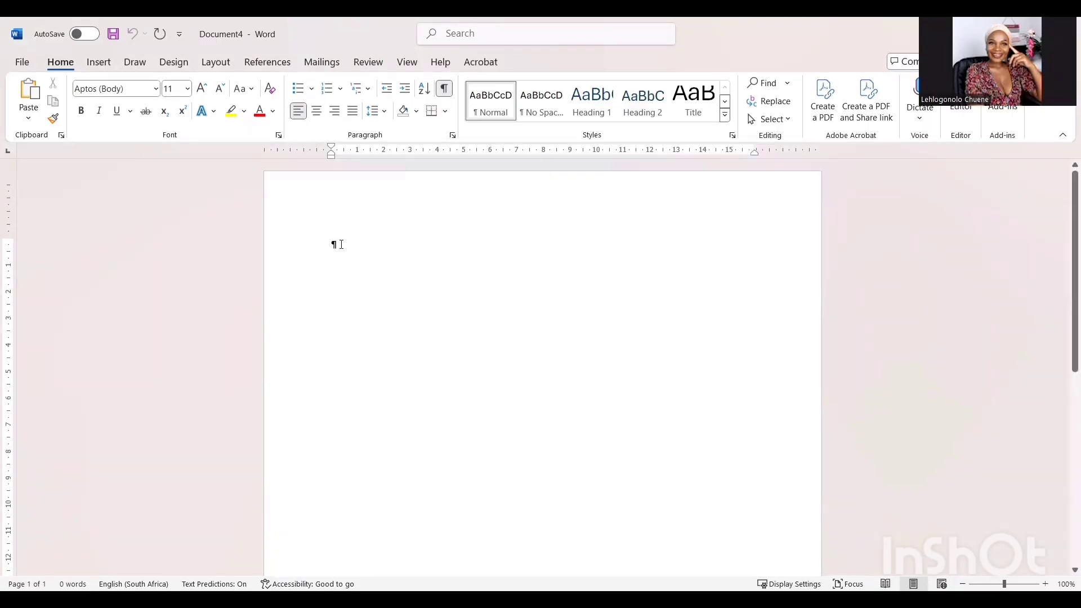
pyautogui.scroll(-5, 389, 310)
pyautogui.scroll(5, 428, 156)
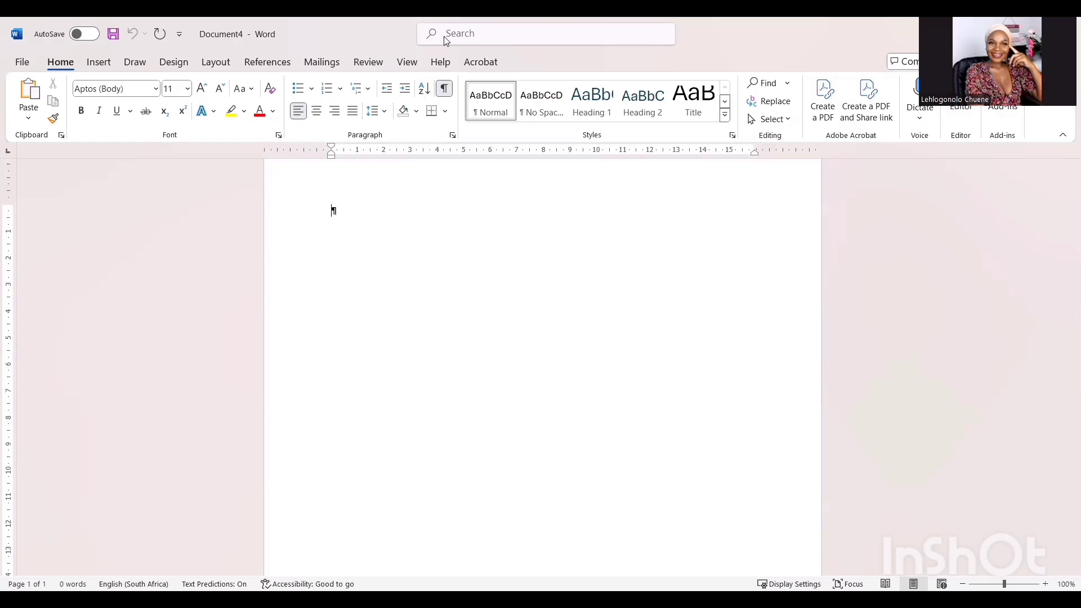
pyautogui.click(446, 40)
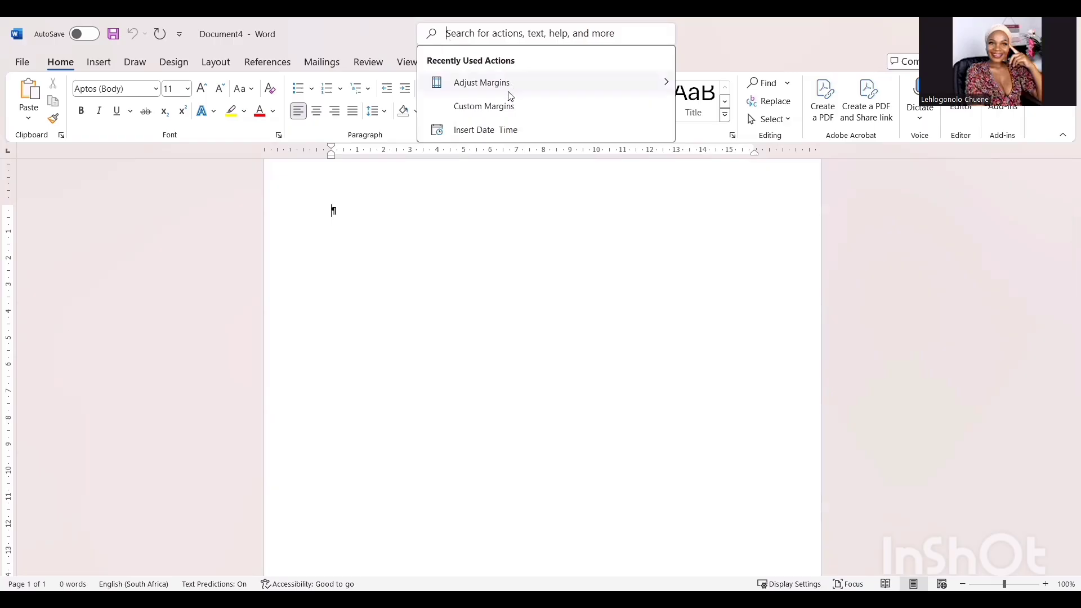
pyautogui.write('mar')
pyautogui.moveTo(511, 96)
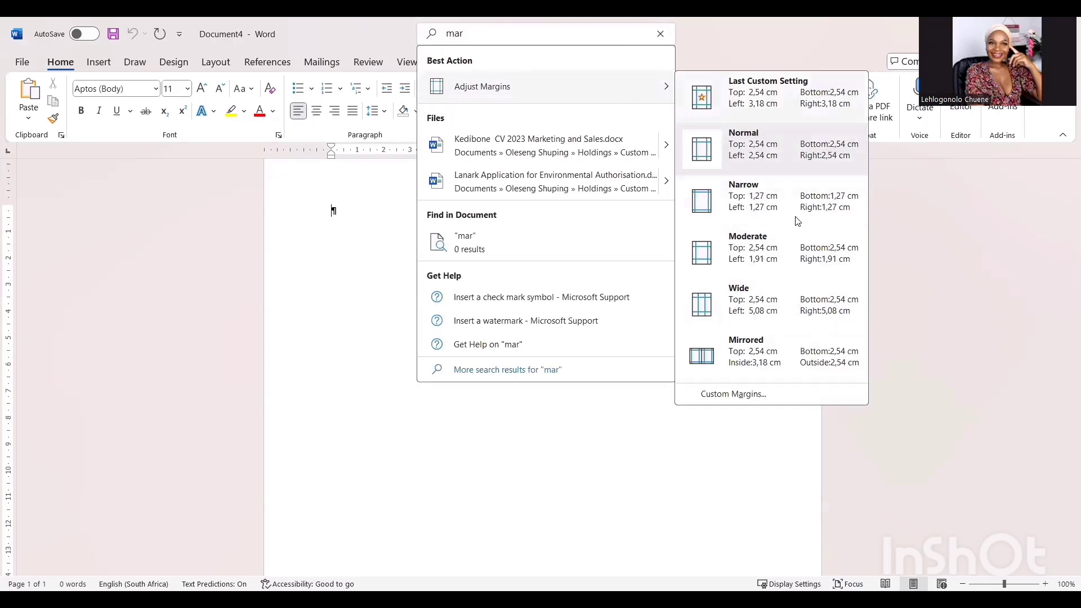
pyautogui.click(757, 155)
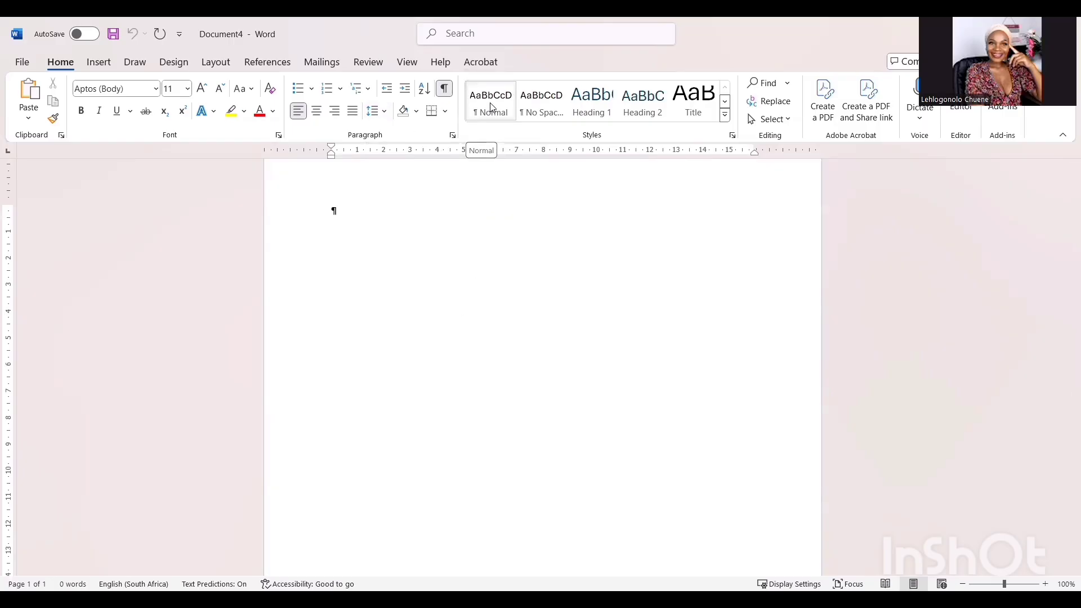
# - Modify the Normal style to use Century Gothic, 11 pt, with justified alignment
pyautogui.rightClick(492, 107)
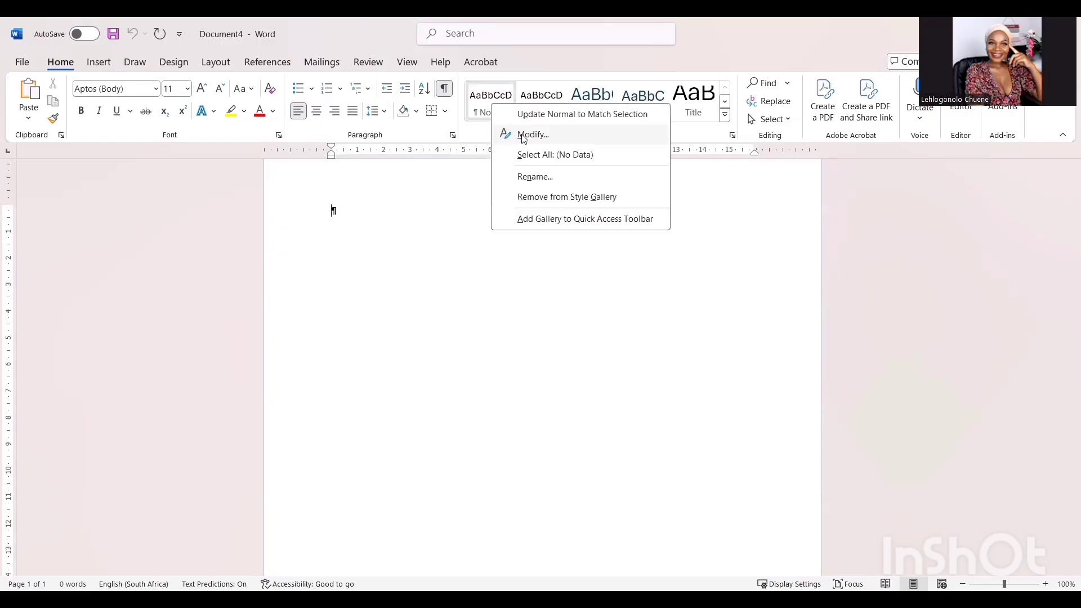
pyautogui.click(524, 136)
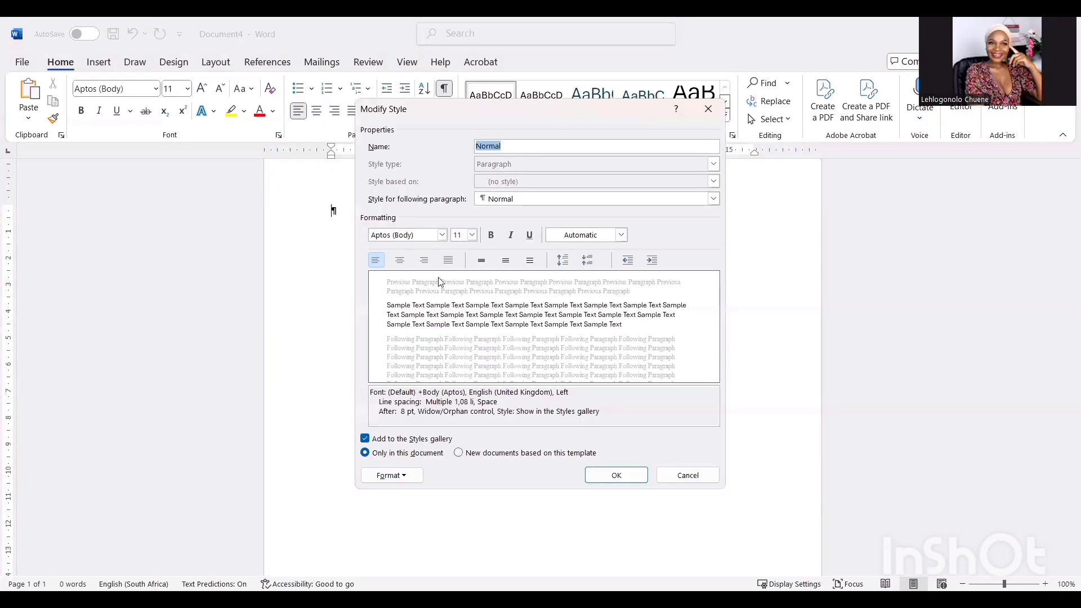
pyautogui.click(442, 235)
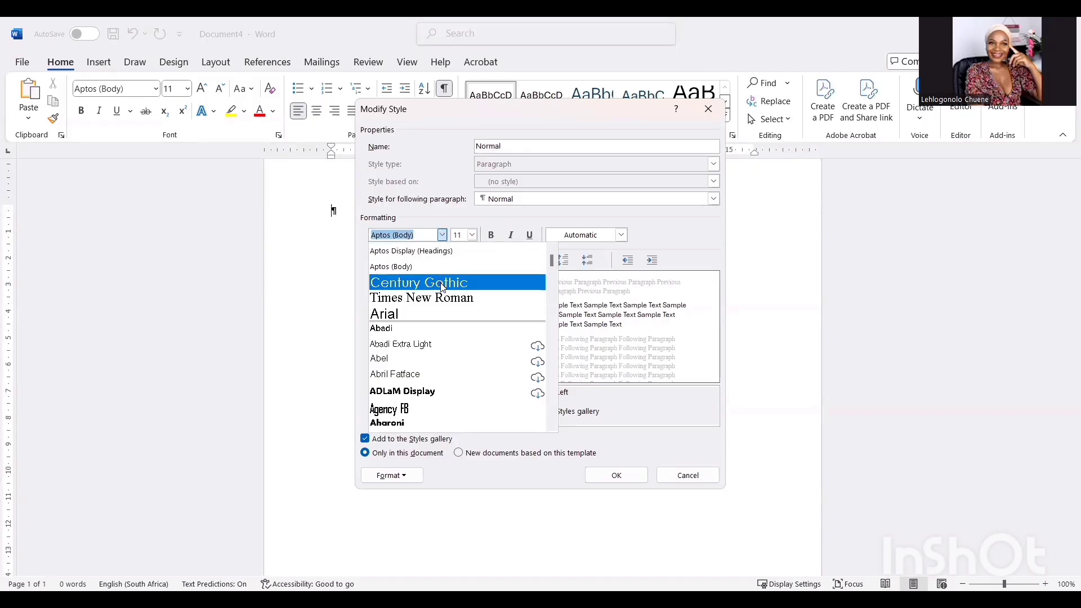
pyautogui.click(443, 287)
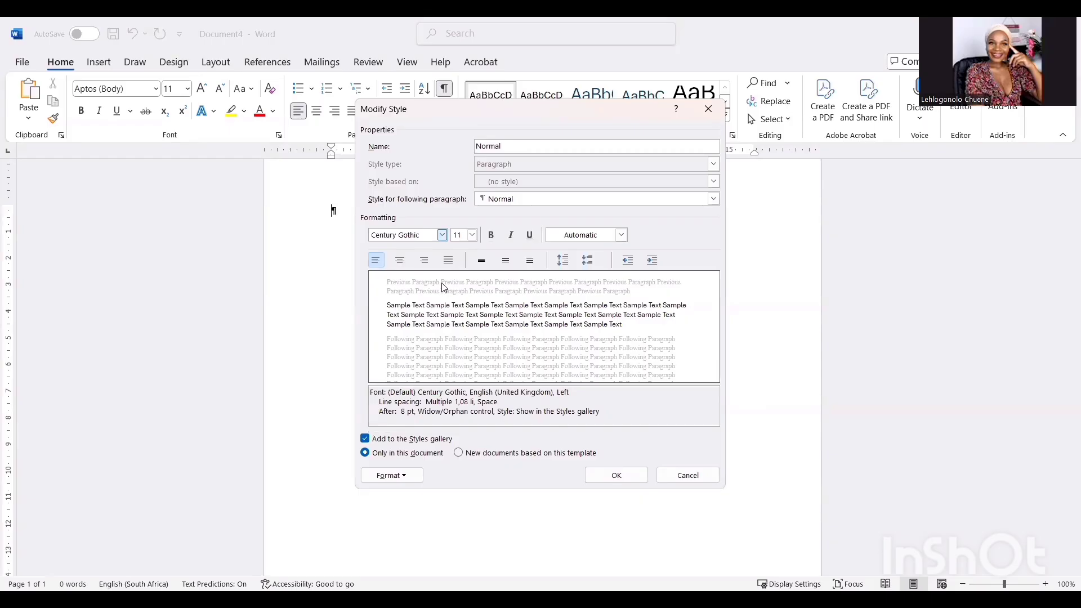
pyautogui.click(472, 236)
pyautogui.click(459, 278)
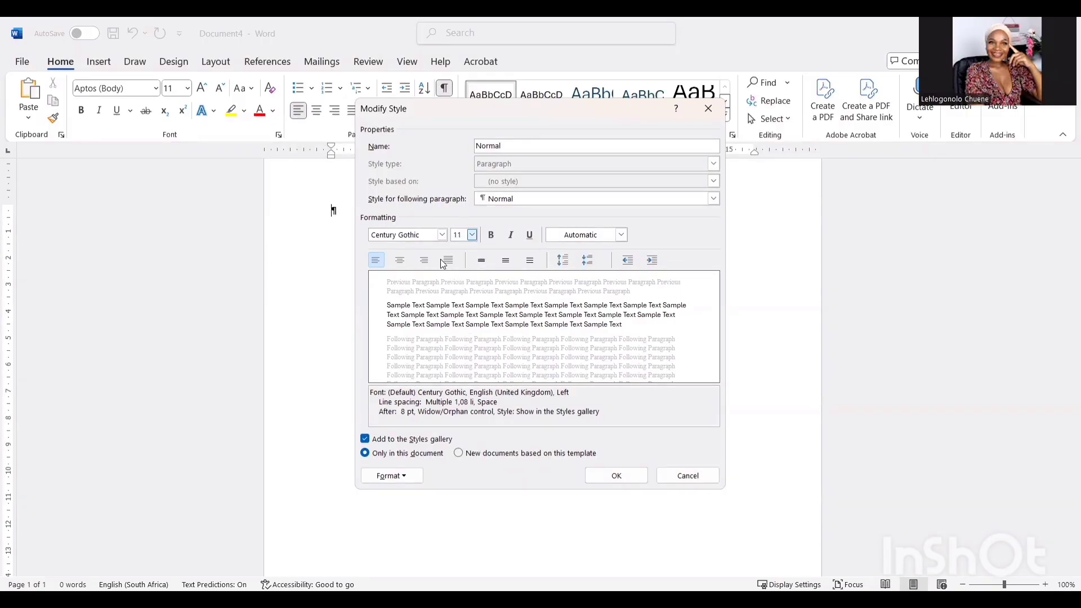
pyautogui.click(449, 261)
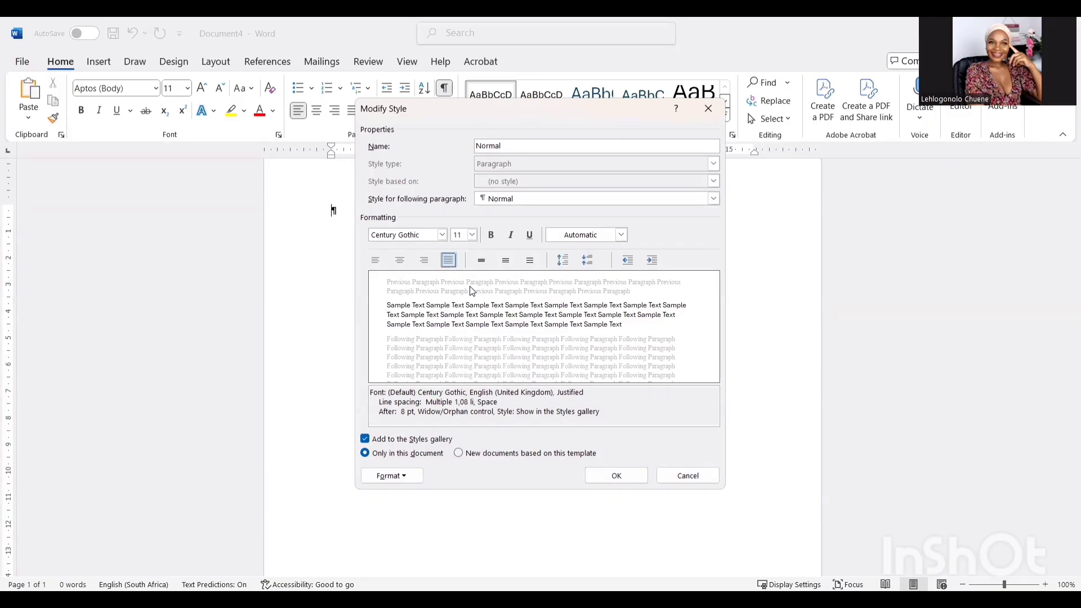
pyautogui.click(631, 479)
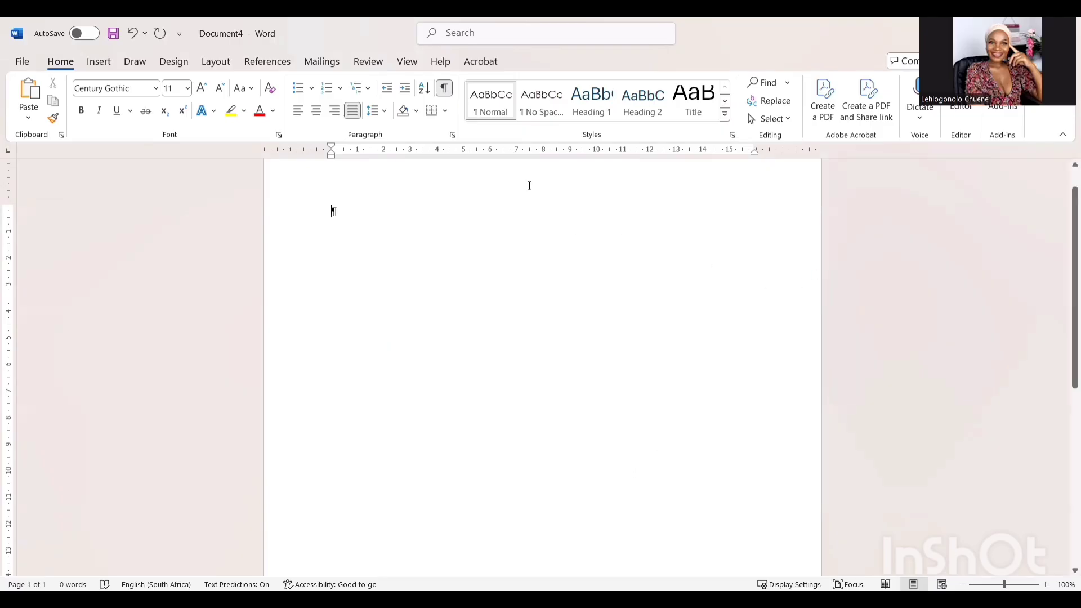
# - Insert a 1x1 table into the page header
pyautogui.doubleClick(490, 171)
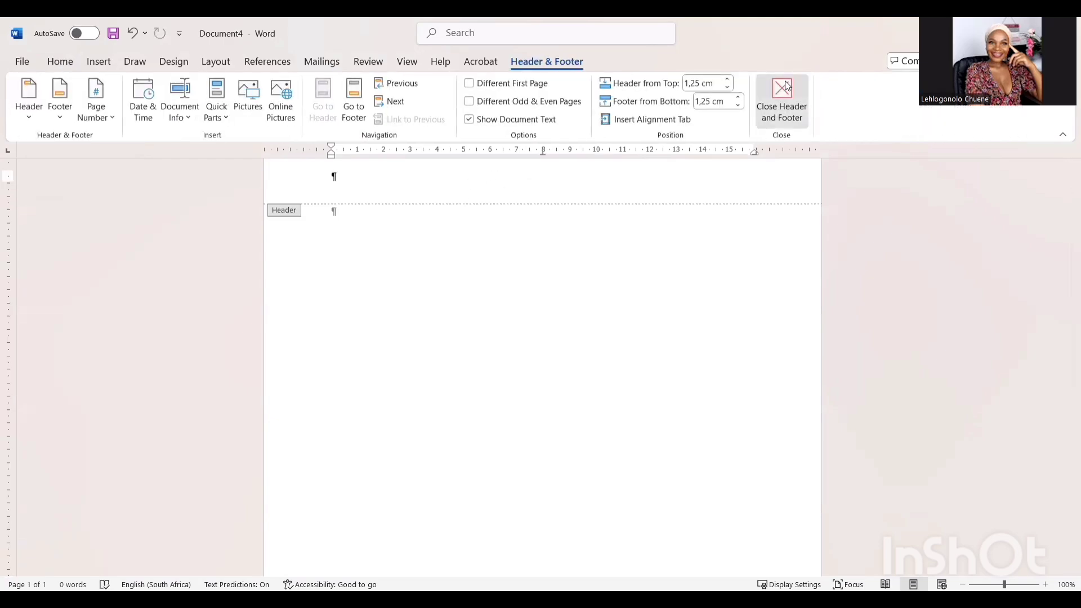
pyautogui.click(782, 101)
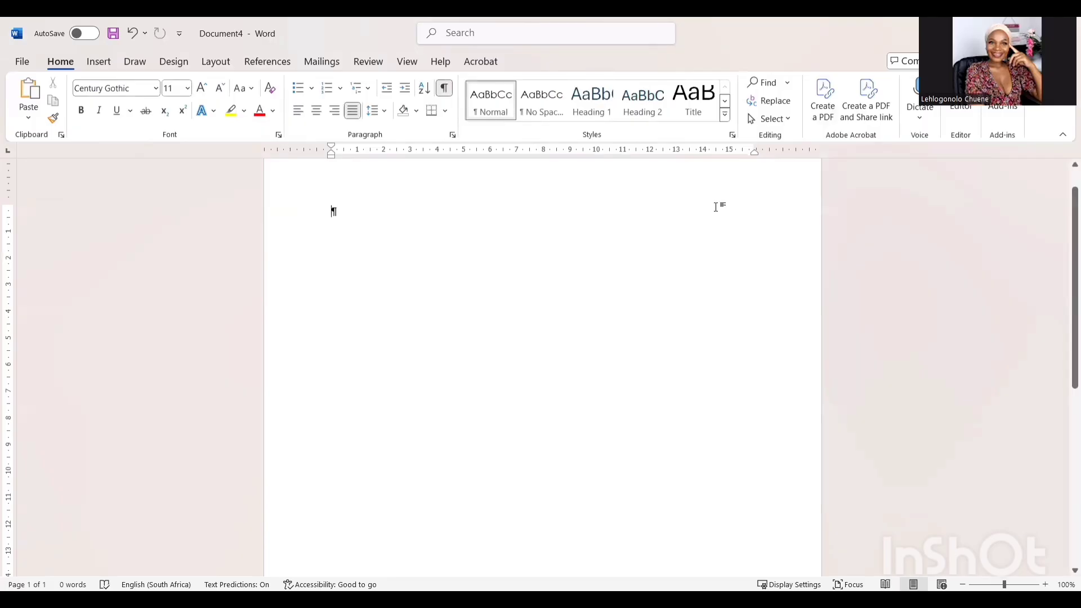
pyautogui.doubleClick(532, 171)
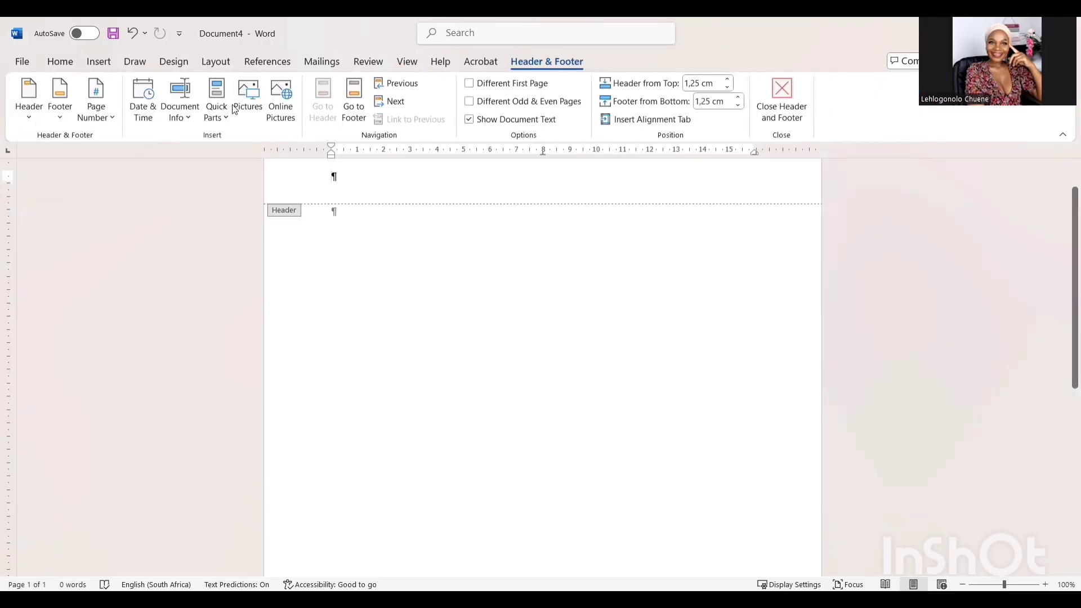
pyautogui.click(102, 63)
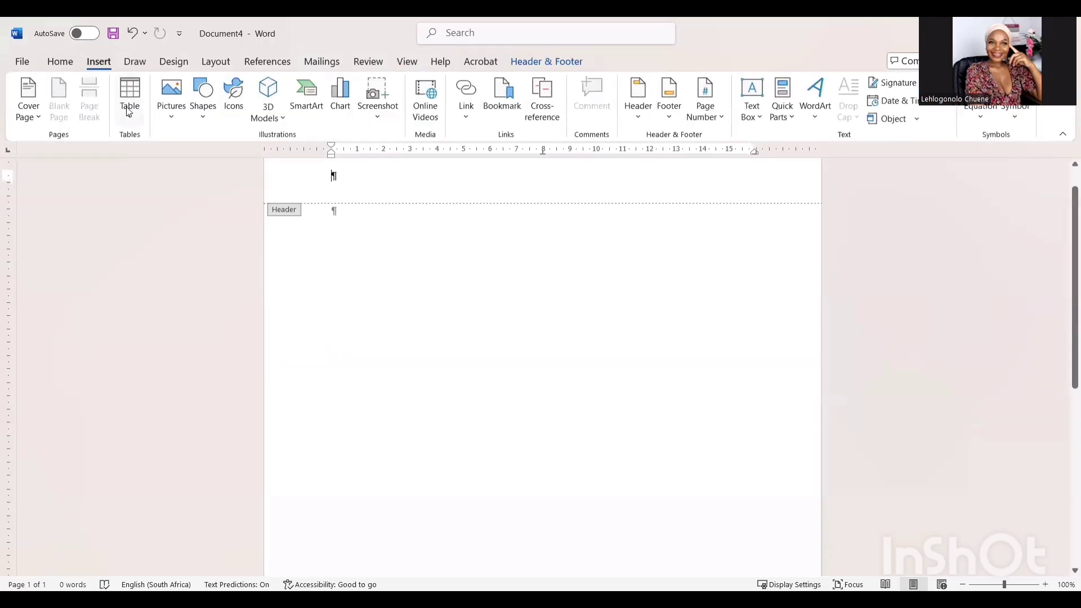
pyautogui.click(128, 158)
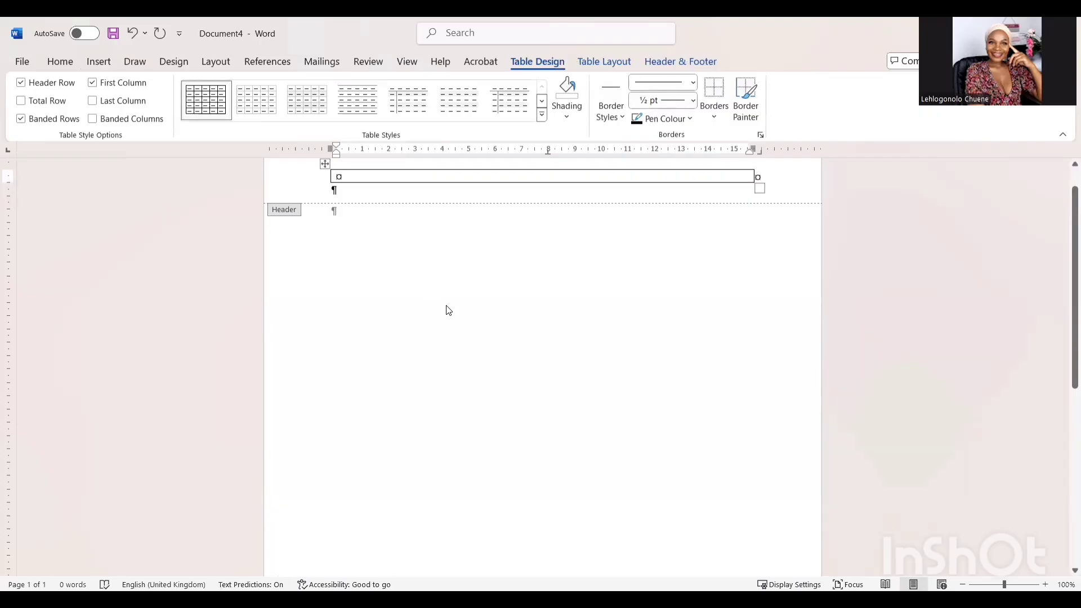
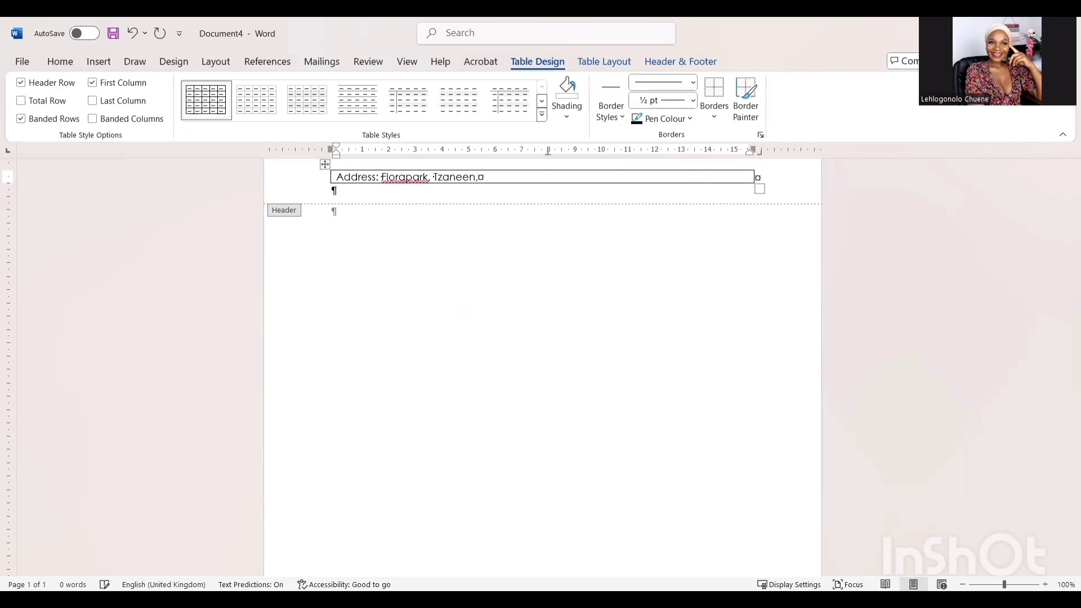
# - Type the Address, Email Address and Contact No. lines into the header cell
pyautogui.press('Return')
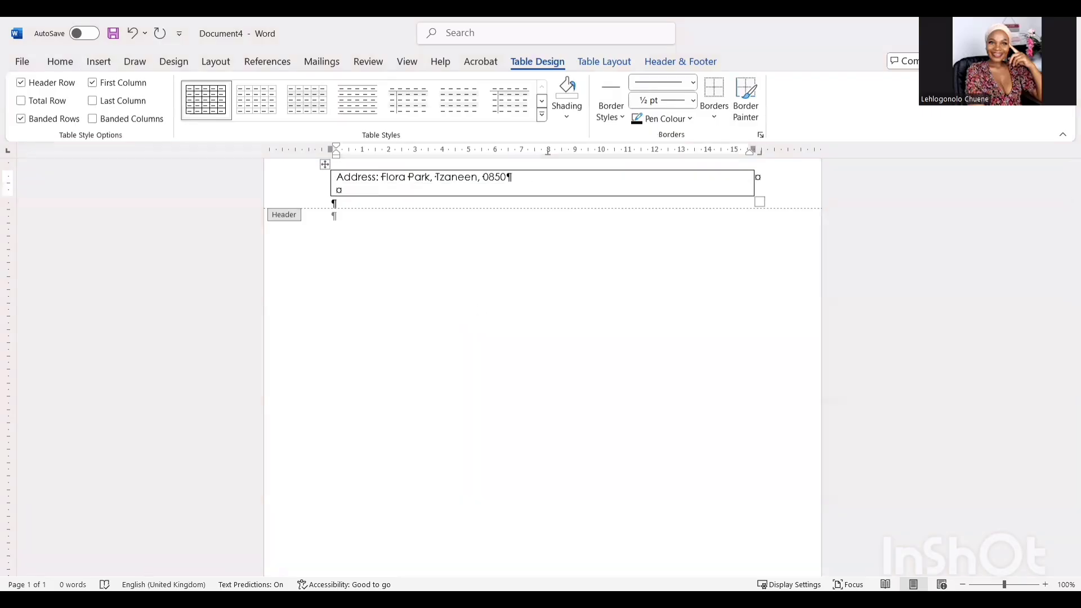
pyautogui.press('Return')
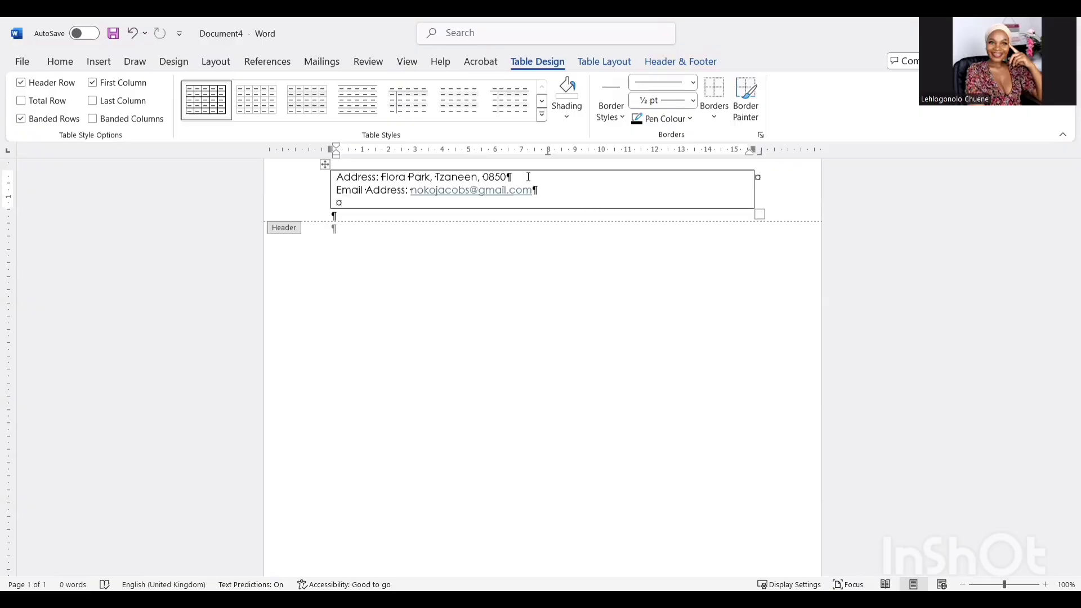
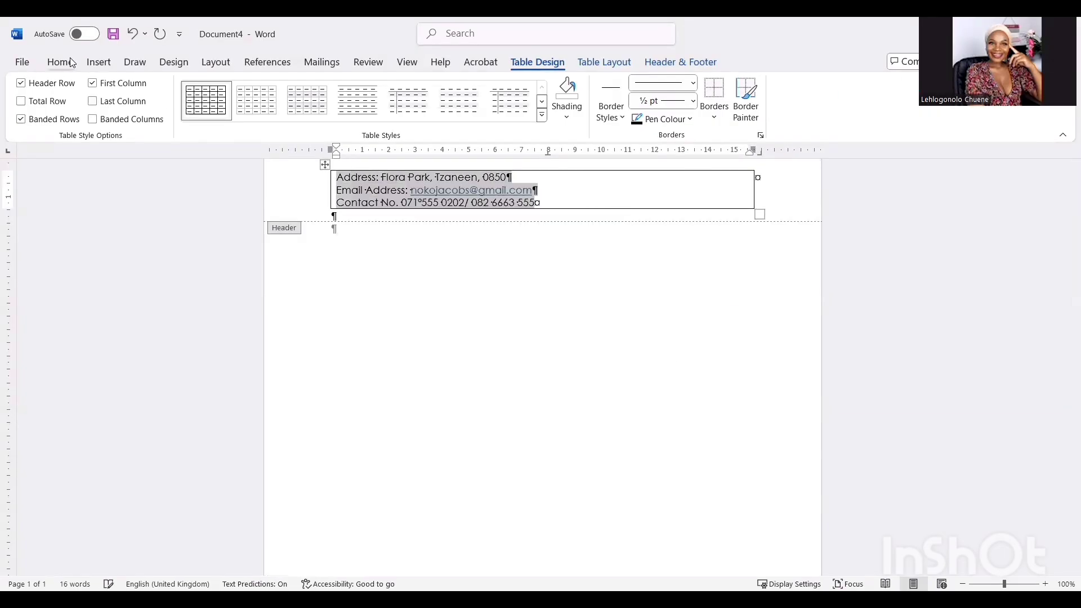
# - Centre the three contact detail lines in the header table
pyautogui.click(60, 62)
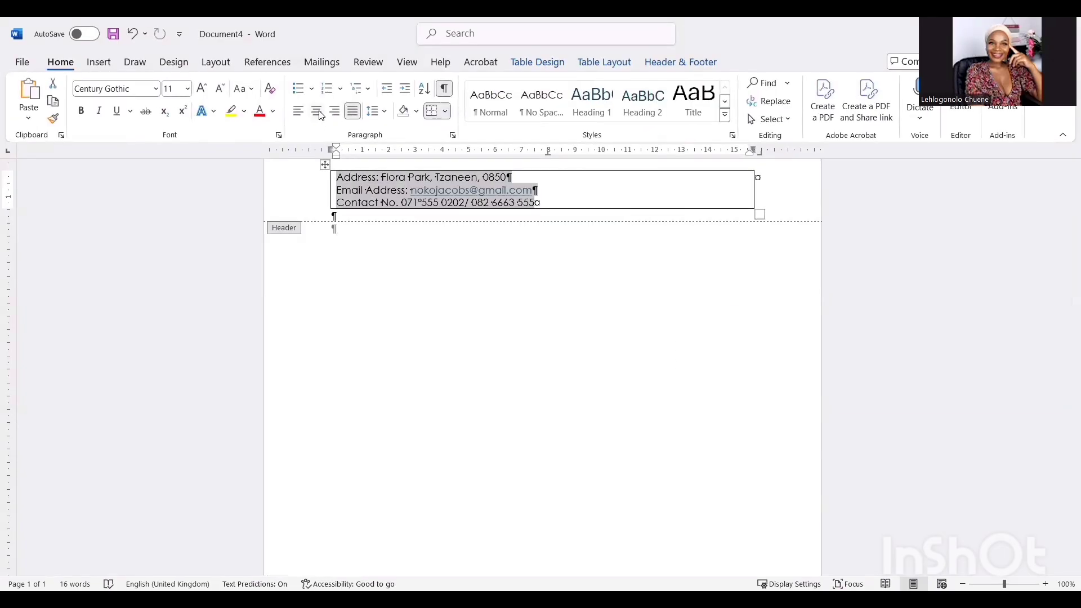
pyautogui.click(317, 112)
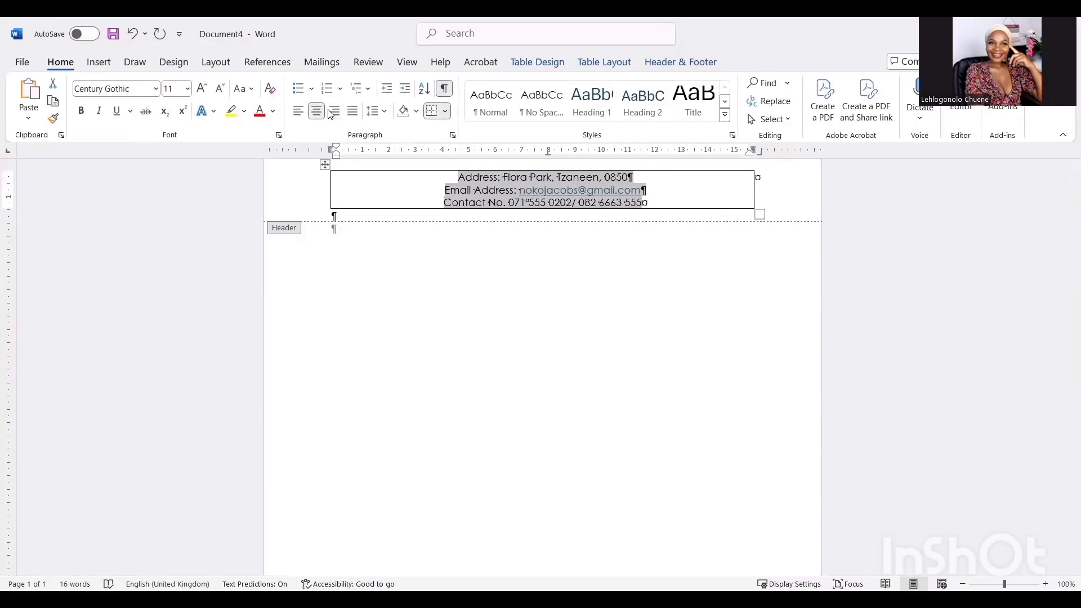
pyautogui.click(335, 113)
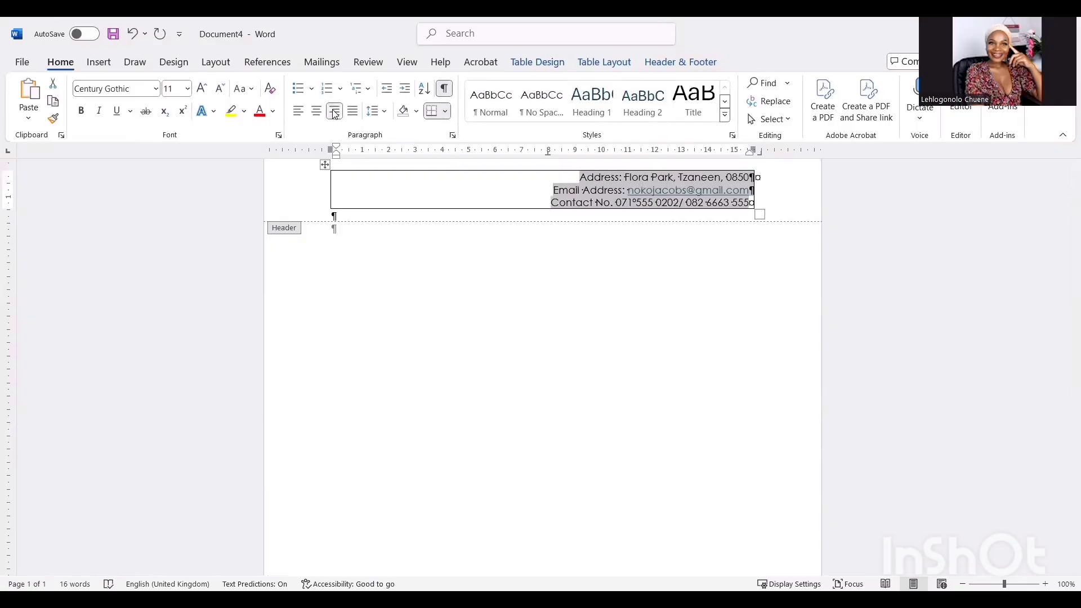
pyautogui.click(317, 111)
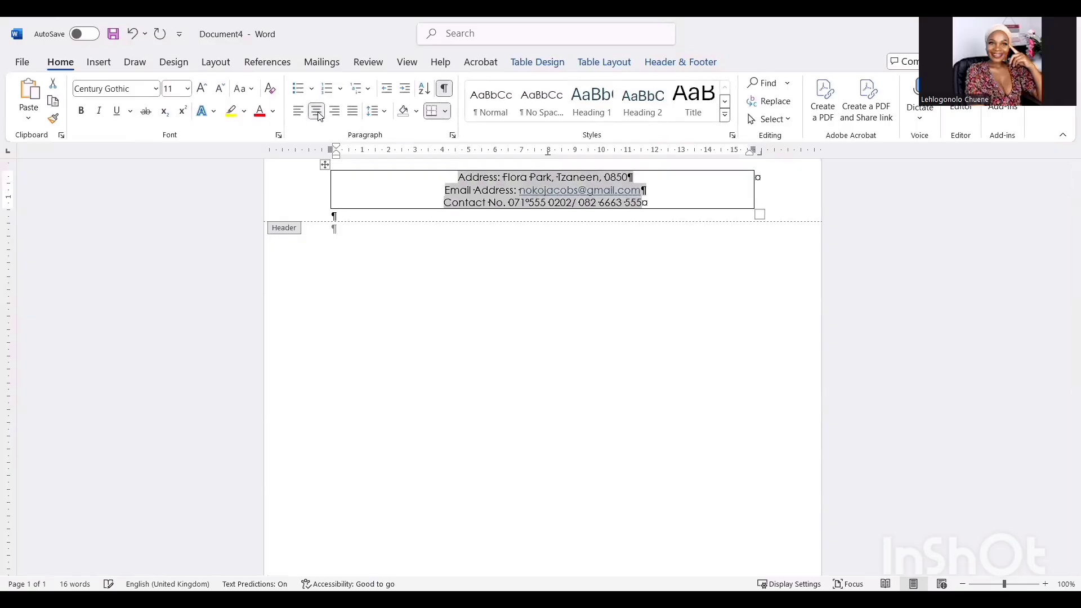
pyautogui.click(386, 206)
# - Remove all borders from the header table with No Border
pyautogui.scroll(1, 353, 195)
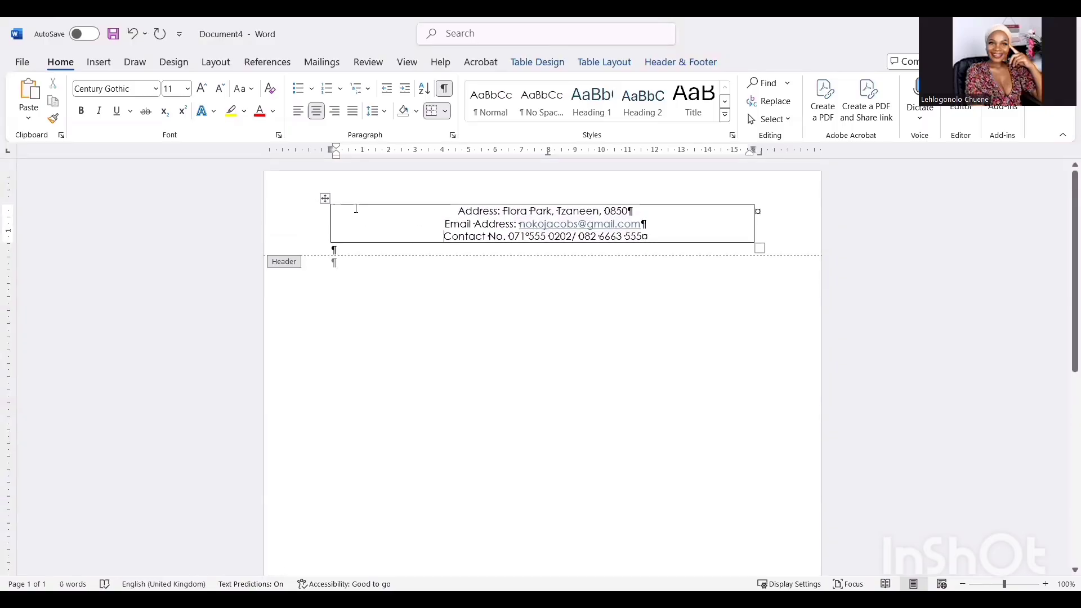
pyautogui.click(324, 198)
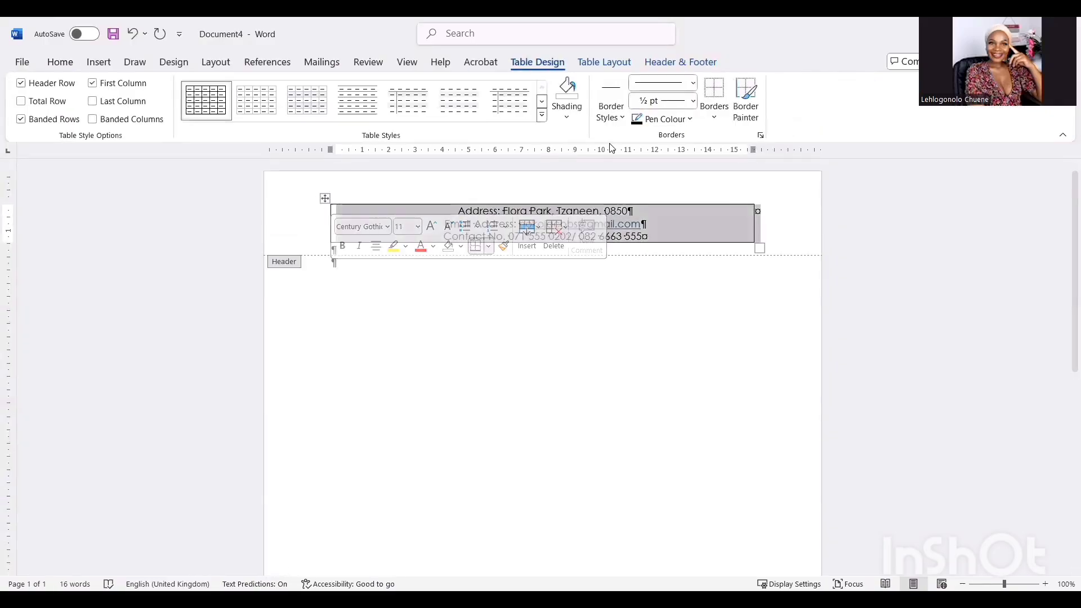
pyautogui.click(715, 118)
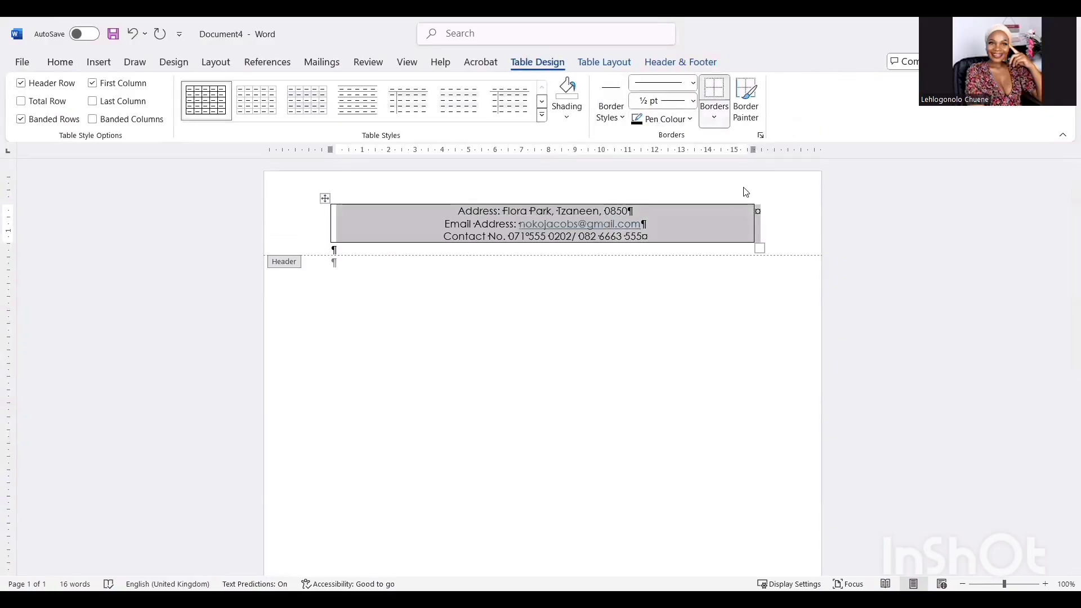
pyautogui.click(753, 217)
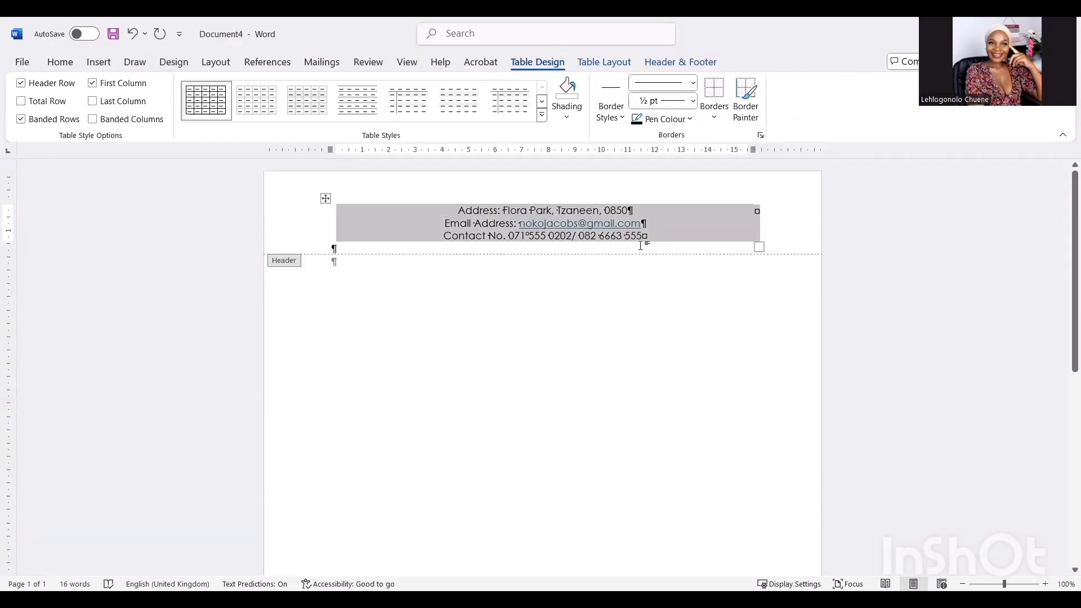
pyautogui.click(570, 261)
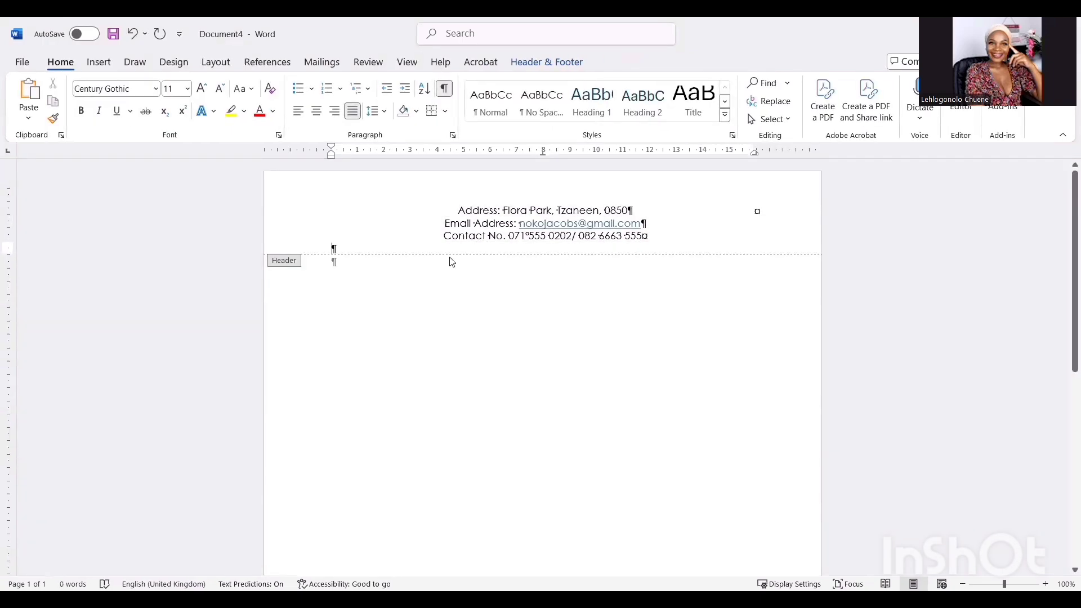
# - Insert a horizontal line under the contact details and set its height to 0,5 pt
pyautogui.click(445, 112)
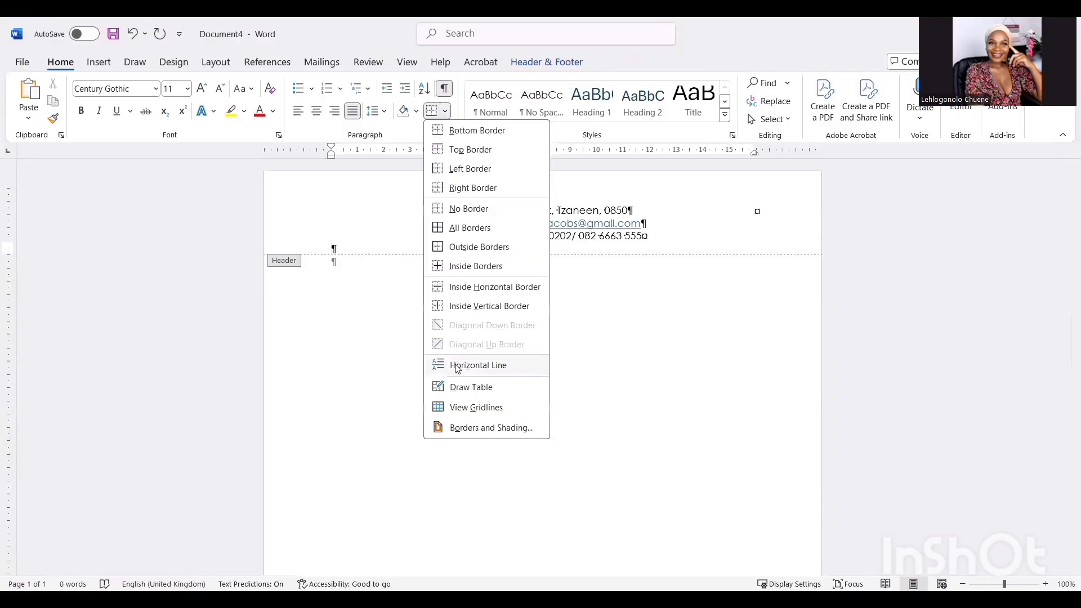
pyautogui.click(477, 365)
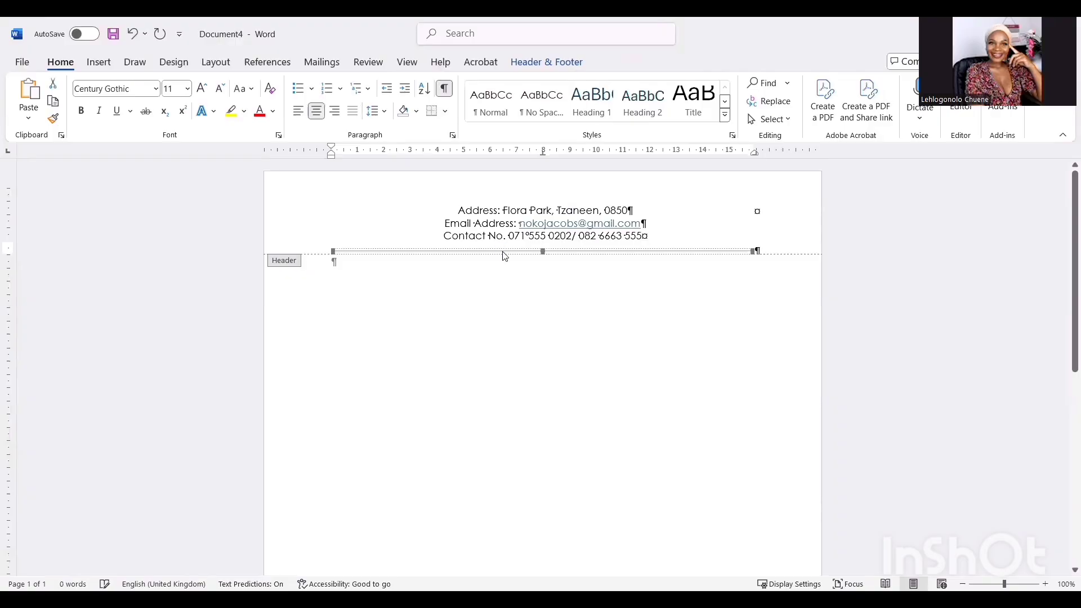
pyautogui.doubleClick(503, 251)
pyautogui.click(499, 274)
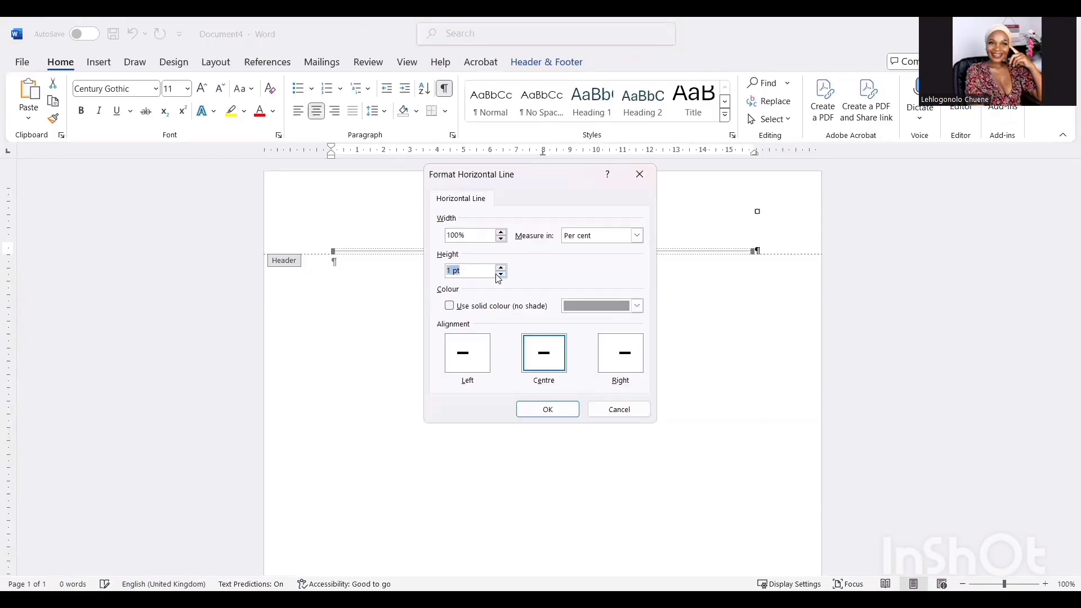
pyautogui.click(453, 273)
pyautogui.press('BackSpace')
pyautogui.press('BackSpace')
pyautogui.write('0,5')
# - Make the line solid black and close header editing
pyautogui.click(635, 306)
pyautogui.click(584, 398)
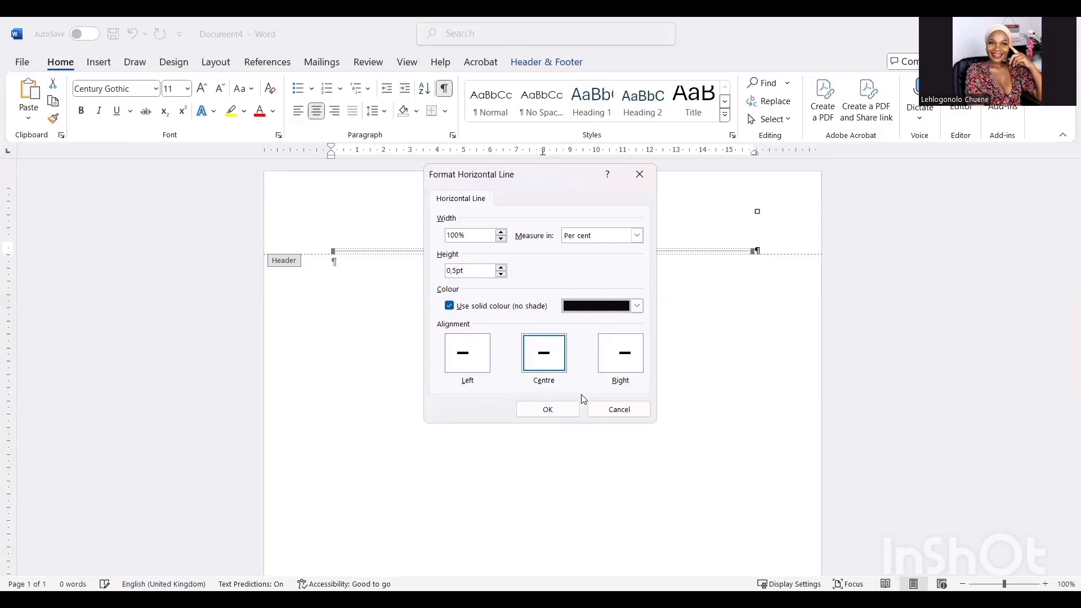
pyautogui.click(570, 411)
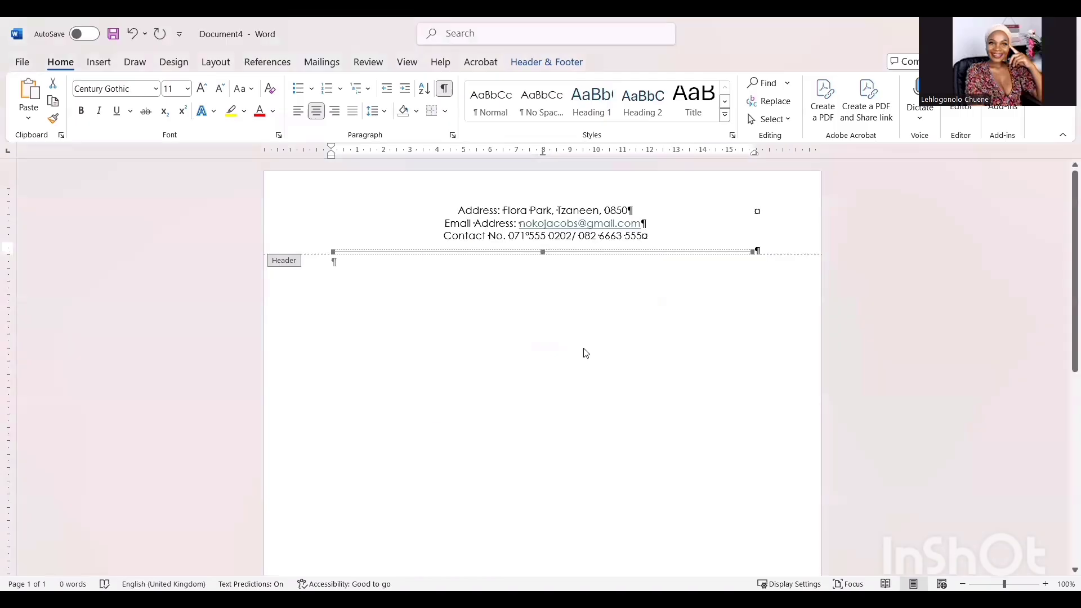
pyautogui.click(555, 63)
pyautogui.click(784, 100)
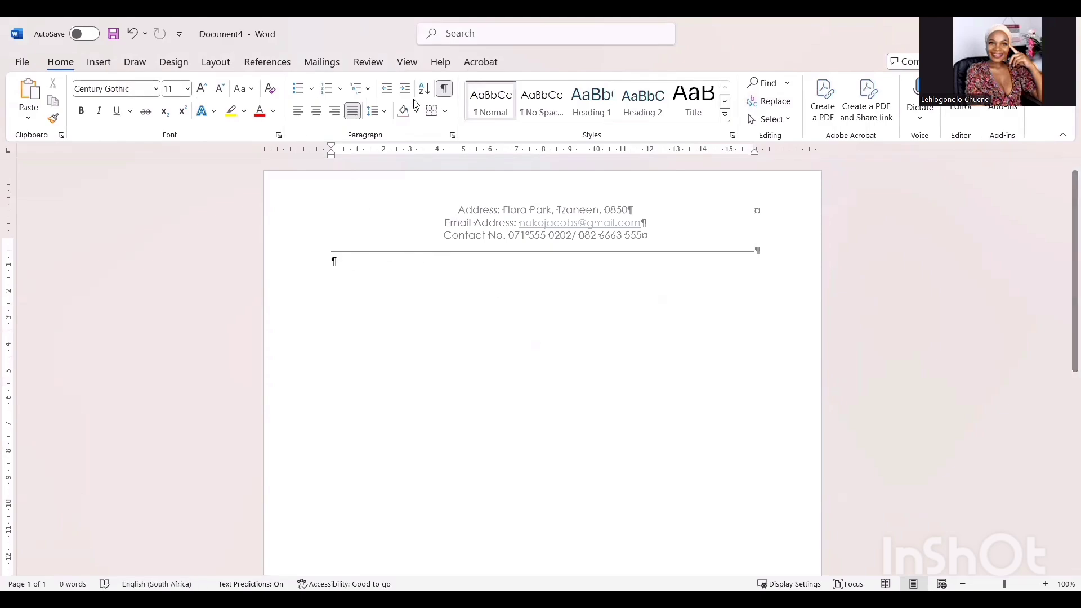
# - Hide formatting marks and type a 'Curriculum Vitae of' title line with the candidate's name
pyautogui.hotkey('ctrl', 'shift', '8')
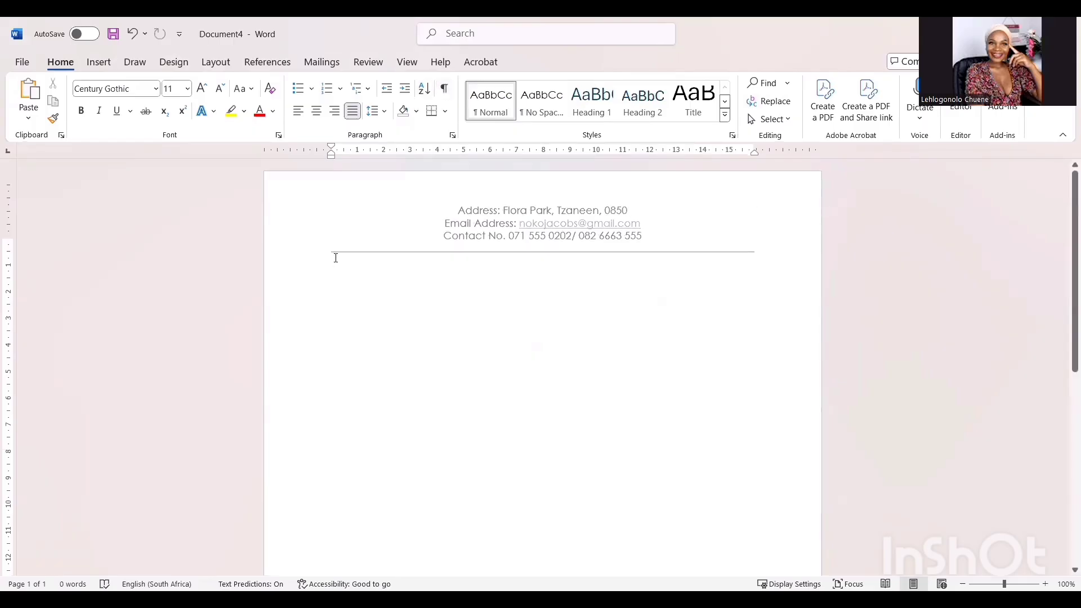
pyautogui.press('Return')
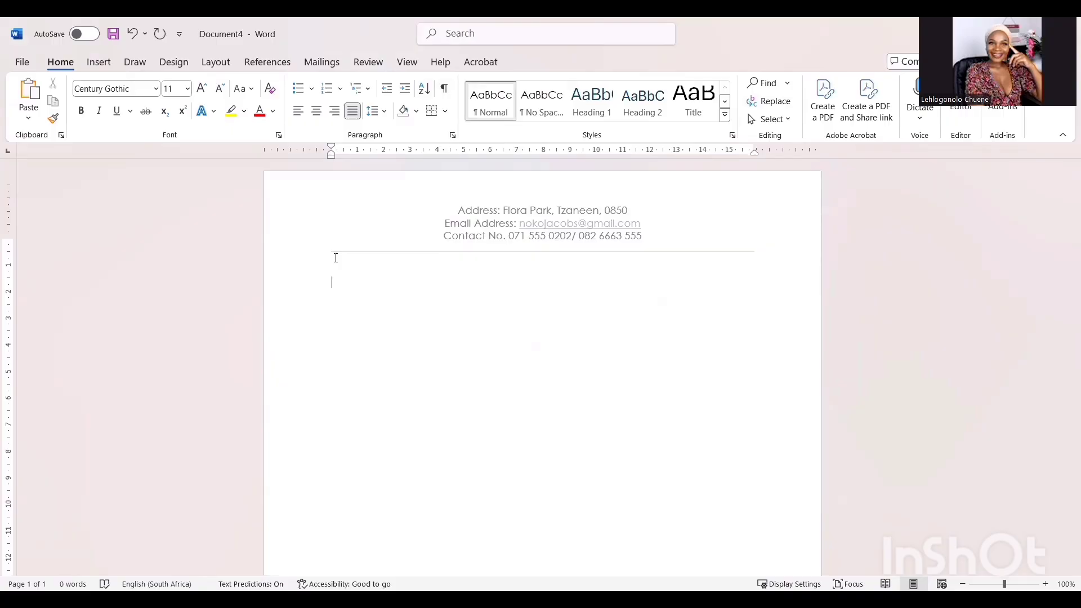
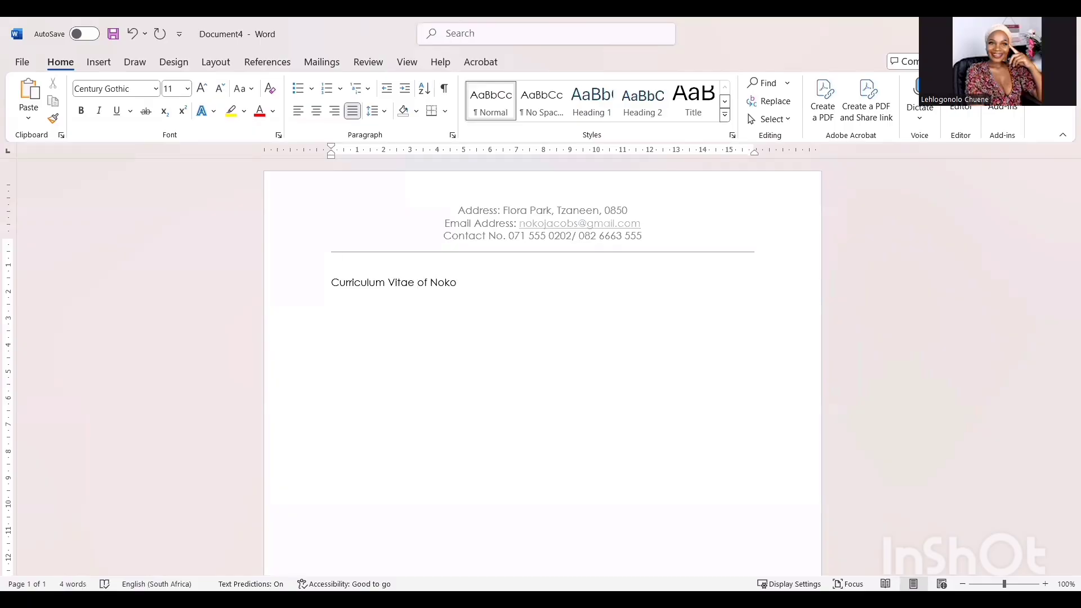
# - Make the CV title 14 pt, UPPERCASE, bold and centred
pyautogui.moveTo(503, 286); pyautogui.dragTo(341, 285)
pyautogui.click(187, 88)
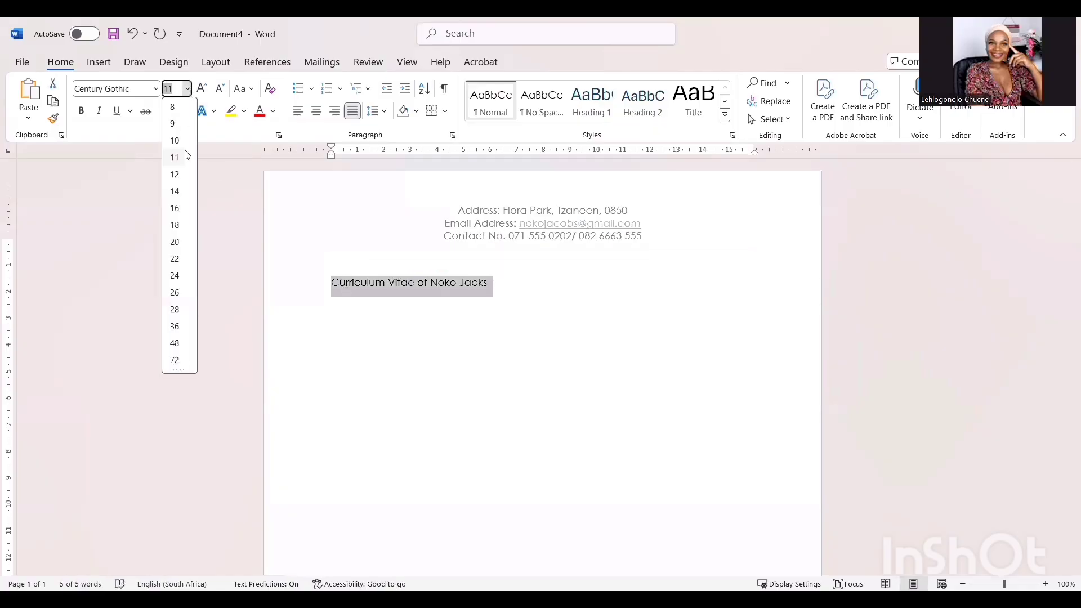
pyautogui.click(178, 192)
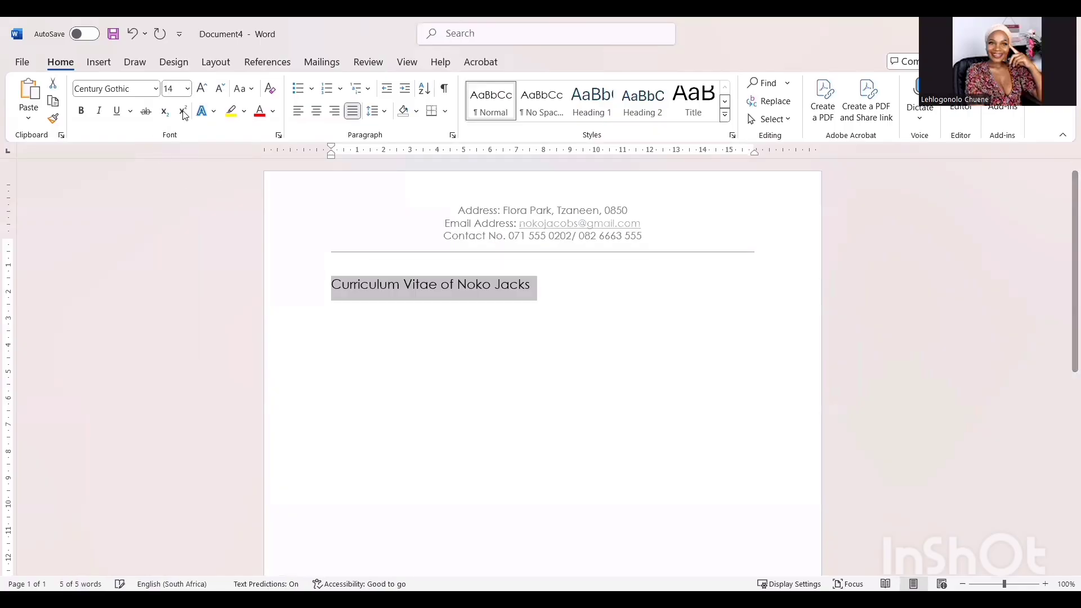
pyautogui.click(244, 89)
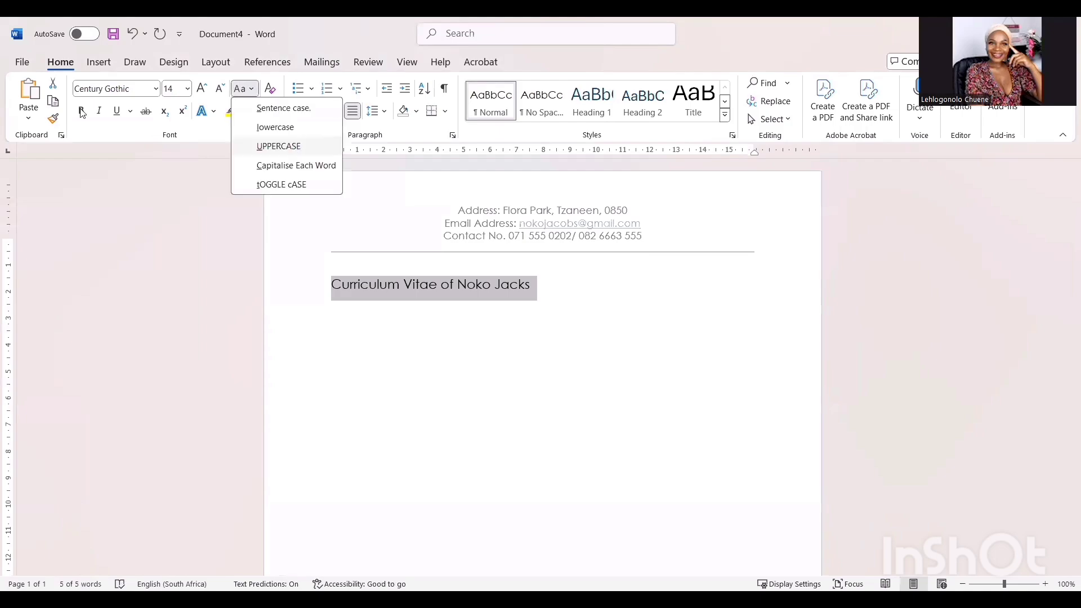
pyautogui.click(280, 144)
pyautogui.hotkey('ctrl', 'b')
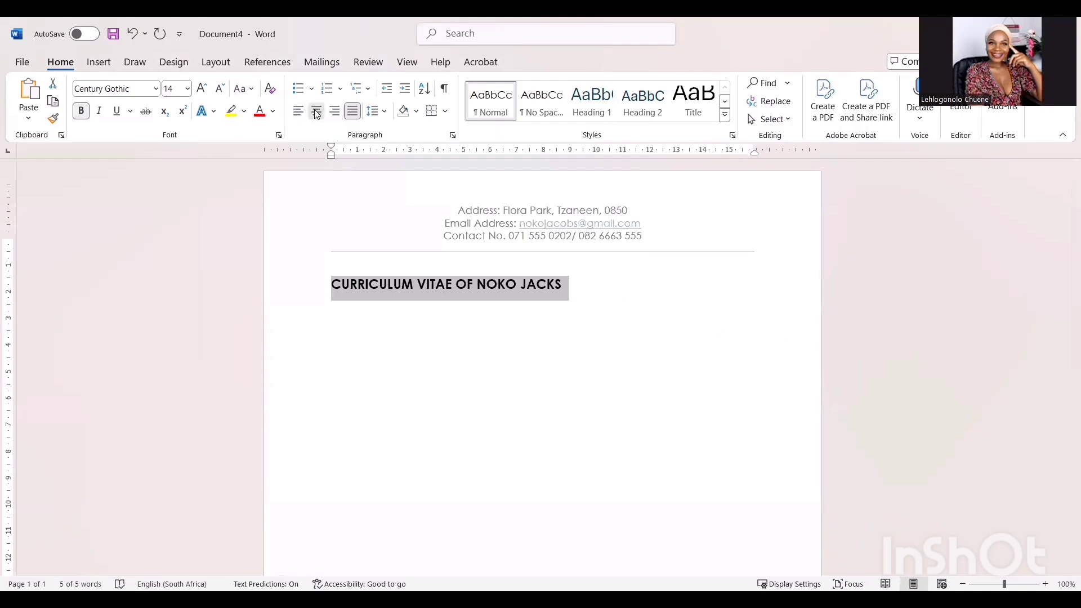
pyautogui.click(317, 111)
pyautogui.click(550, 284)
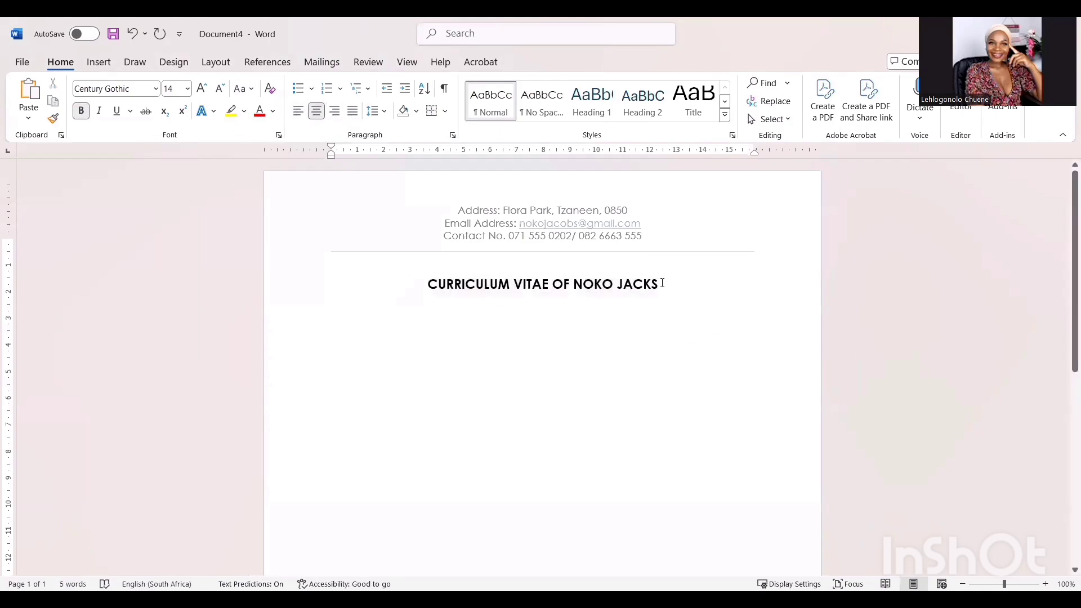
# - Enlarge the title to 18 pt and set the line below back to 11 pt
pyautogui.moveTo(663, 283); pyautogui.dragTo(427, 284)
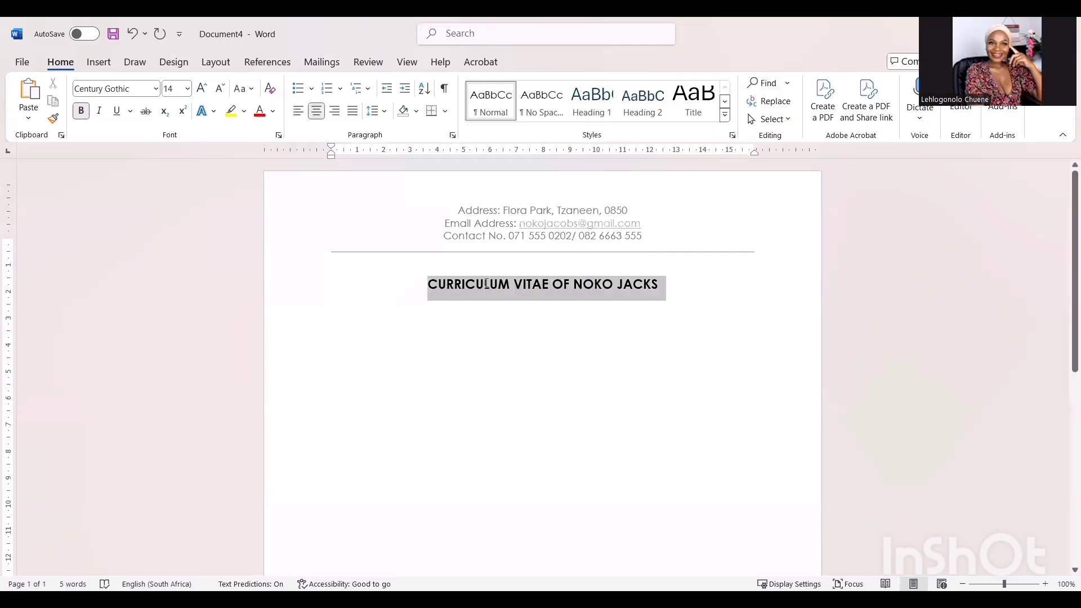
pyautogui.click(188, 89)
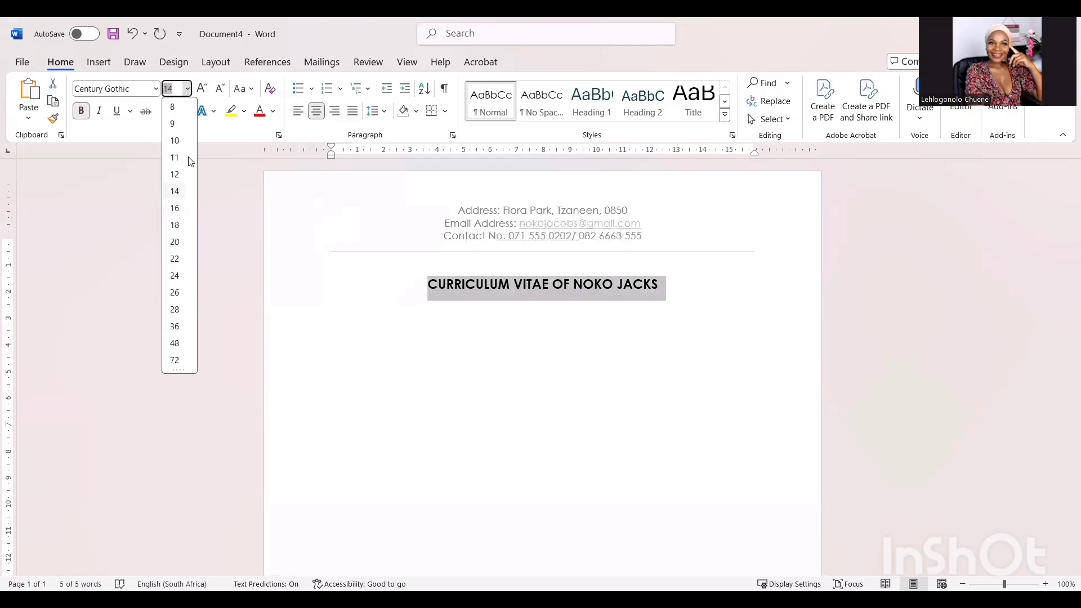
pyautogui.click(173, 226)
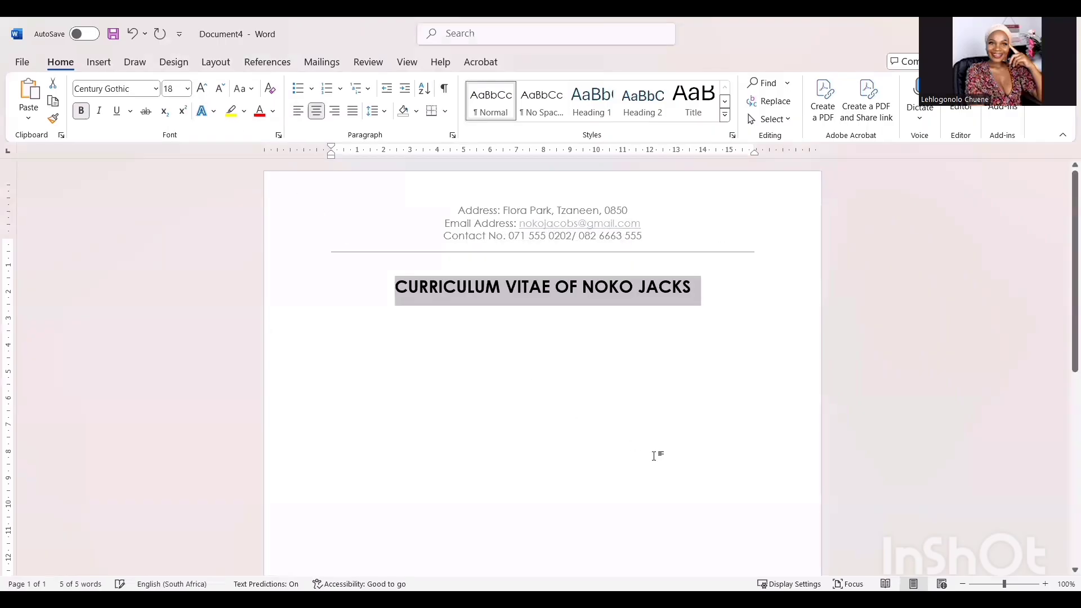
pyautogui.click(697, 353)
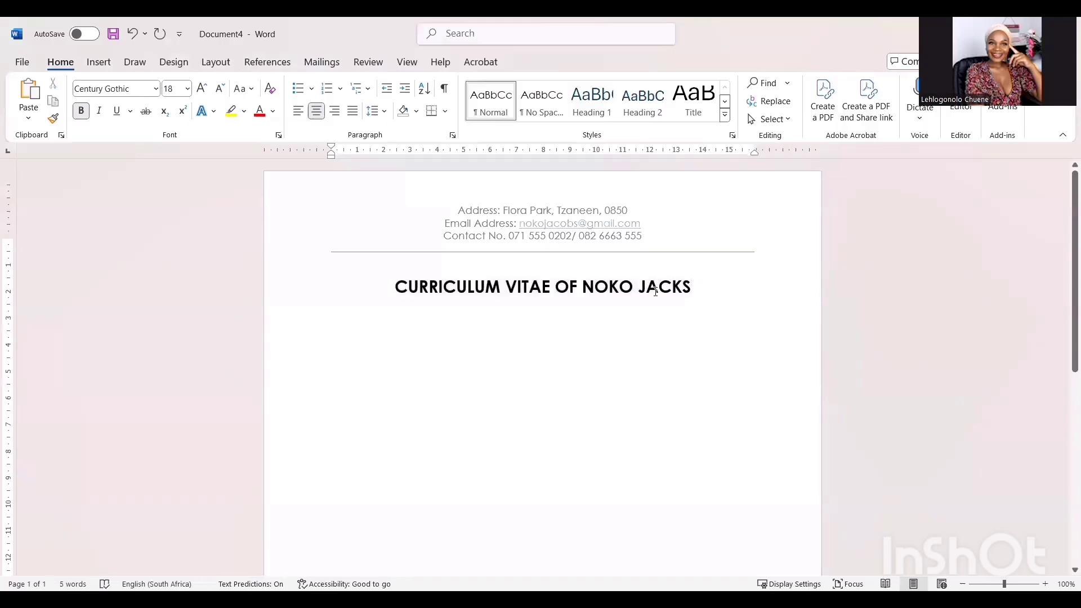
pyautogui.click(495, 311)
pyautogui.click(187, 88)
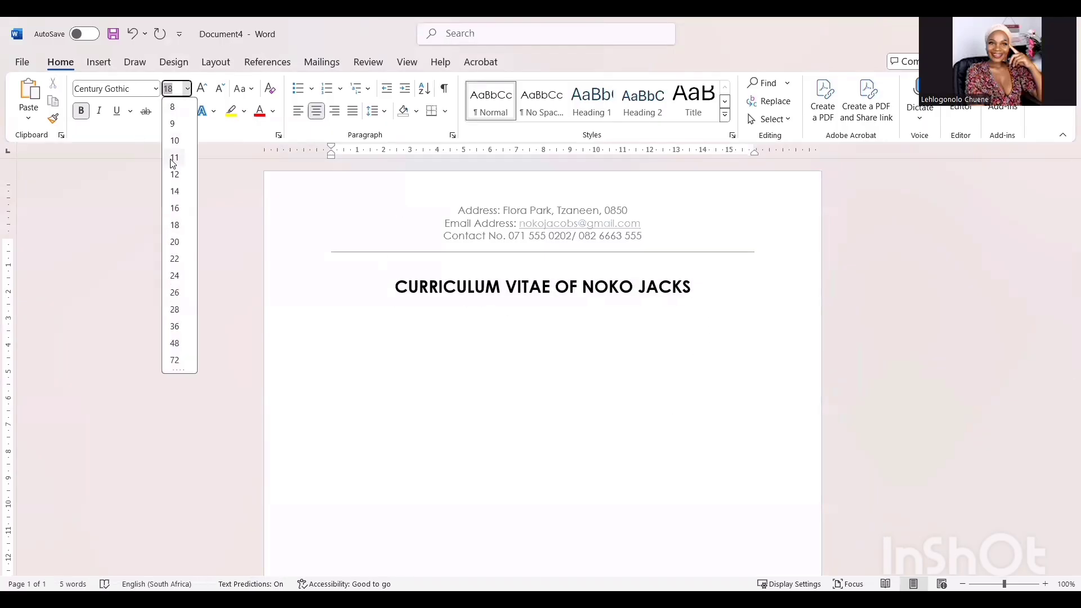
pyautogui.click(172, 157)
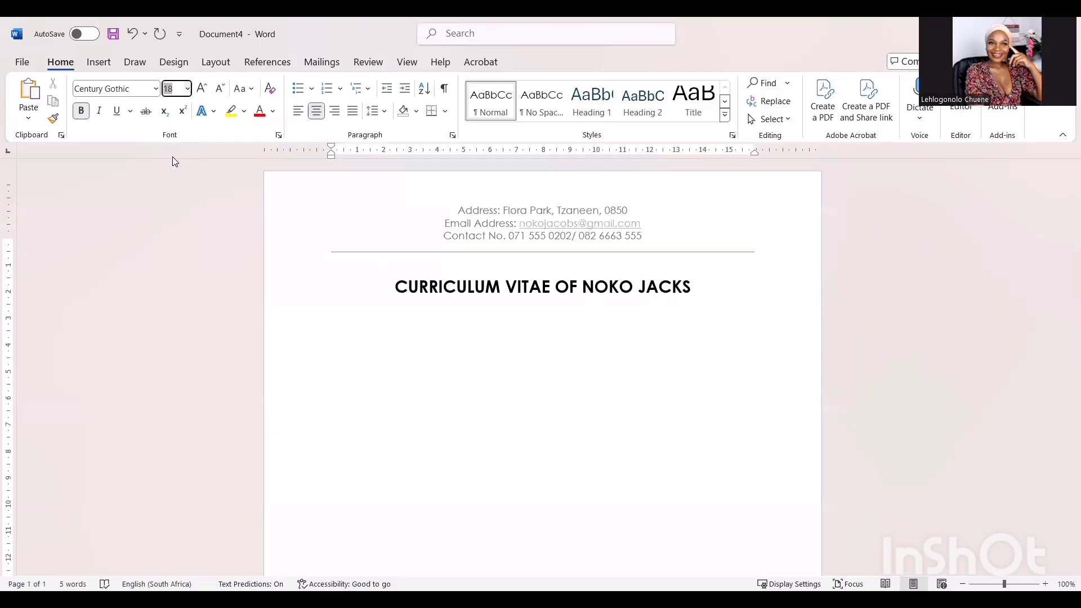
# - Paste the six section headings onto a new justified line with Merge Formatting
pyautogui.doubleClick(550, 316)
pyautogui.click(545, 311)
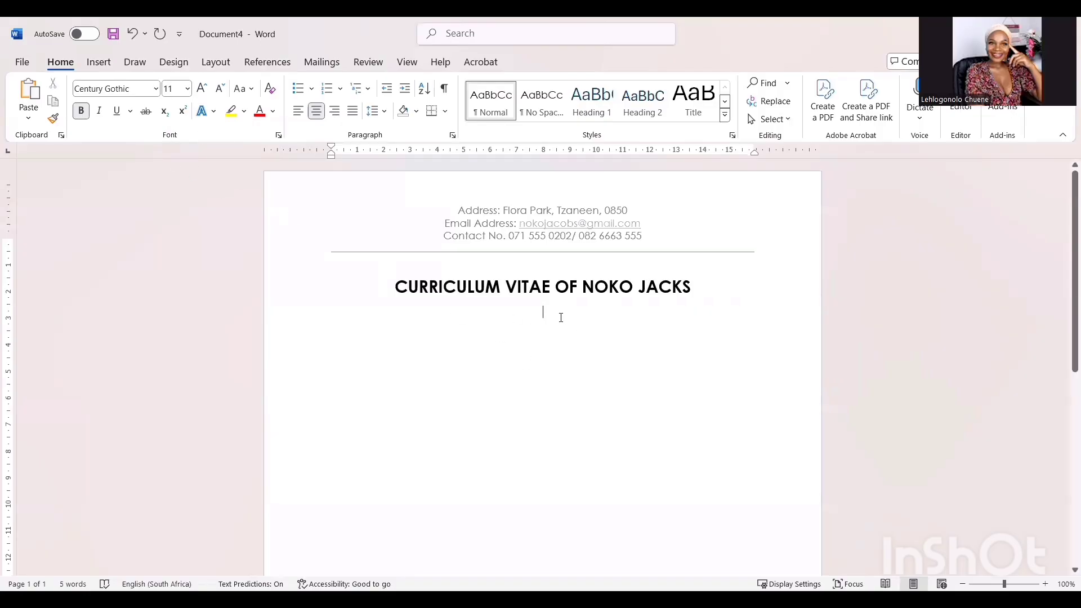
pyautogui.press('Return')
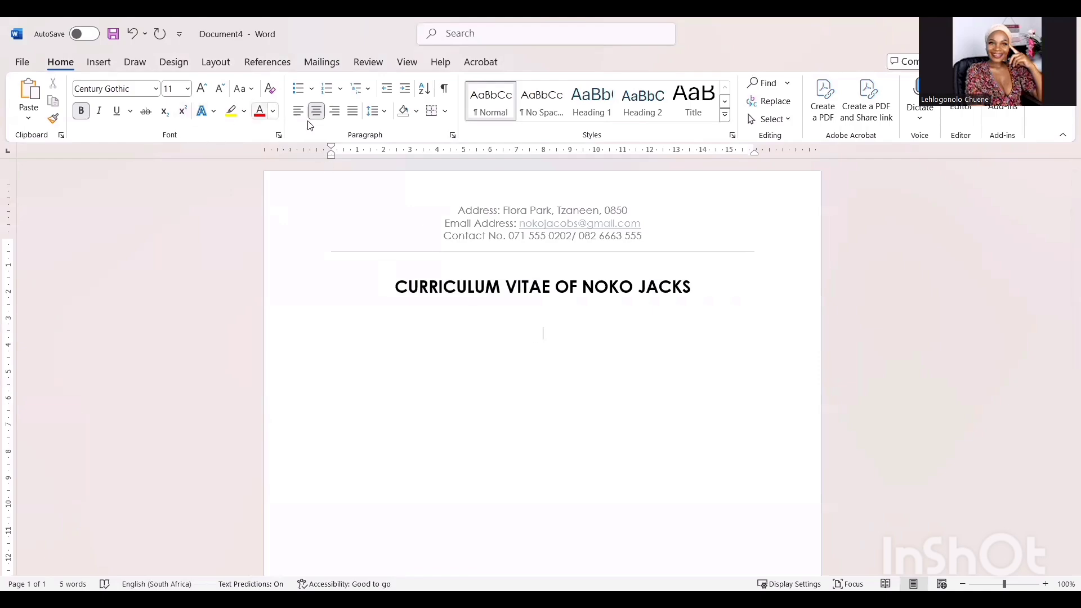
pyautogui.click(352, 115)
pyautogui.rightClick(341, 337)
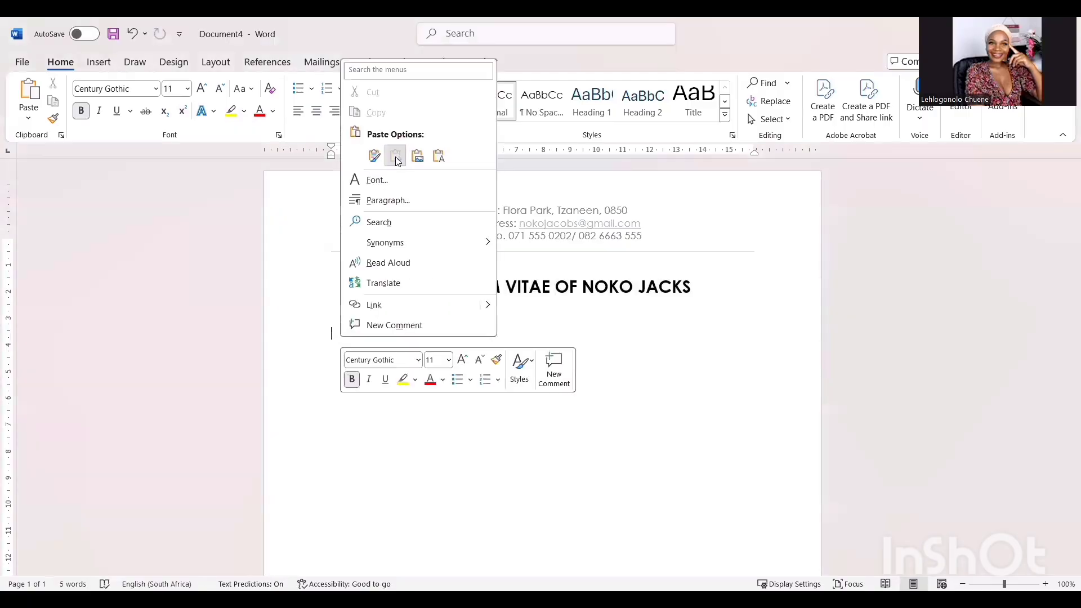
pyautogui.click(395, 157)
# - Remove bullets and indents from Career objective through References
pyautogui.click(362, 338)
pyautogui.press('BackSpace')
pyautogui.press('BackSpace')
pyautogui.click(364, 354)
pyautogui.press('BackSpace')
pyautogui.press('BackSpace')
pyautogui.click(363, 376)
pyautogui.press('BackSpace')
pyautogui.press('BackSpace')
pyautogui.click(363, 397)
pyautogui.press('BackSpace')
pyautogui.press('BackSpace')
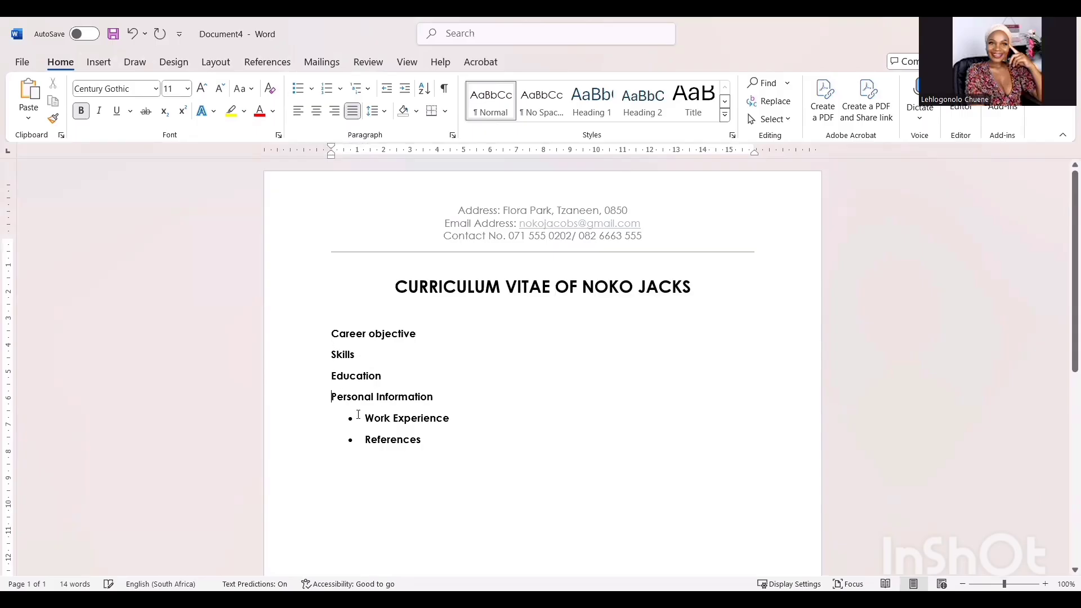
pyautogui.click(364, 418)
pyautogui.press('BackSpace')
pyautogui.press('BackSpace')
pyautogui.click(361, 440)
pyautogui.press('BackSpace')
pyautogui.press('BackSpace')
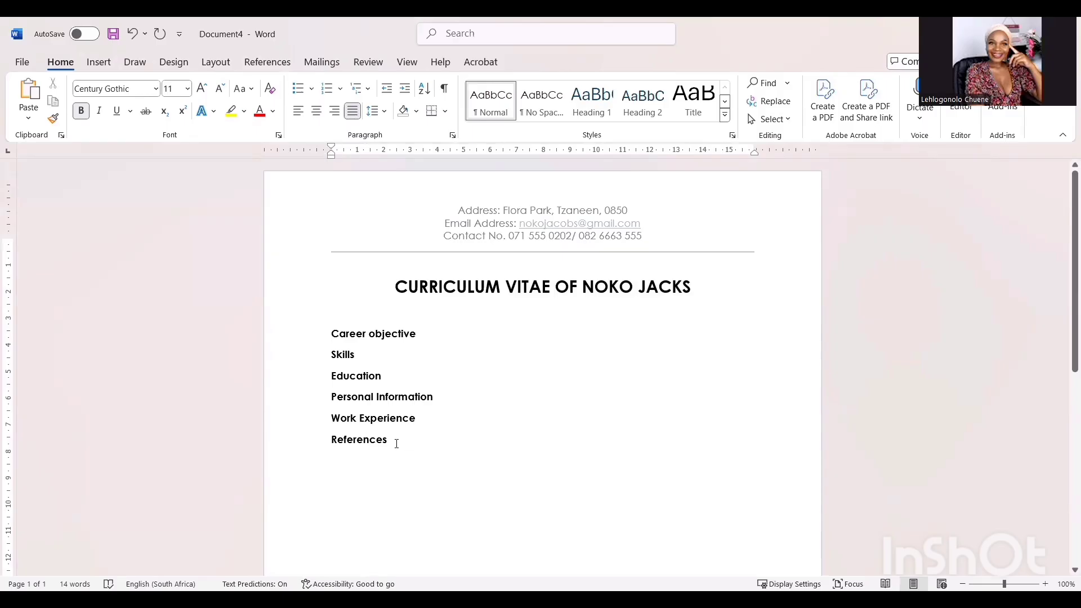
# - Make all six section headings uppercase at 14 pt
pyautogui.moveTo(397, 444); pyautogui.dragTo(333, 334)
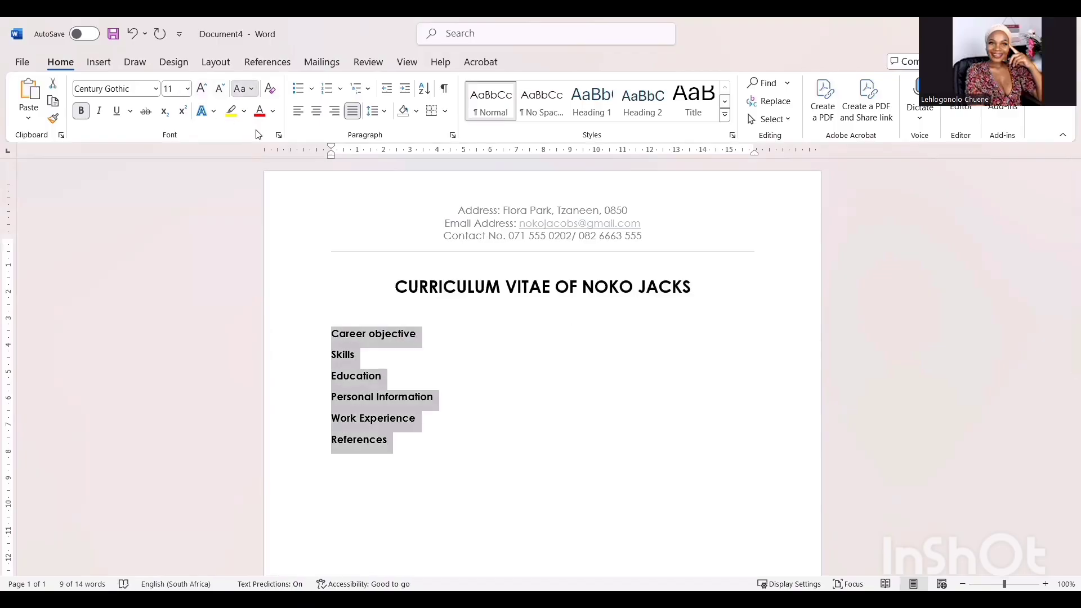
pyautogui.hotkey('shift', 'F3')
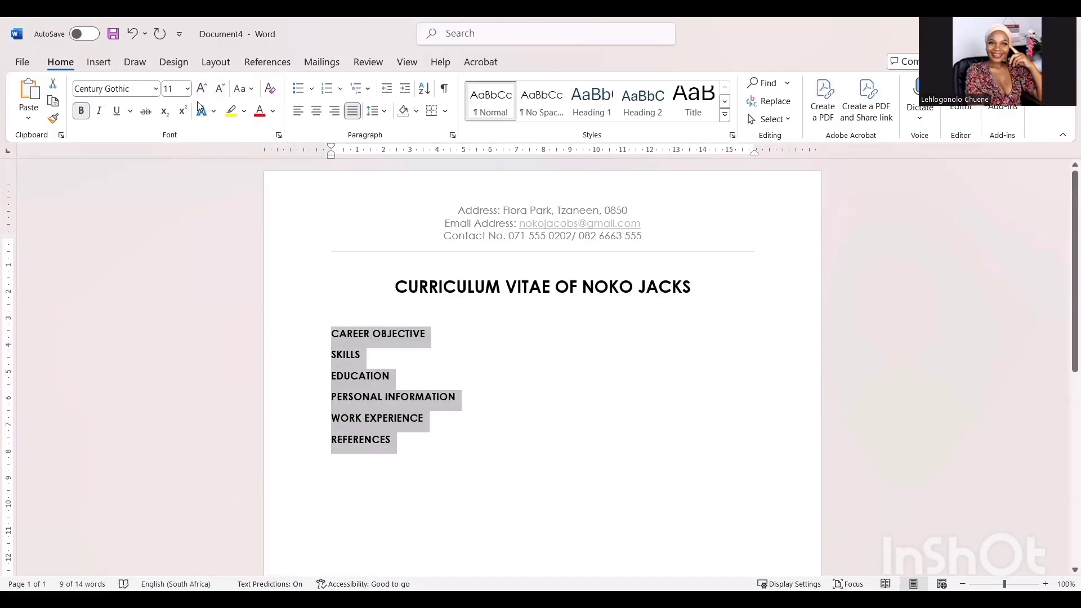
pyautogui.click(187, 88)
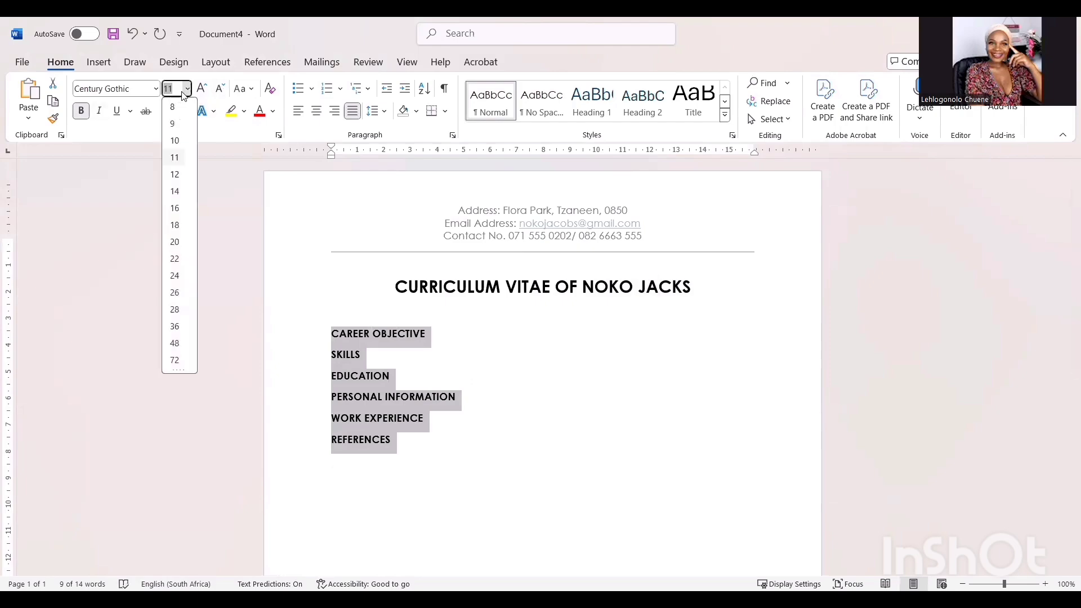
pyautogui.click(175, 191)
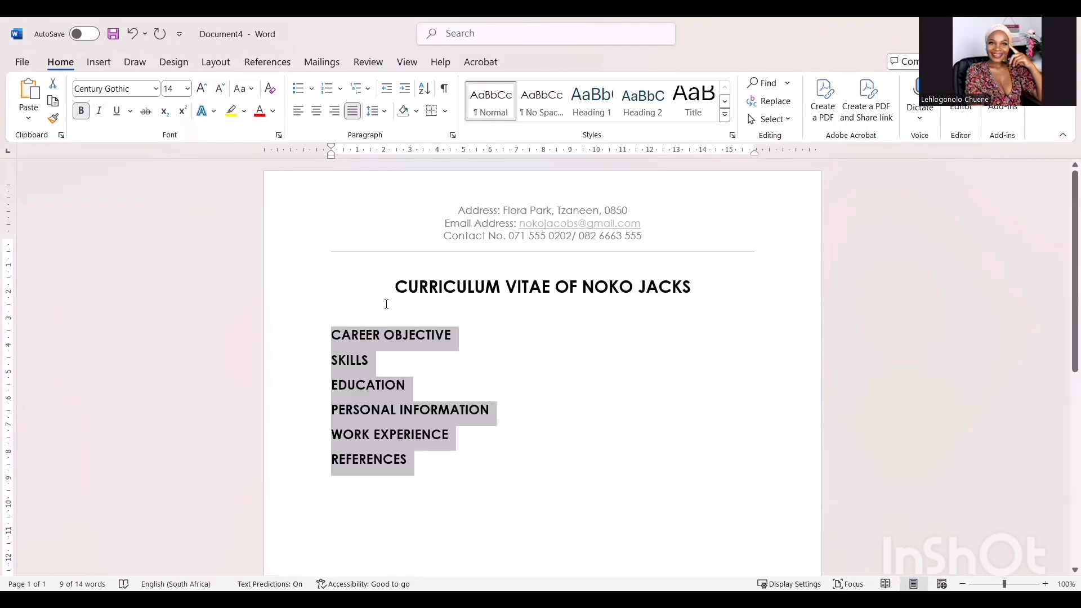
pyautogui.click(393, 353)
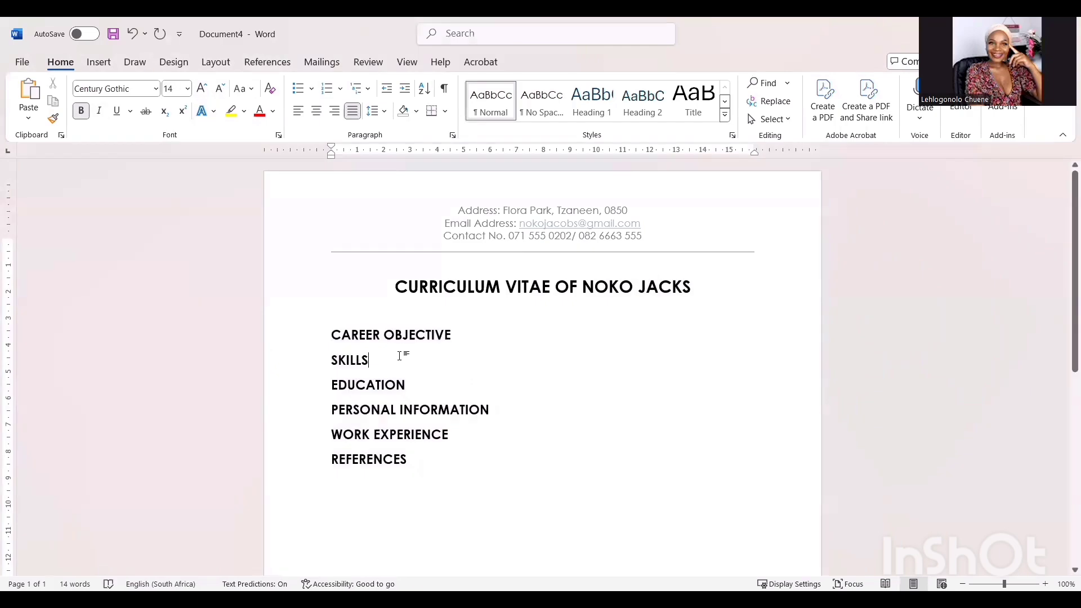
# - Add blank lines after CAREER OBJECTIVE, SKILLS, EDUCATION and PERSONAL INFORMATION
pyautogui.click(465, 331)
pyautogui.press('Return')
pyautogui.press('Return')
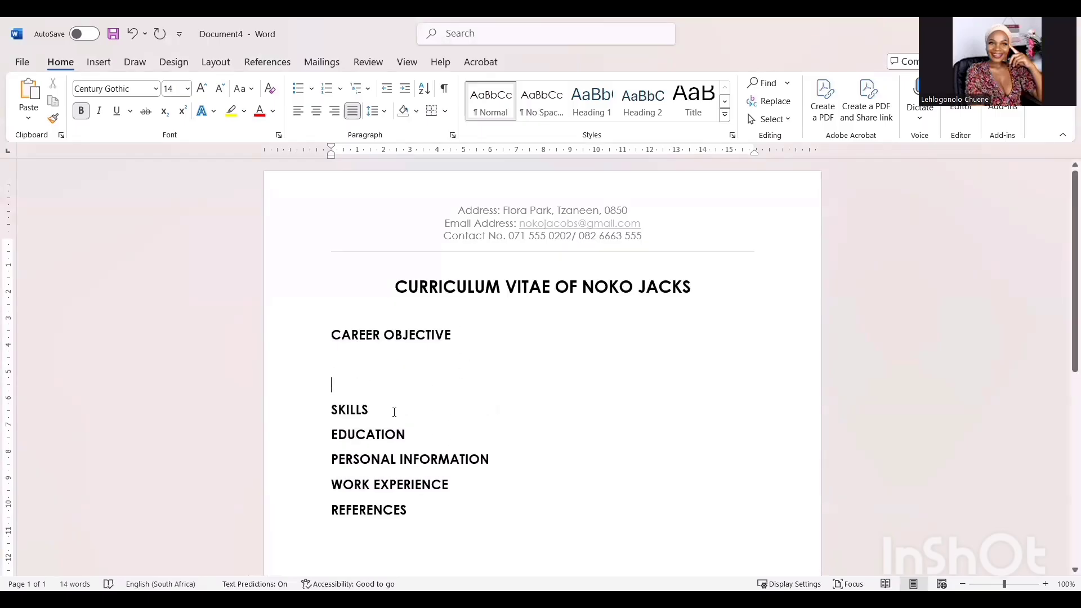
pyautogui.press('Return')
pyautogui.press('Return')
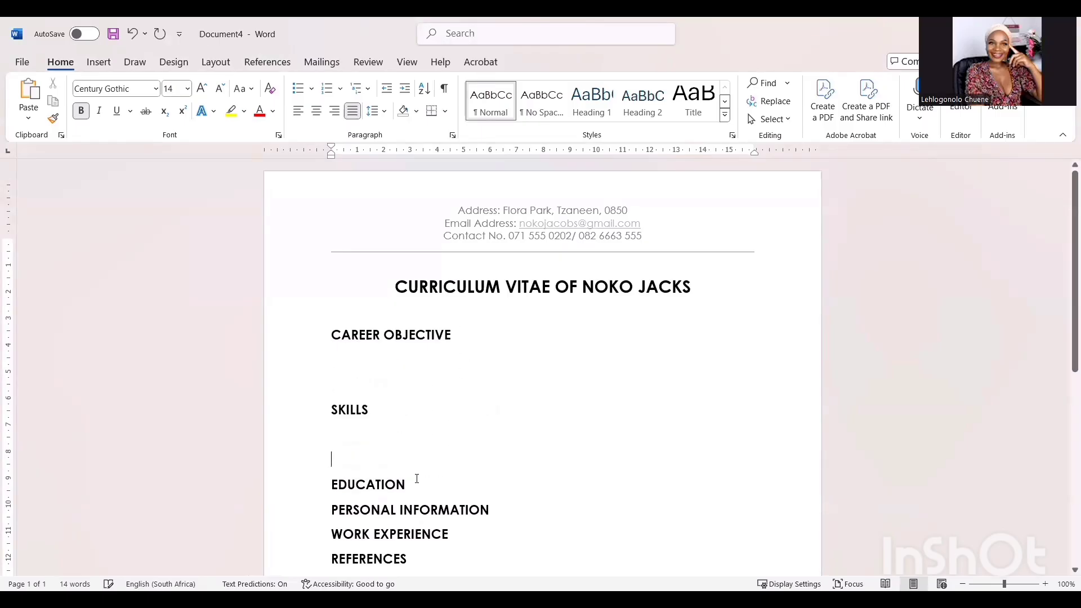
pyautogui.click(417, 482)
pyautogui.press('Return')
pyautogui.press('Return')
pyautogui.scroll(-3, 418, 482)
pyautogui.click(498, 429)
pyautogui.press('Return')
pyautogui.press('Return')
pyautogui.press('Return')
pyautogui.press('Return')
pyautogui.scroll(-2, 482, 461)
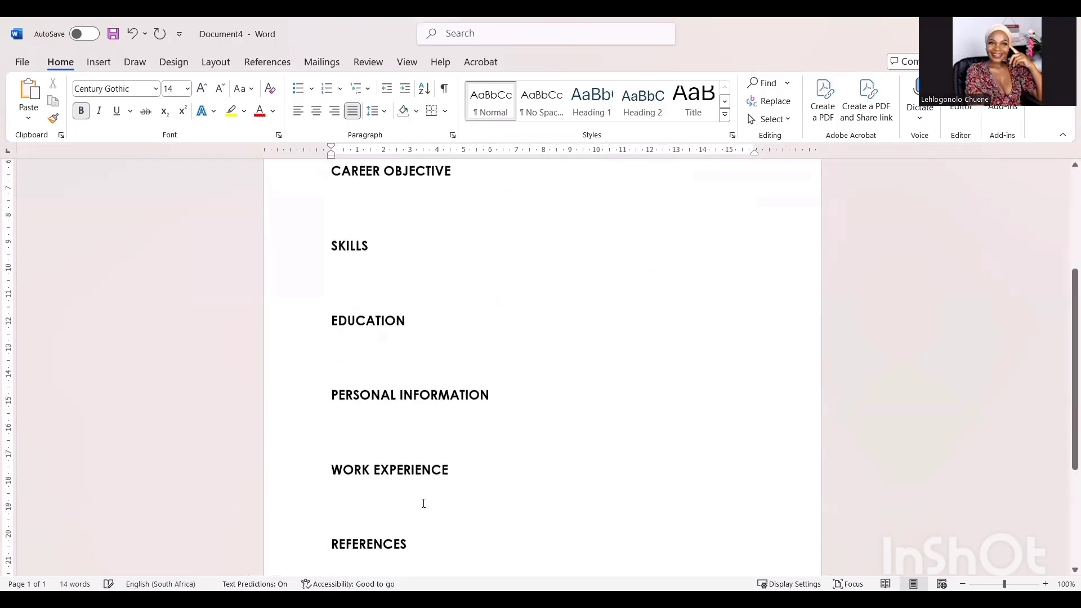
pyautogui.scroll(4, 482, 461)
pyautogui.scroll(1, 482, 463)
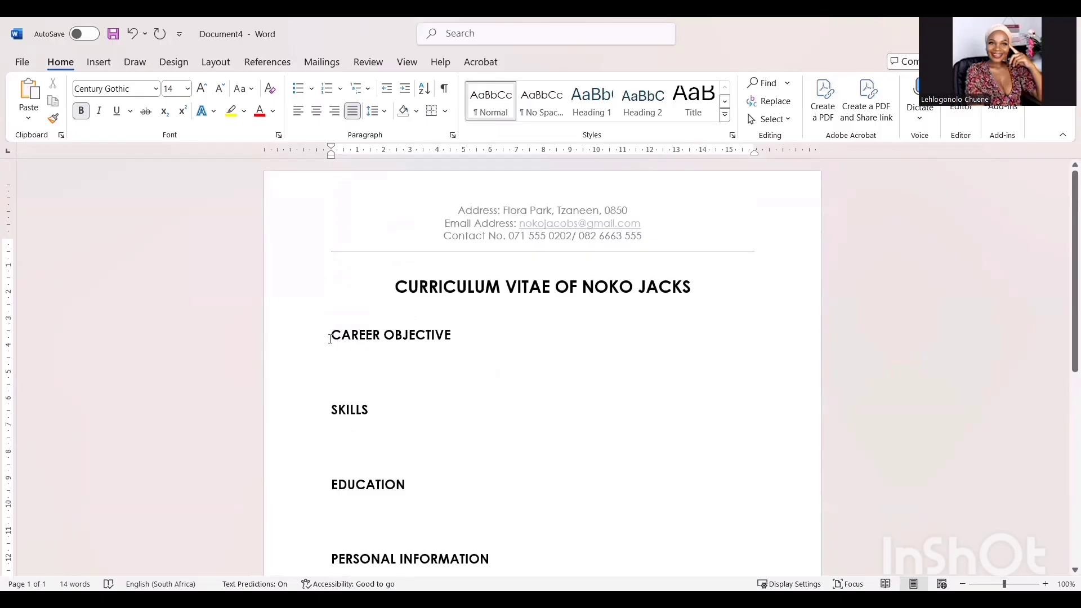
# - Add top and bottom borders to the CAREER OBJECTIVE heading
pyautogui.moveTo(331, 337); pyautogui.dragTo(458, 341)
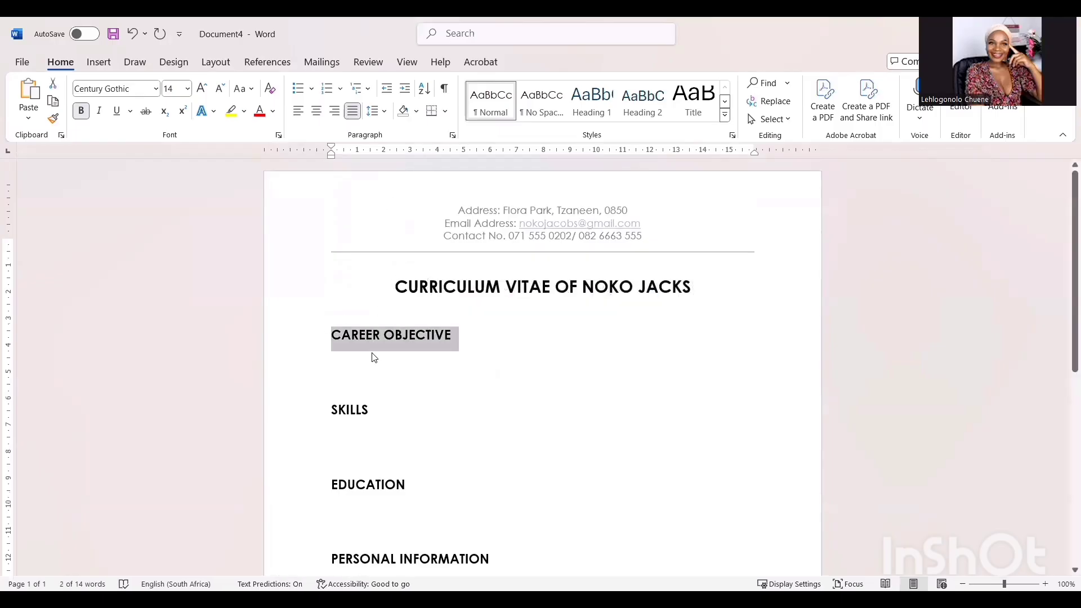
pyautogui.click(444, 115)
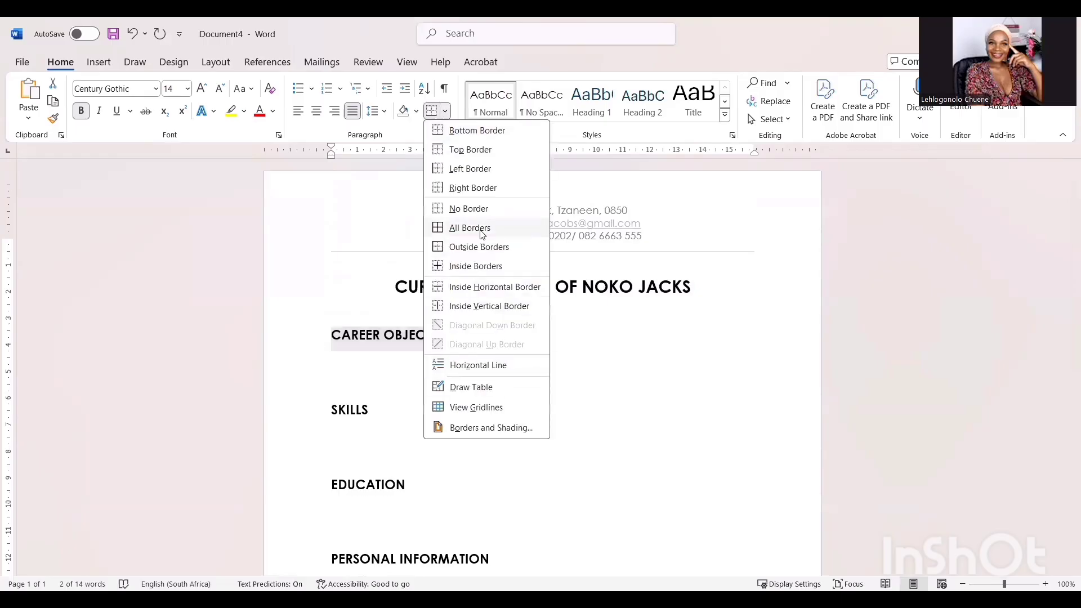
pyautogui.click(444, 151)
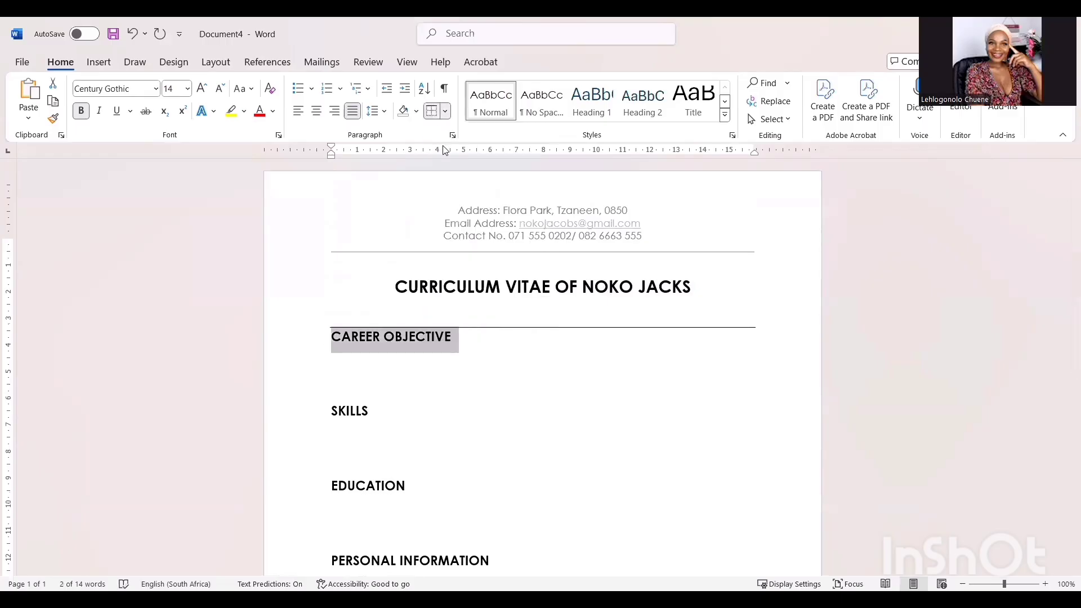
pyautogui.click(447, 115)
pyautogui.click(447, 133)
pyautogui.click(401, 397)
# - Add a top border to the SKILLS heading and apply a border to the EDUCATION heading
pyautogui.moveTo(374, 414); pyautogui.dragTo(325, 413)
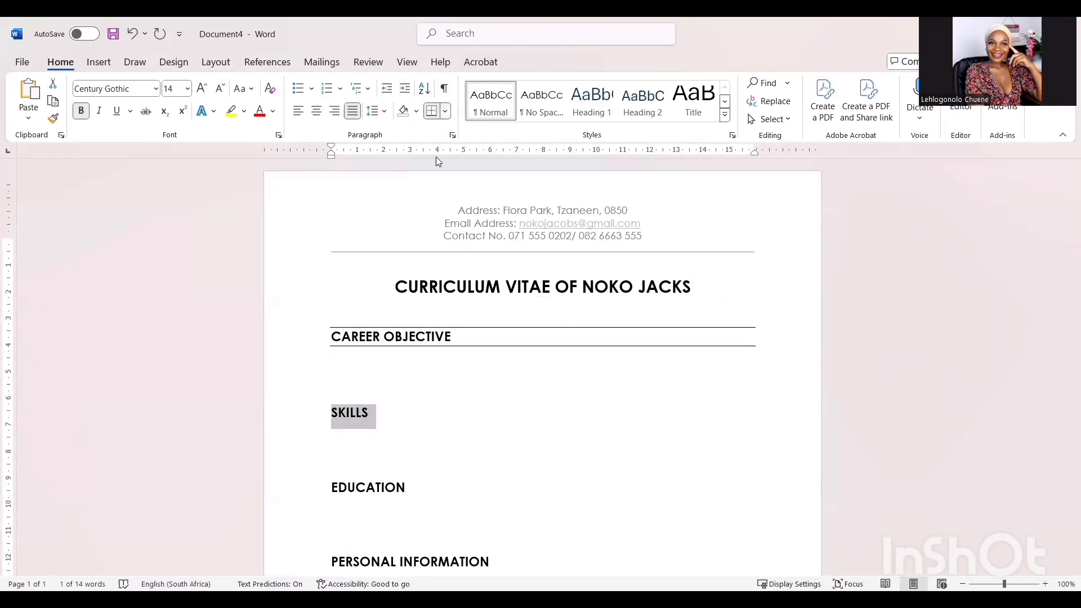
pyautogui.click(445, 111)
pyautogui.click(462, 150)
pyautogui.moveTo(405, 493); pyautogui.dragTo(325, 495)
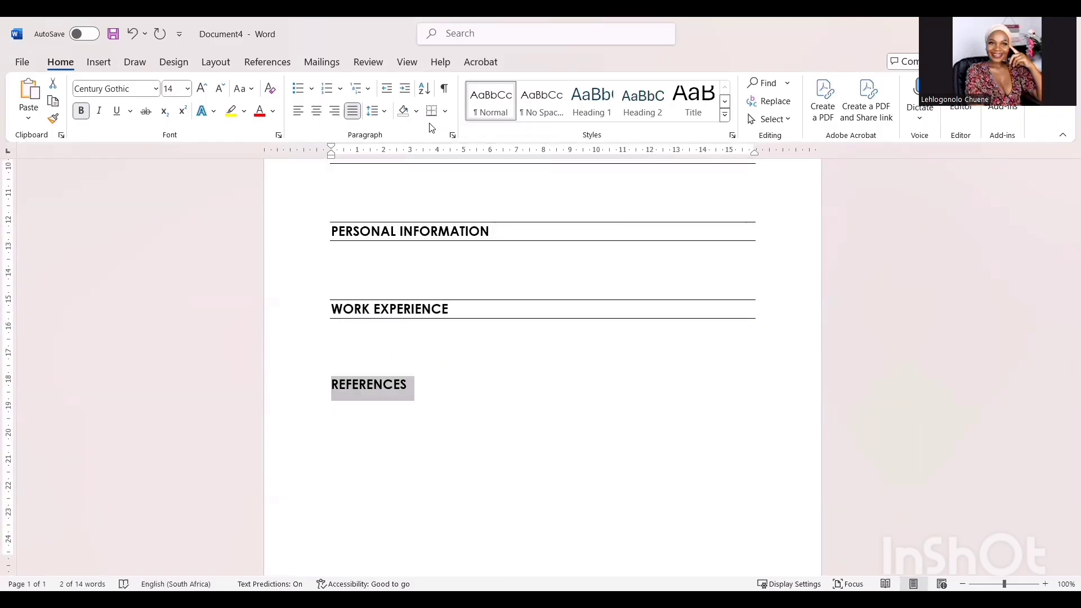
pyautogui.click(443, 112)
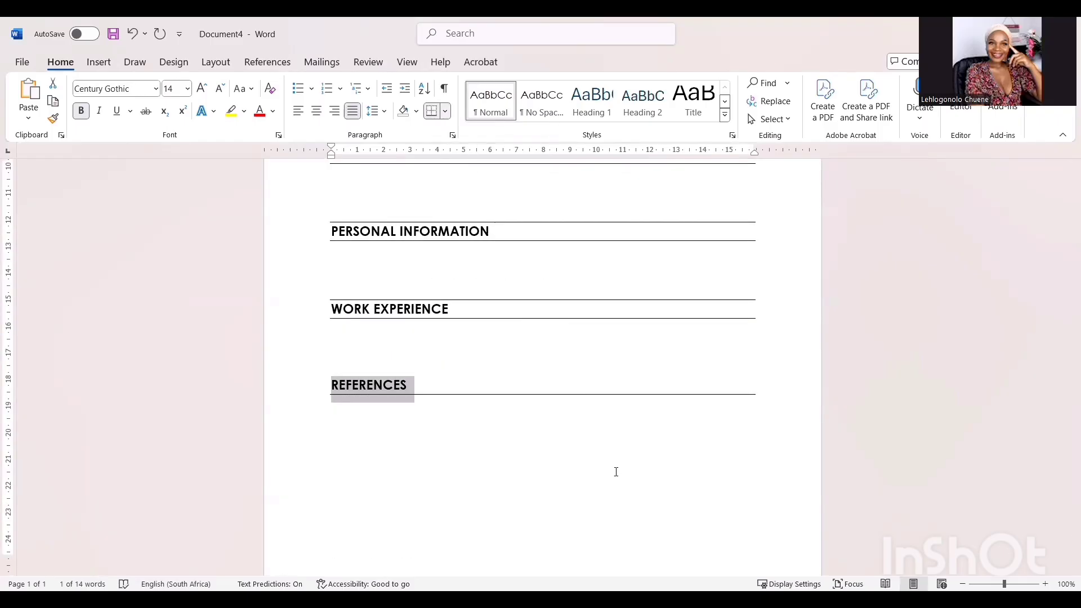
pyautogui.scroll(6, 634, 449)
pyautogui.scroll(-4, 634, 449)
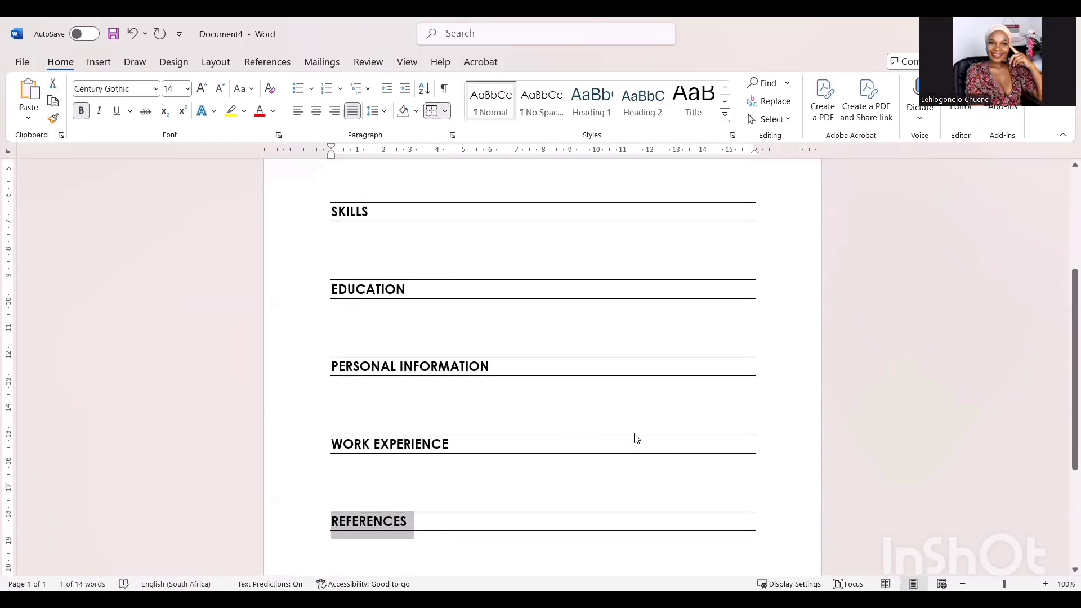
pyautogui.scroll(-3, 635, 438)
pyautogui.click(635, 434)
pyautogui.scroll(7, 635, 434)
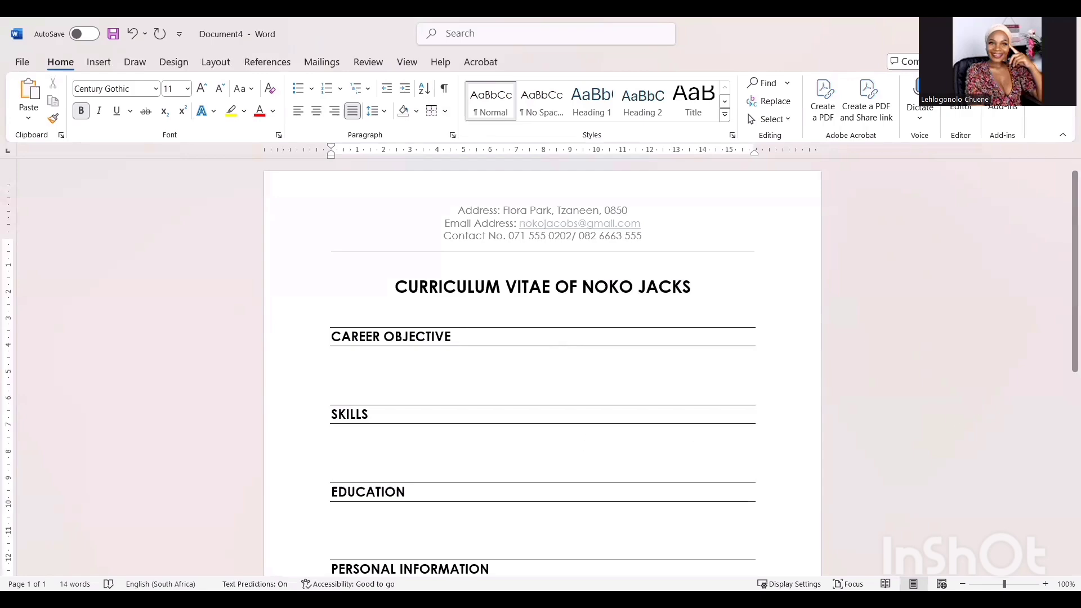
# - Paste the recent-Education-graduate teaching-role objective paragraph under CAREER OBJECTIVE in 11 pt text
pyautogui.click(361, 363)
pyautogui.click(186, 90)
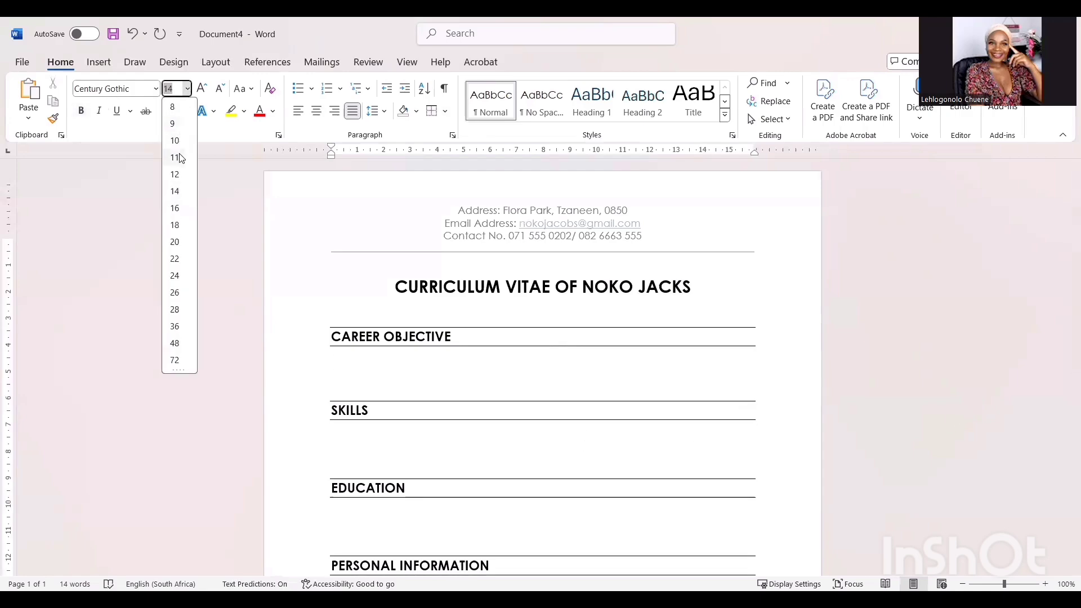
pyautogui.click(175, 158)
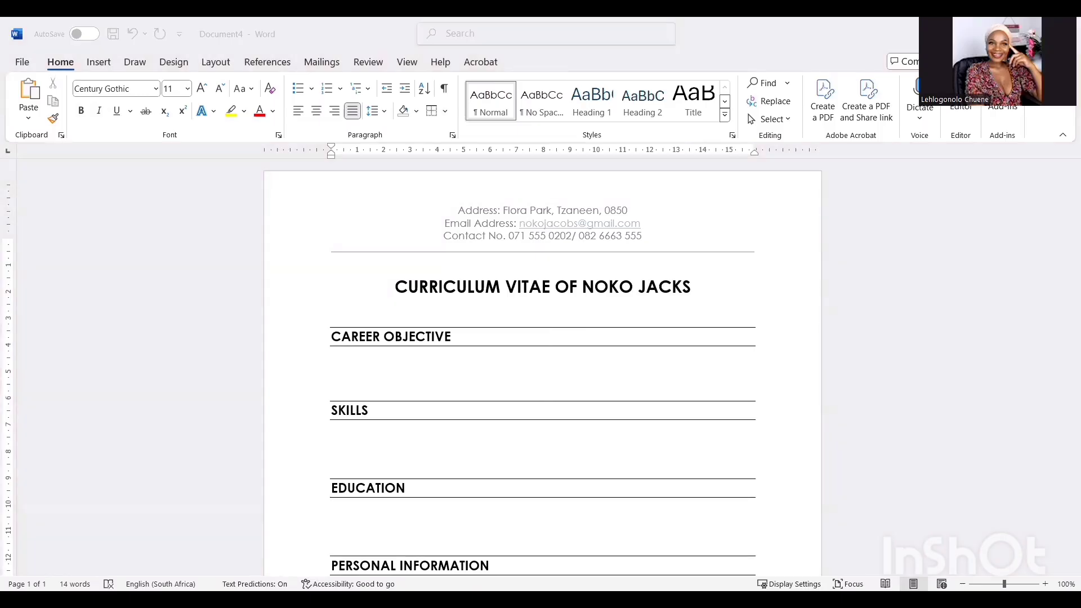
pyautogui.rightClick(422, 357)
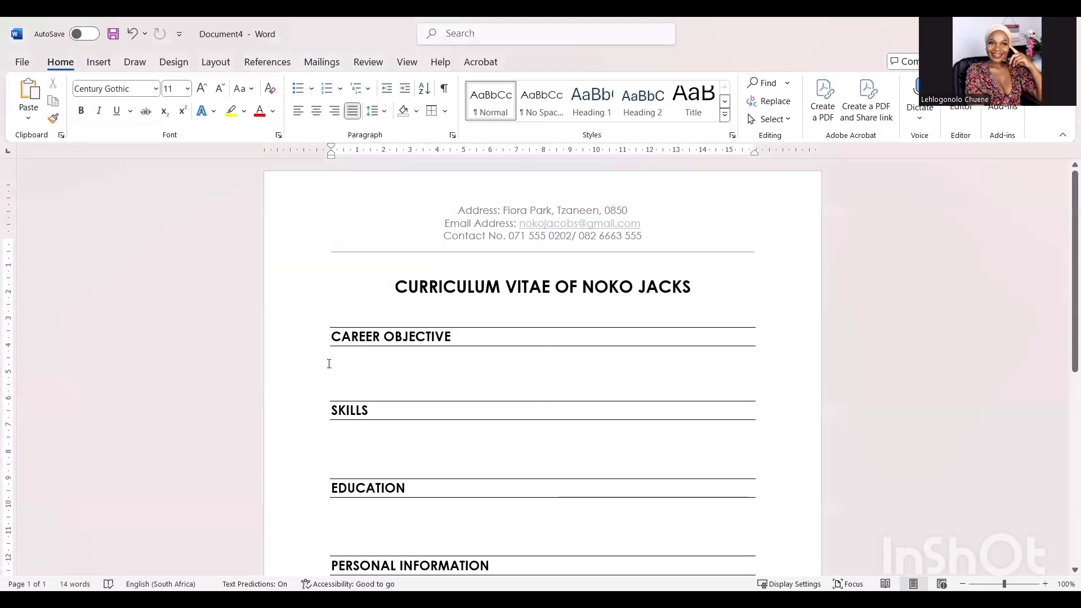
pyautogui.click(426, 188)
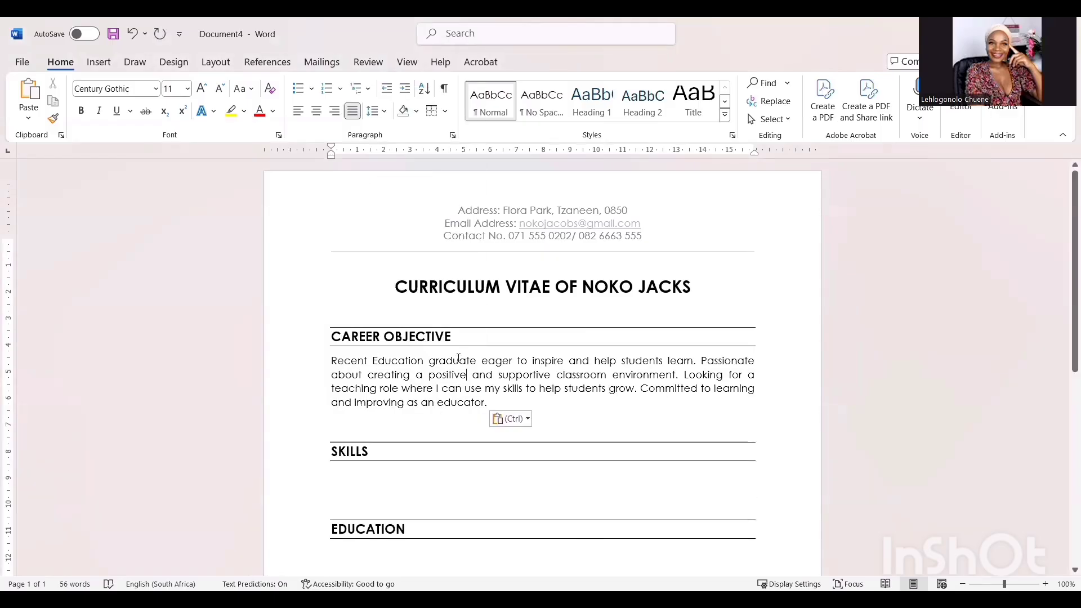
pyautogui.scroll(-2, 462, 351)
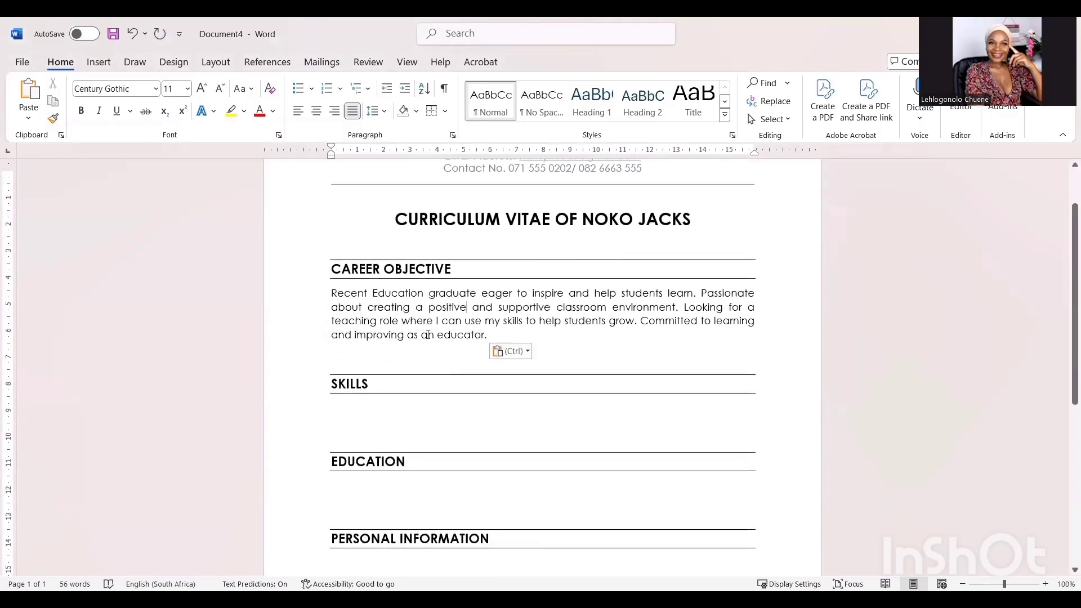
pyautogui.scroll(-1, 428, 334)
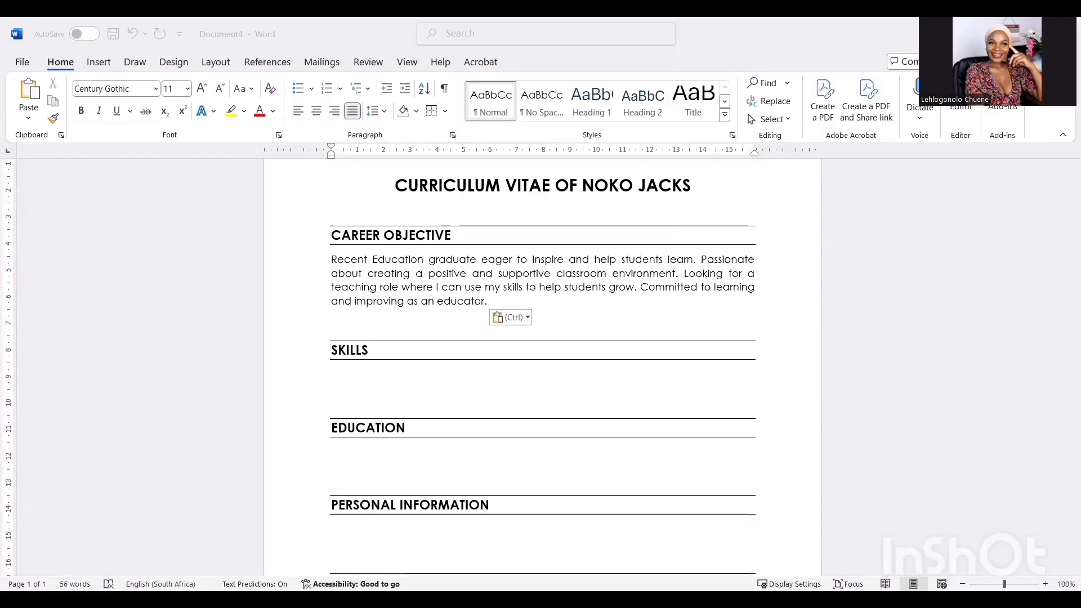
pyautogui.press('Escape')
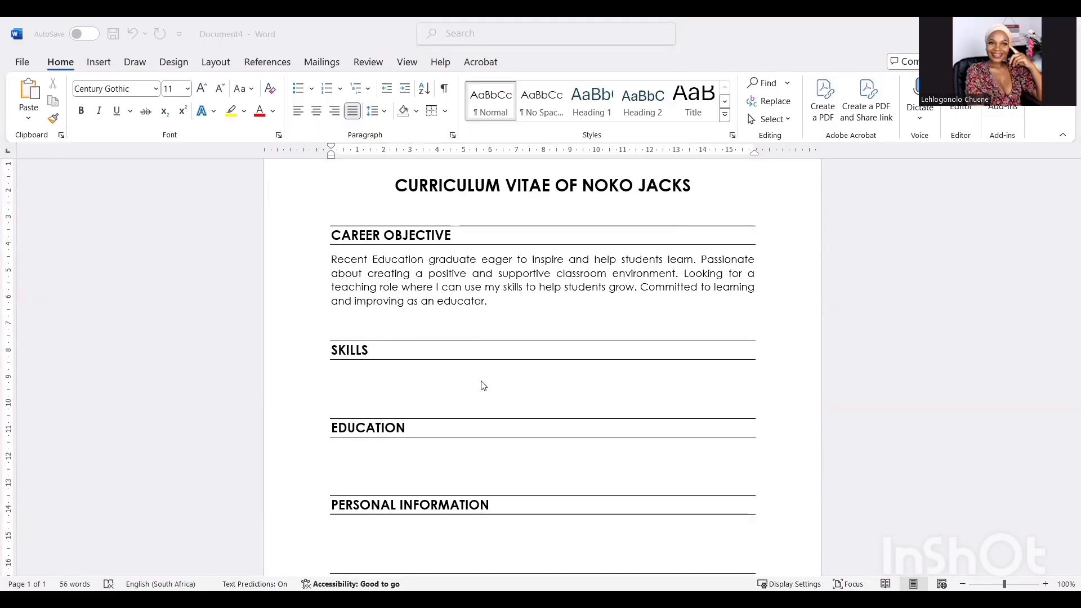
# - Paste the six-item bulleted skills list under SKILLS in regular, non-bold 11 pt text
pyautogui.click(424, 378)
pyautogui.click(187, 88)
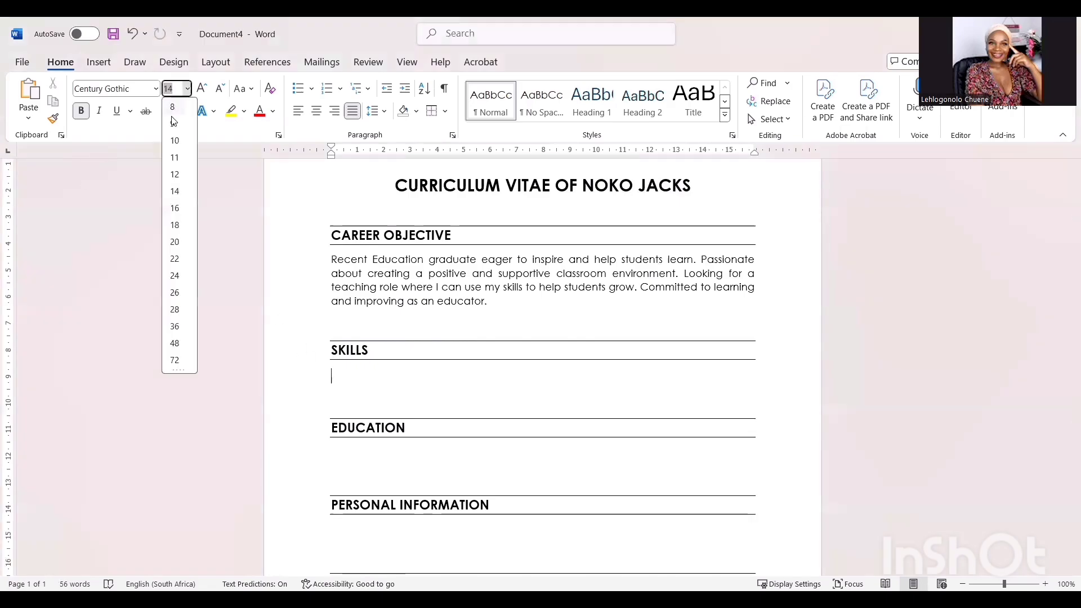
pyautogui.click(175, 158)
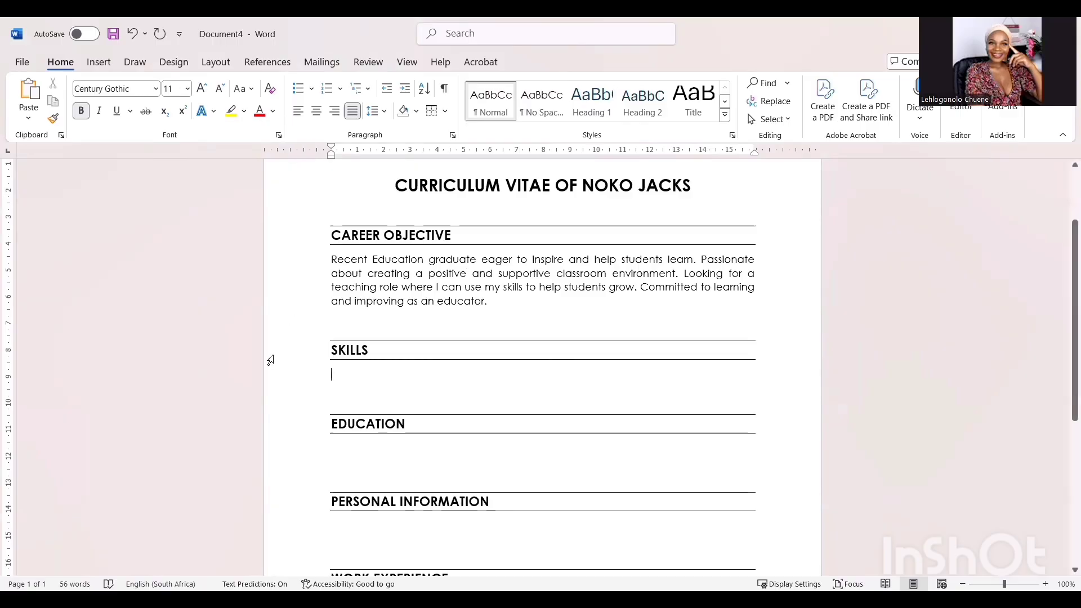
pyautogui.click(81, 111)
pyautogui.rightClick(331, 376)
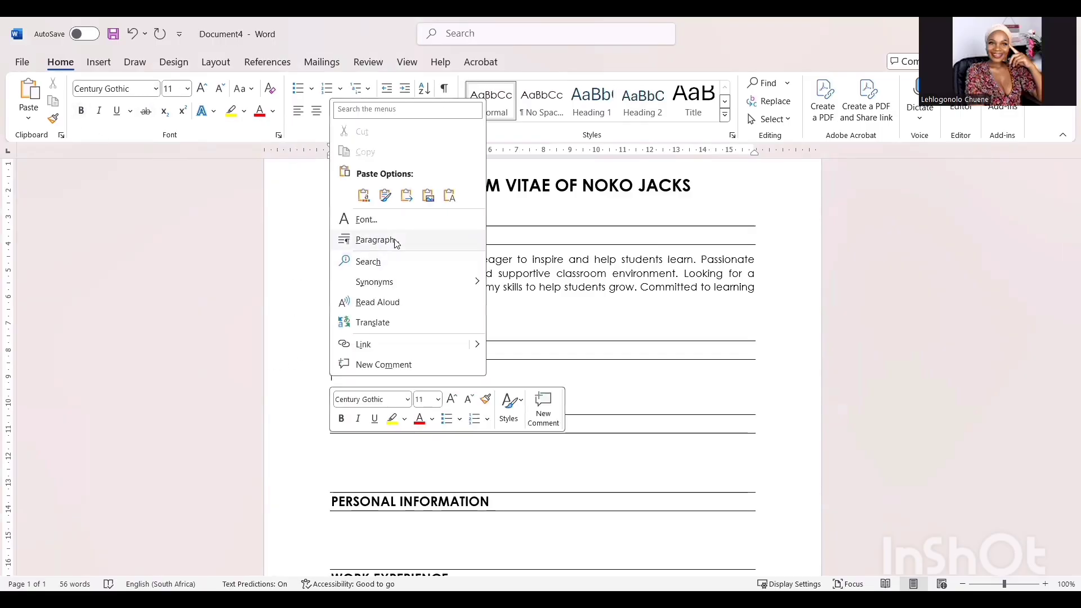
pyautogui.click(406, 196)
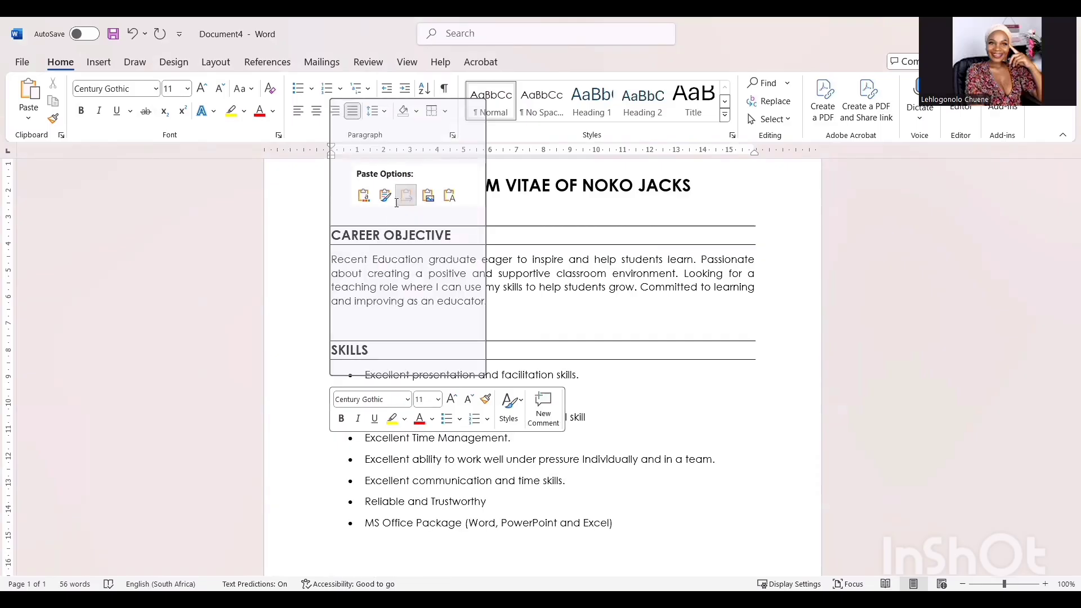
pyautogui.click(405, 197)
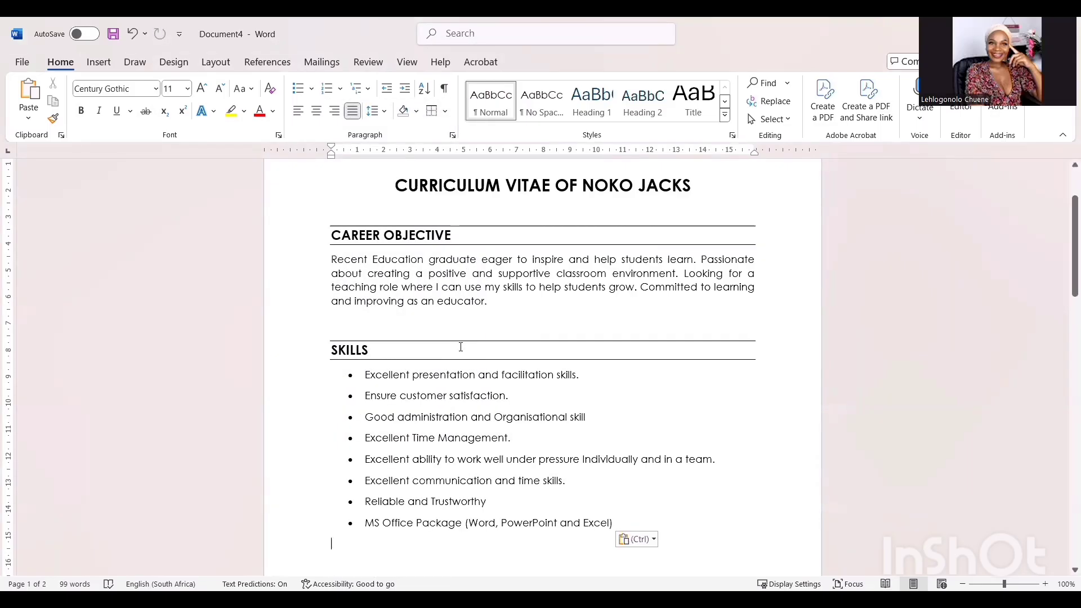
pyautogui.scroll(-5, 454, 363)
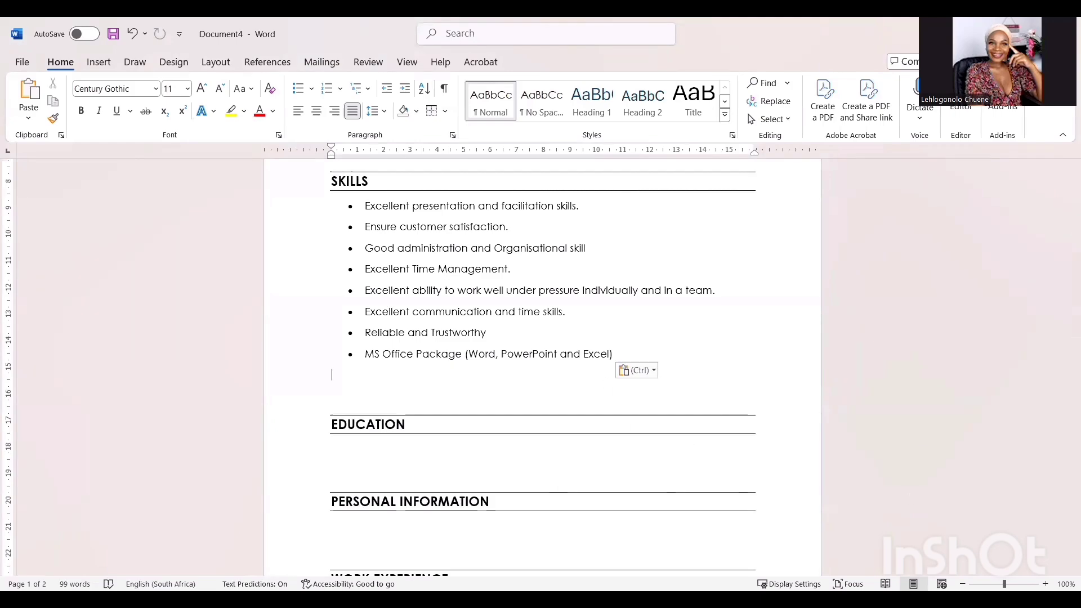
pyautogui.scroll(-2, 391, 444)
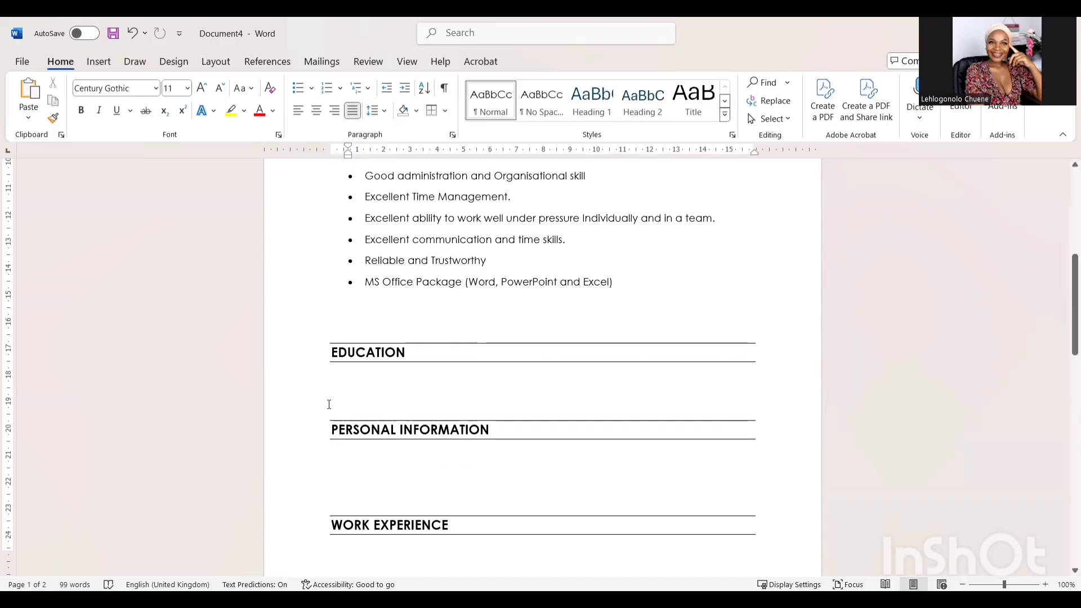
# - Paste the Qualifications list under EDUCATION with merged formatting and select it
pyautogui.click(342, 384)
pyautogui.rightClick(338, 379)
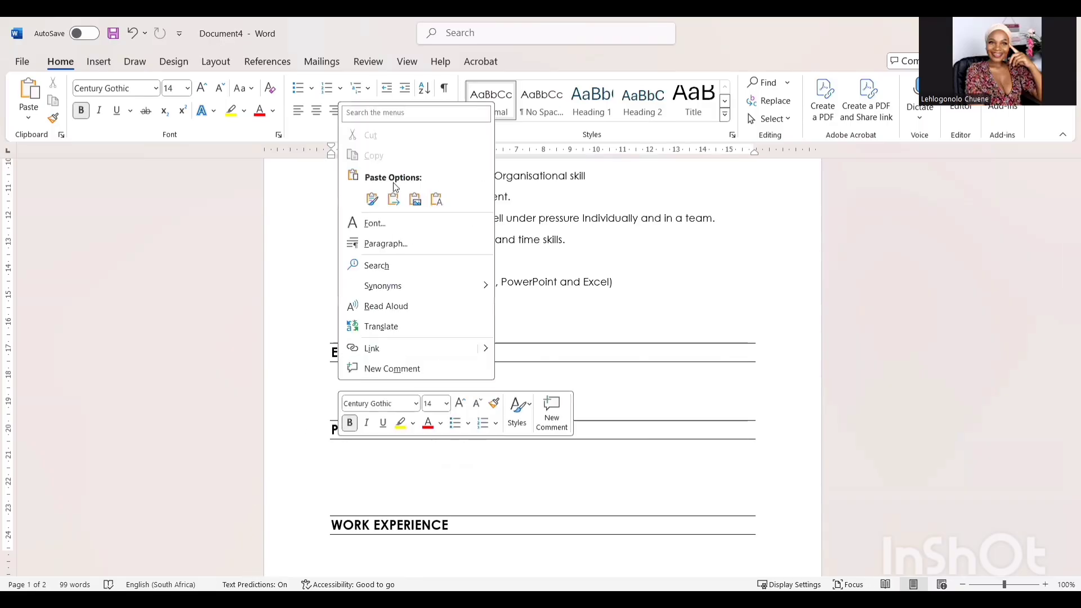
pyautogui.click(395, 200)
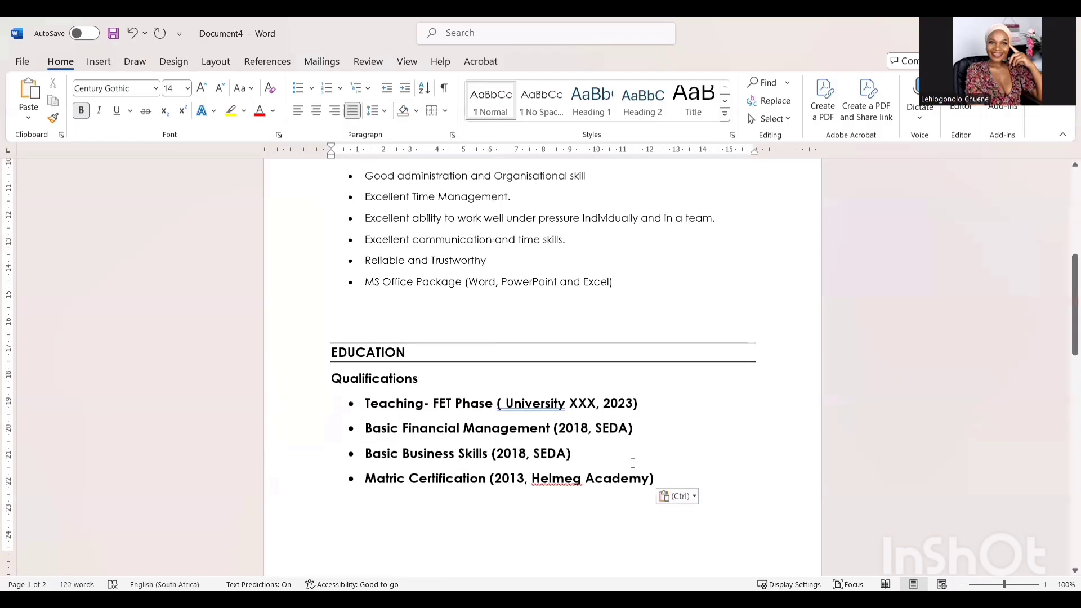
pyautogui.scroll(-2, 645, 445)
pyautogui.moveTo(668, 414); pyautogui.dragTo(310, 329)
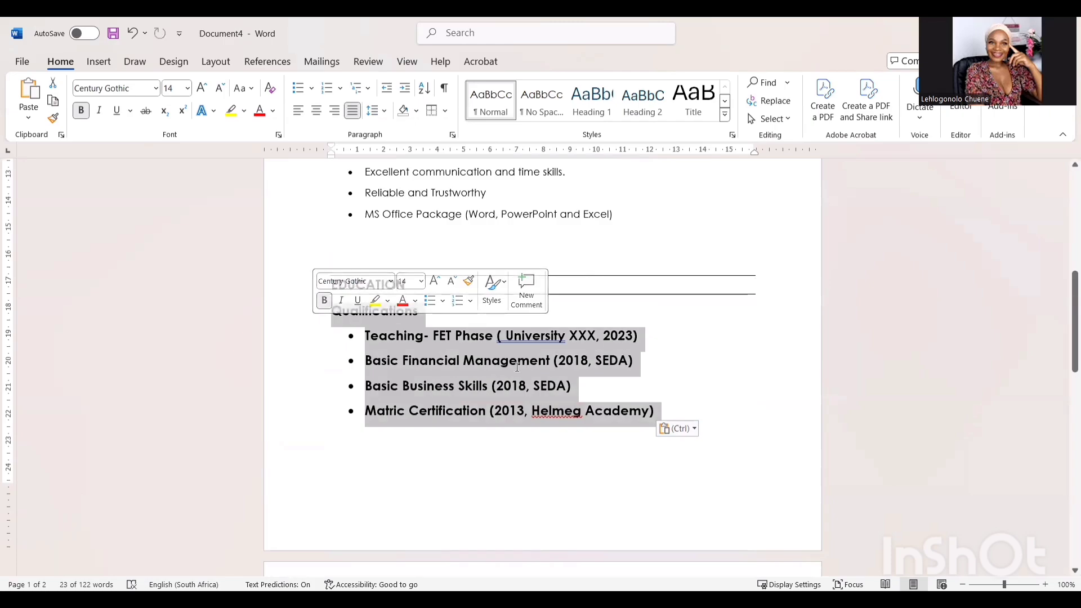
pyautogui.scroll(8, 506, 355)
pyautogui.scroll(-7, 496, 374)
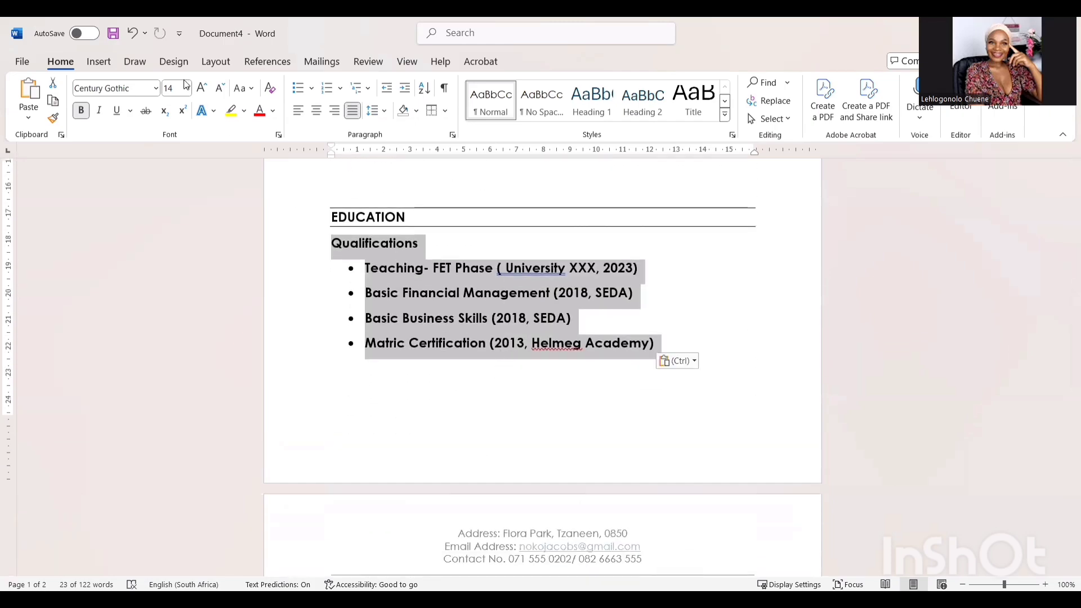
# - Make the Education text regular 11 pt, leaving only the Qualifications subheading bold
pyautogui.click(201, 88)
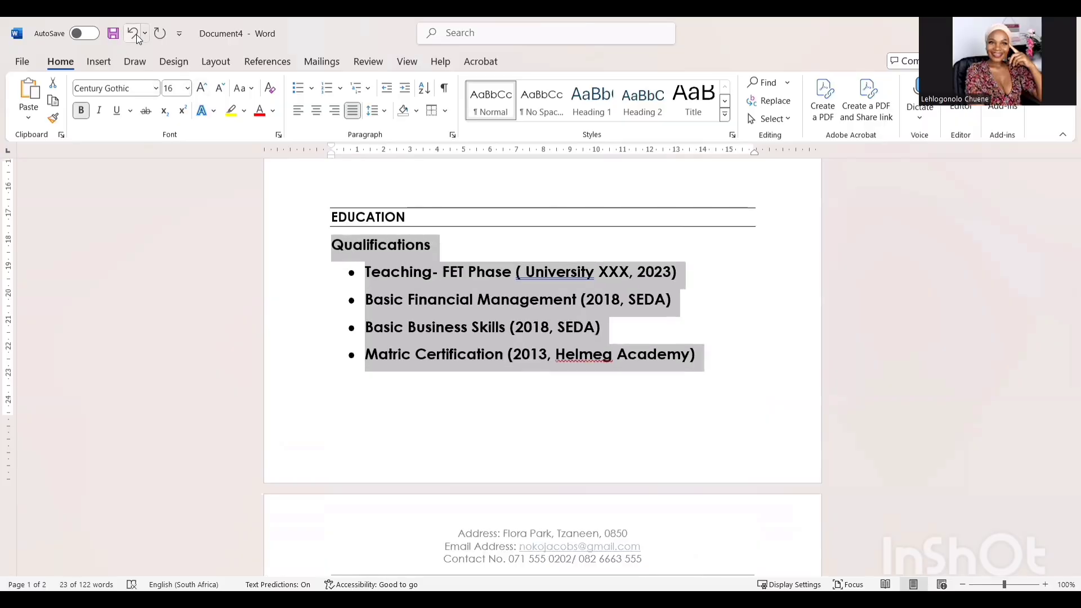
pyautogui.click(132, 33)
pyautogui.click(187, 88)
pyautogui.click(175, 159)
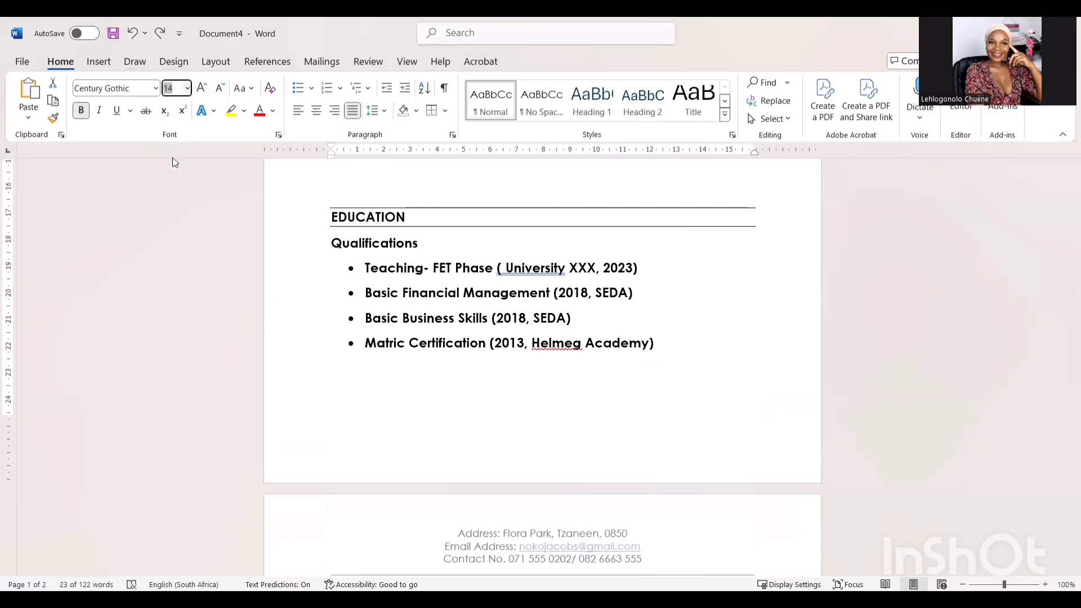
pyautogui.click(82, 111)
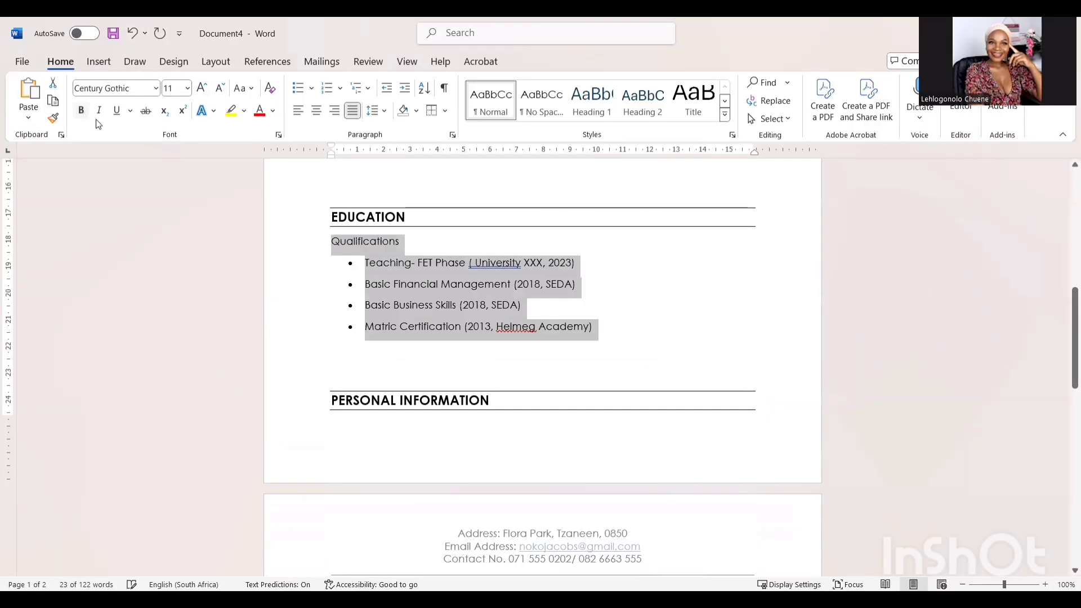
pyautogui.click(410, 242)
pyautogui.moveTo(401, 241); pyautogui.dragTo(329, 241)
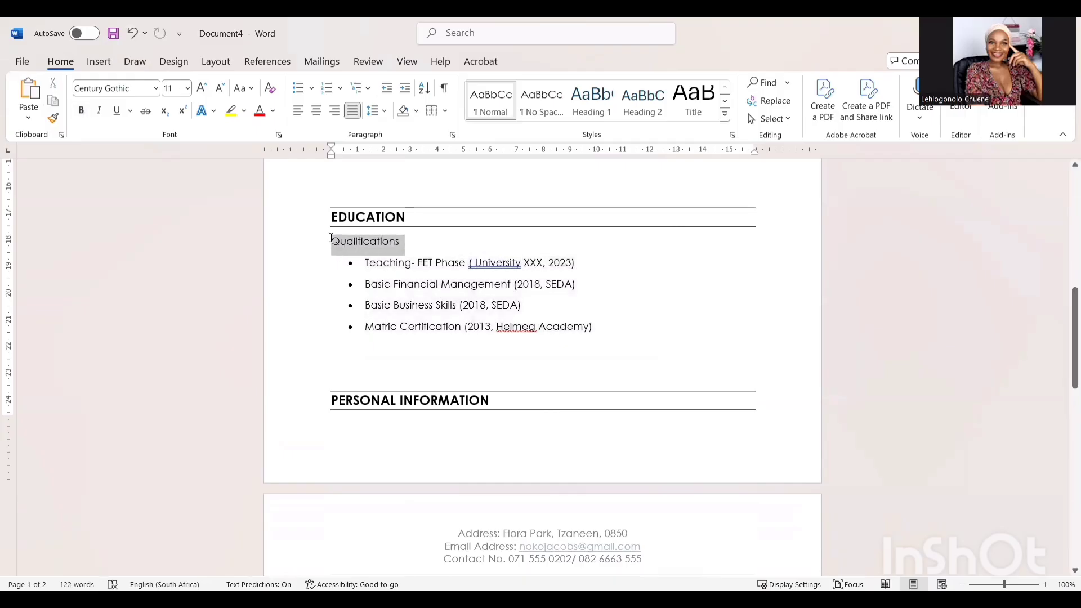
pyautogui.click(81, 110)
pyautogui.doubleClick(478, 264)
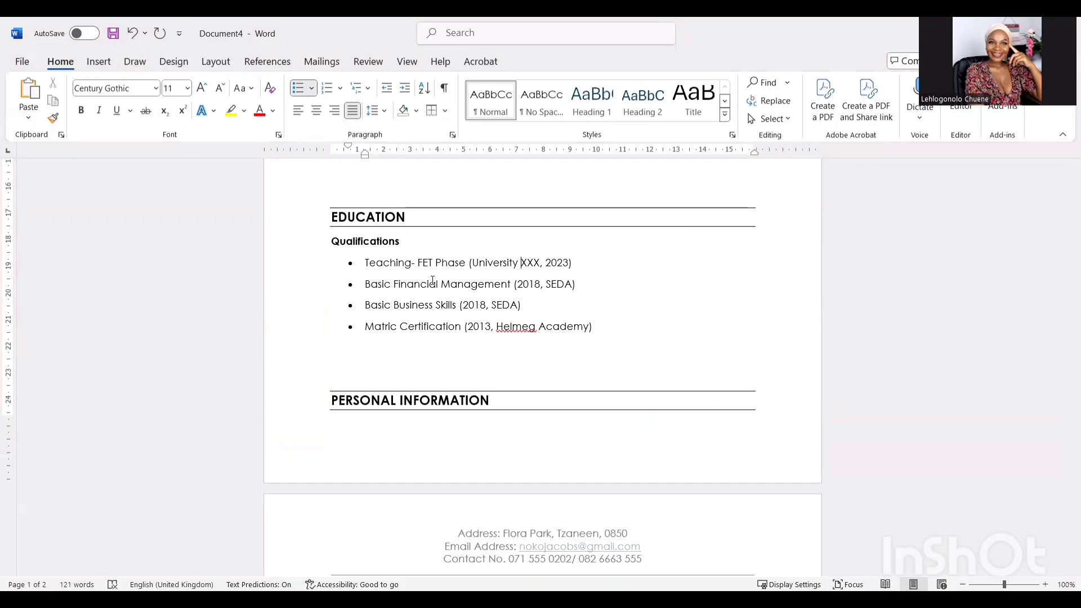
# - Add a bold 11 pt Subjects/Coursework subheading below the Matric Certification bullet
pyautogui.click(364, 326)
pyautogui.click(356, 347)
pyautogui.write('Subjects/')
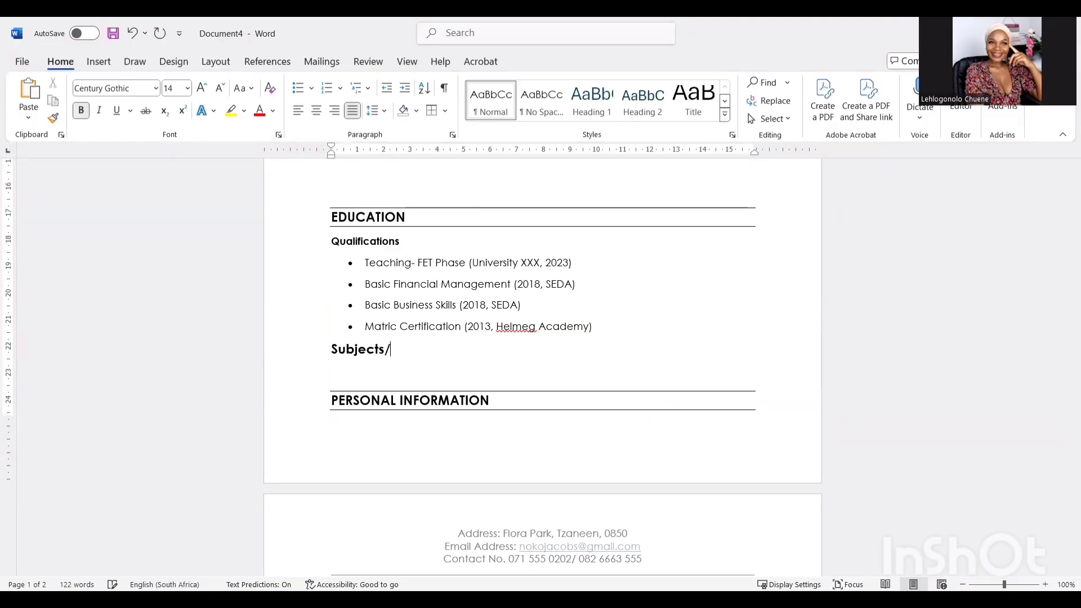
pyautogui.write('Coursework')
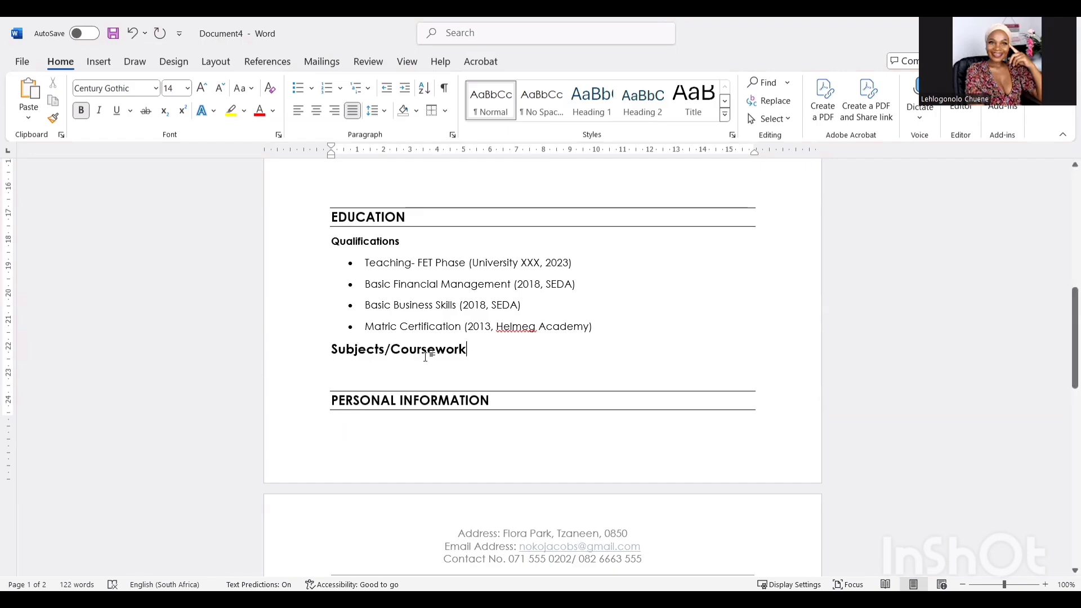
pyautogui.moveTo(471, 352); pyautogui.dragTo(343, 350)
pyautogui.click(80, 111)
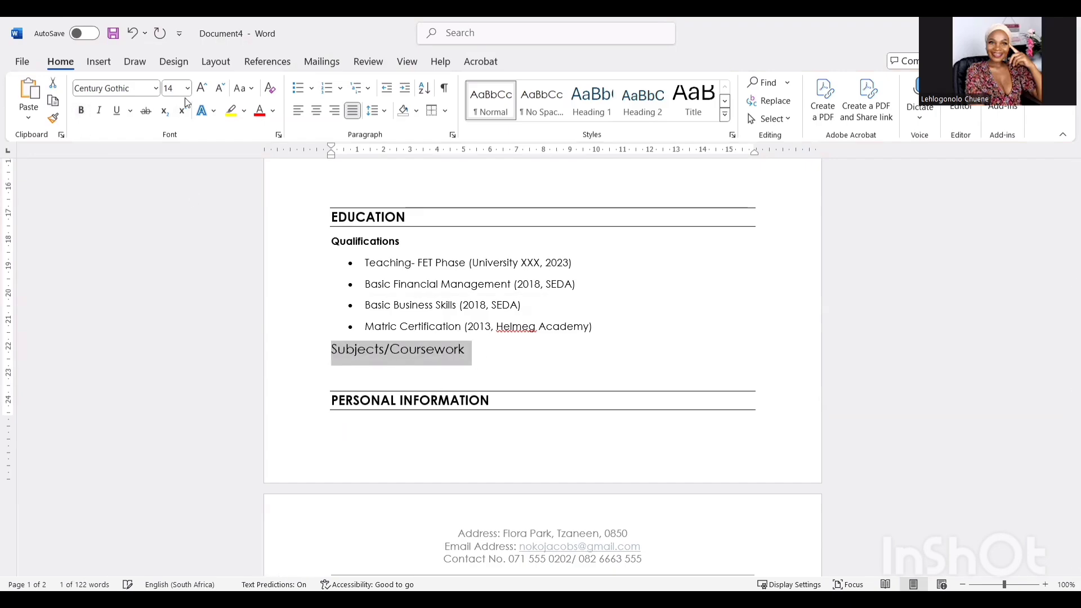
pyautogui.click(188, 88)
pyautogui.click(175, 154)
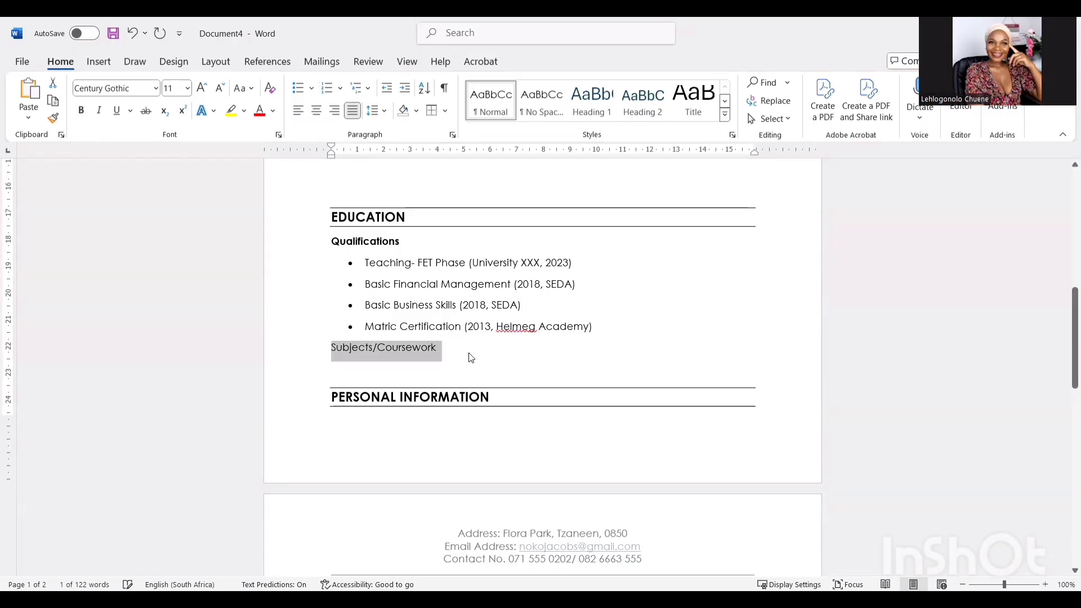
pyautogui.click(447, 341)
pyautogui.hotkey('ctrl', 'z')
pyautogui.hotkey('ctrl', 'z')
pyautogui.press('End')
# - Add a plain placeholder line 'Xxxx, dddd, tttt, jhjj,' beneath the subheading
pyautogui.press('Return')
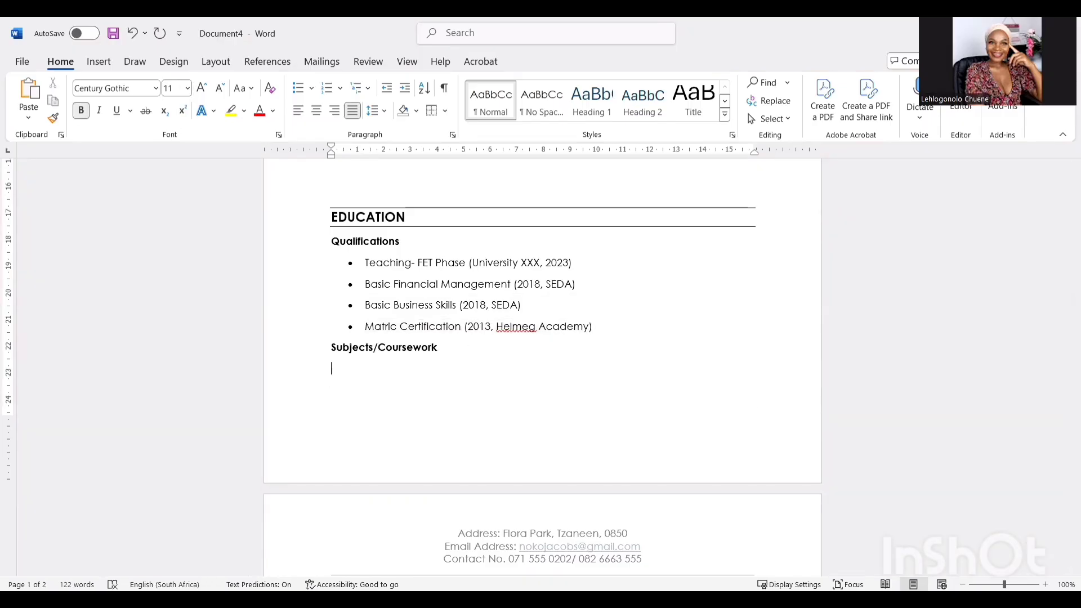
pyautogui.write('Xxxx, dddd, tttt,')
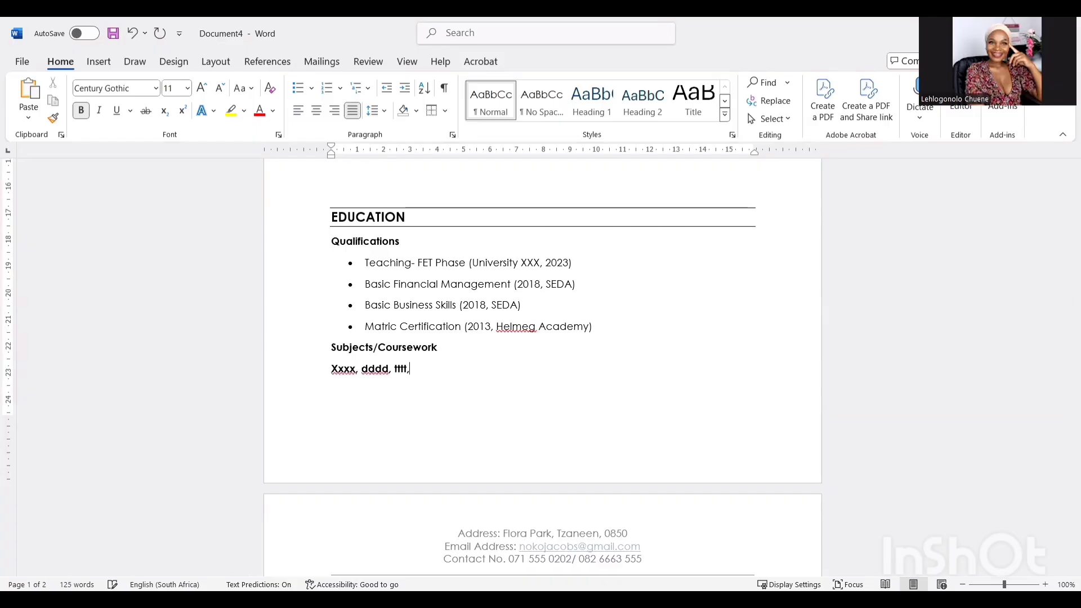
pyautogui.write(' jhjj,')
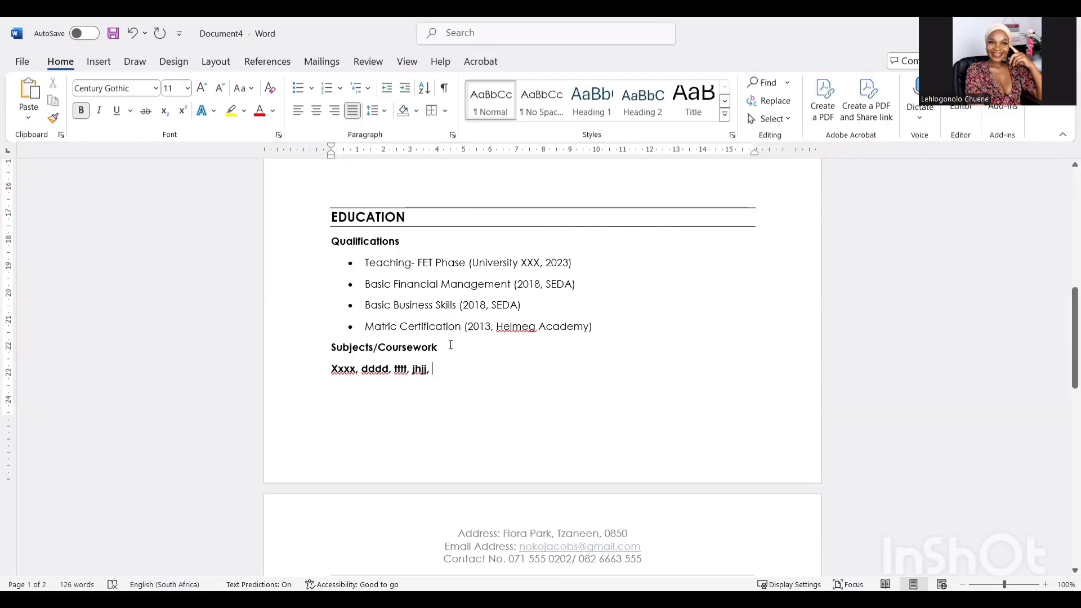
pyautogui.moveTo(438, 372); pyautogui.dragTo(331, 370)
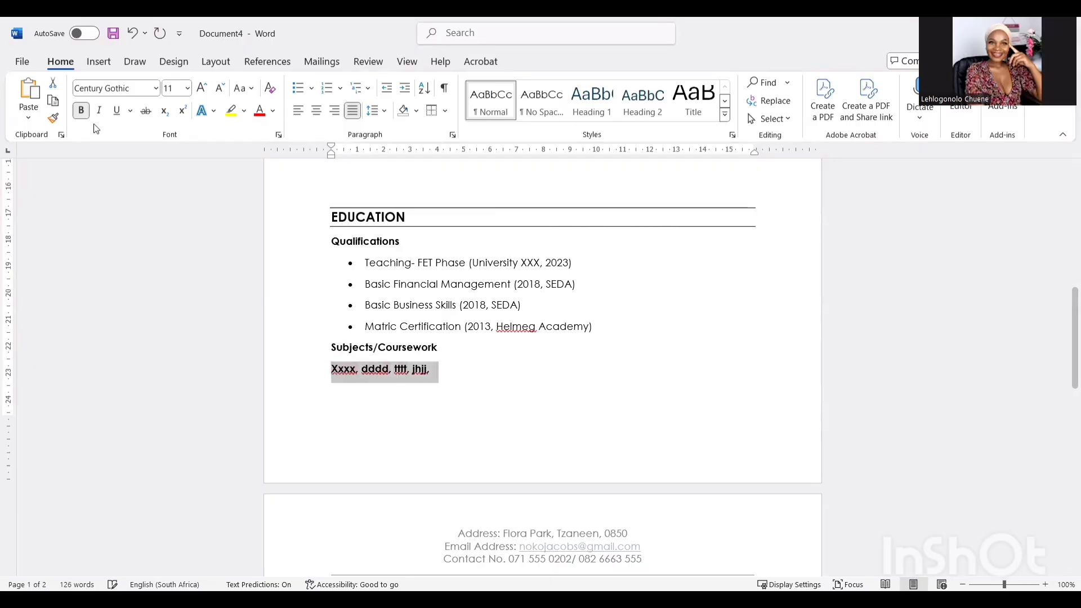
pyautogui.click(82, 111)
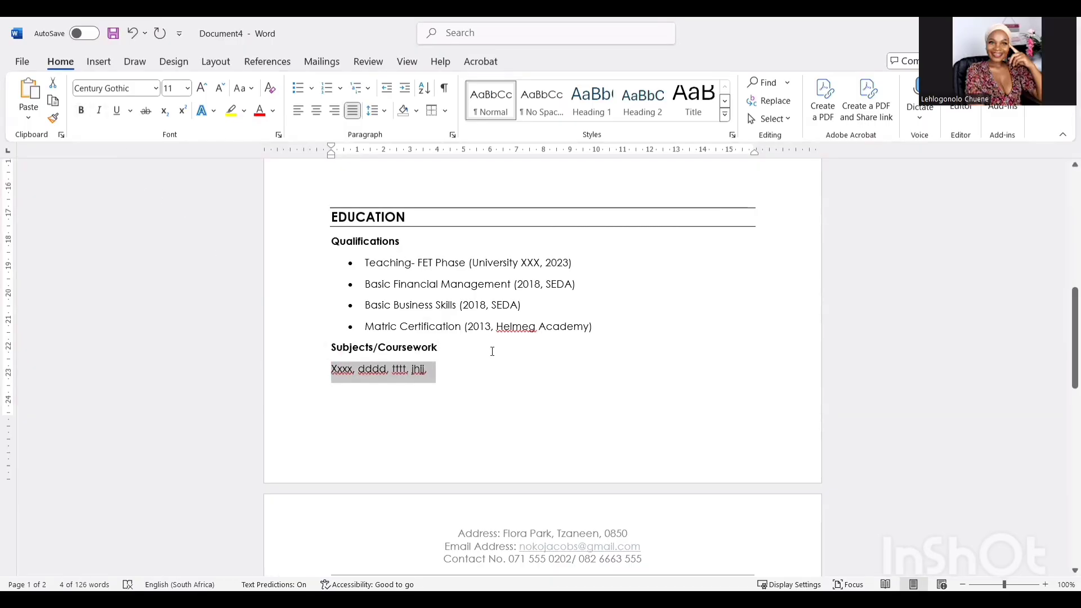
pyautogui.scroll(-3, 491, 353)
pyautogui.click(397, 290)
# - Insert a two-column, six-row table under PERSONAL INFORMATION
pyautogui.scroll(-1, 434, 437)
pyautogui.click(335, 431)
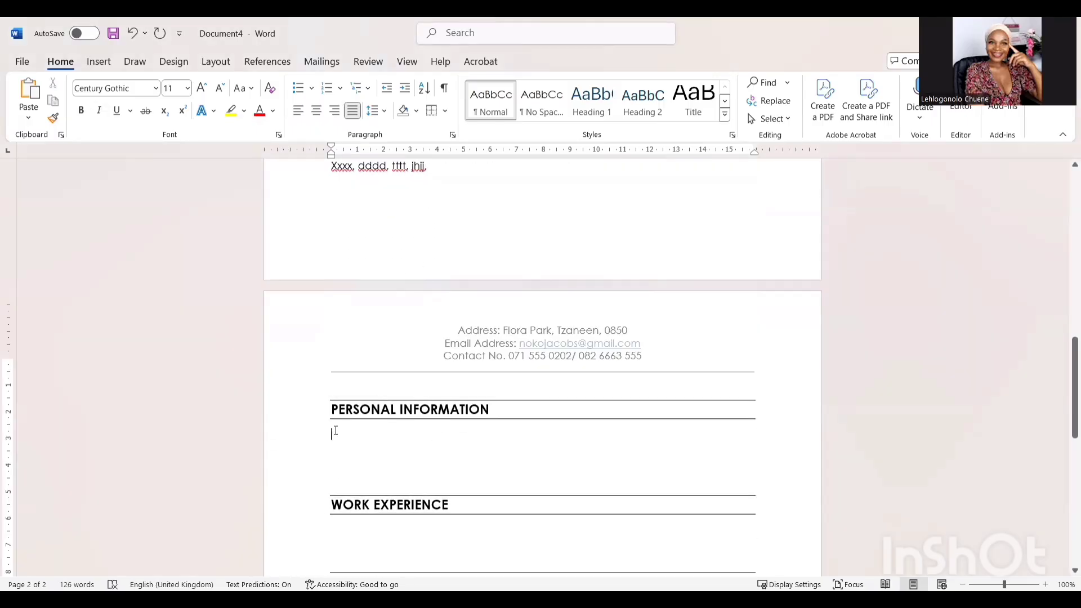
pyautogui.click(99, 62)
pyautogui.click(128, 119)
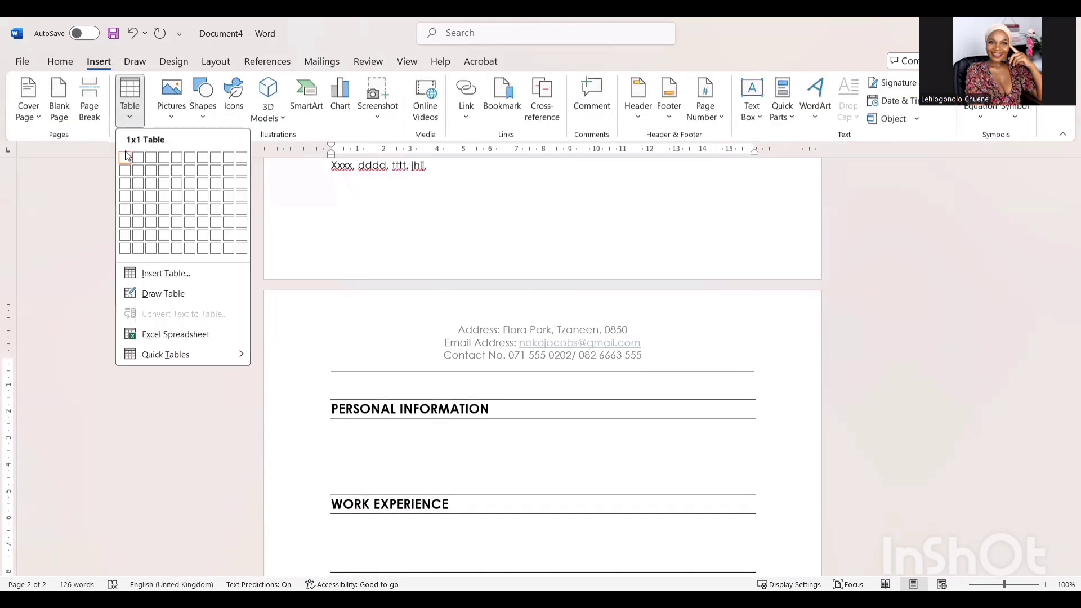
pyautogui.click(138, 221)
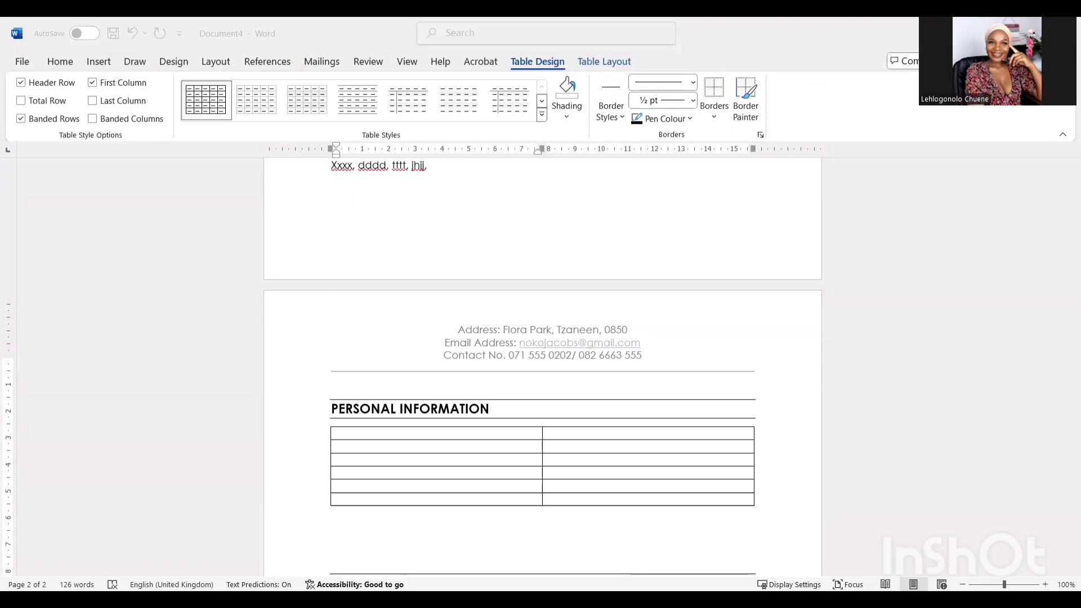
# - Paste the personal details, Full Names through Licence, into the table cells
pyautogui.moveTo(586, 496); pyautogui.dragTo(376, 437)
pyautogui.rightClick(377, 439)
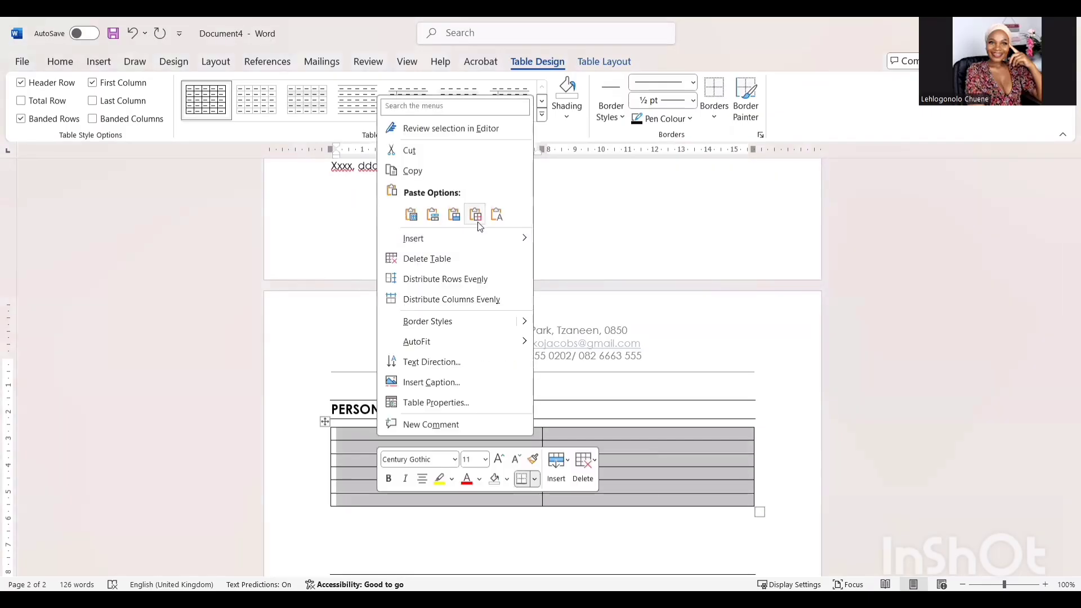
pyautogui.click(497, 220)
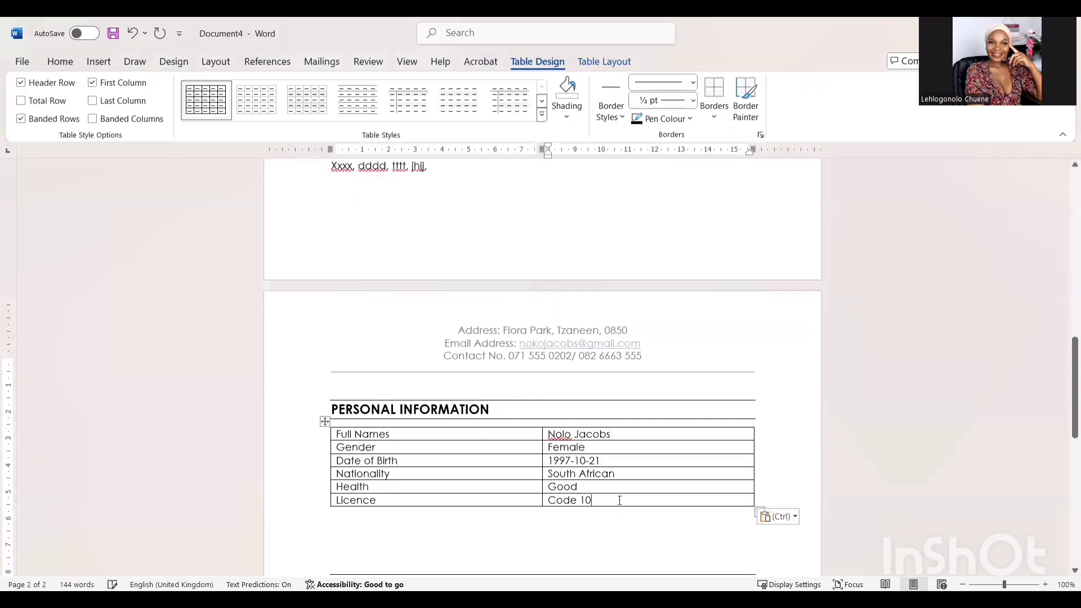
pyautogui.scroll(-2, 441, 459)
pyautogui.scroll(-5, 442, 464)
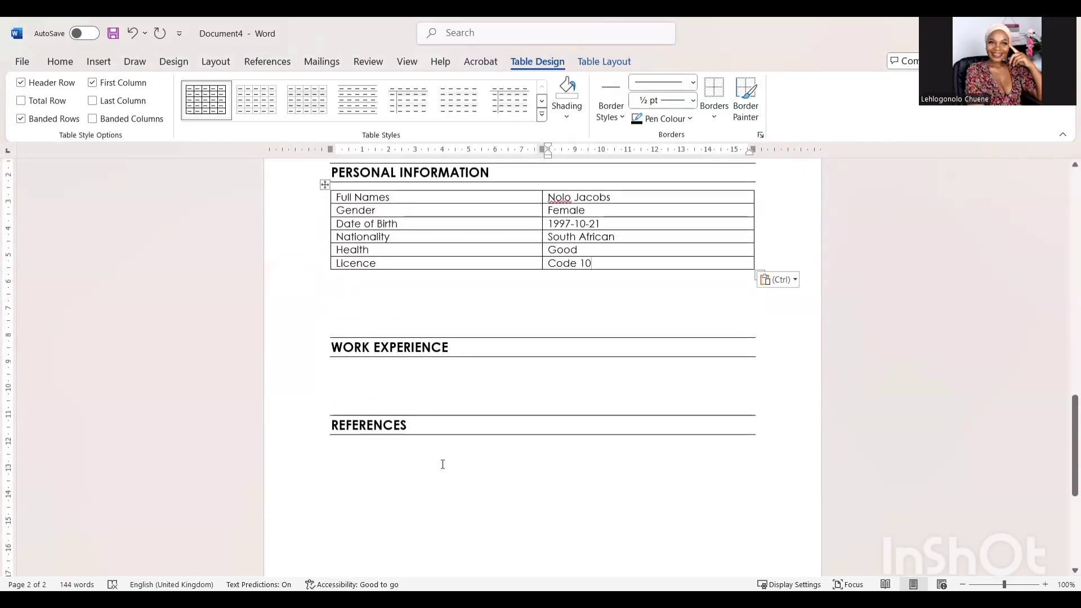
pyautogui.click(659, 341)
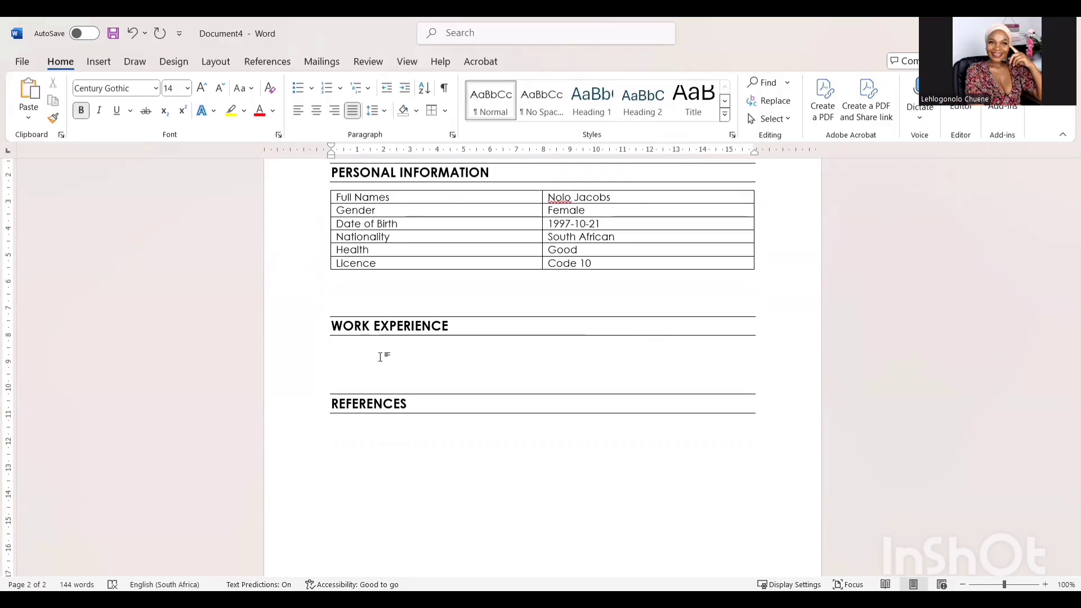
# - Insert a three-column, two-row table under WORK EXPERIENCE
pyautogui.moveTo(335, 296); pyautogui.dragTo(383, 341)
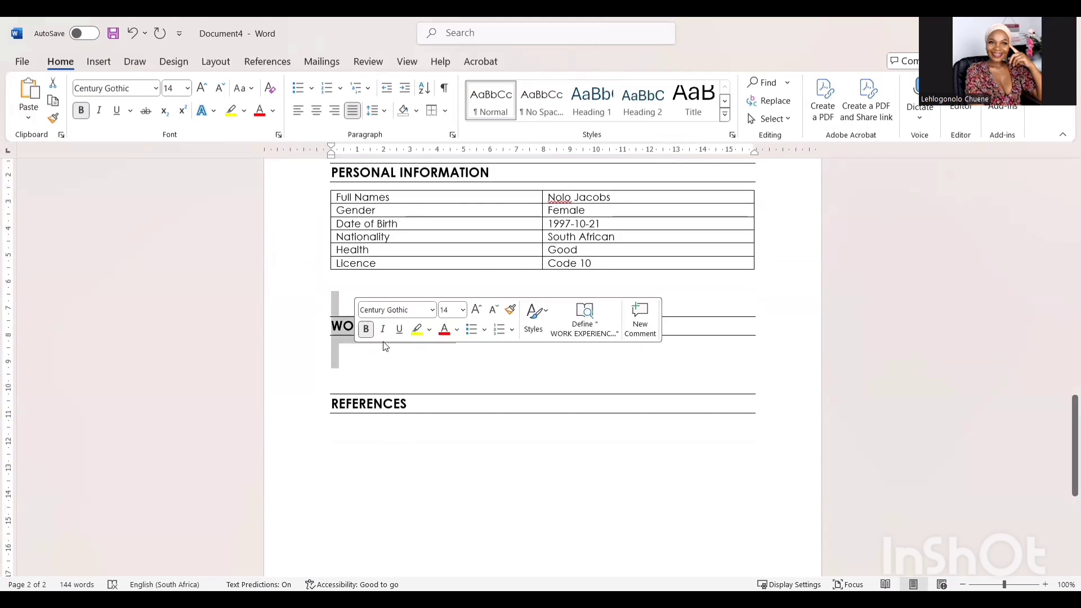
pyautogui.click(347, 367)
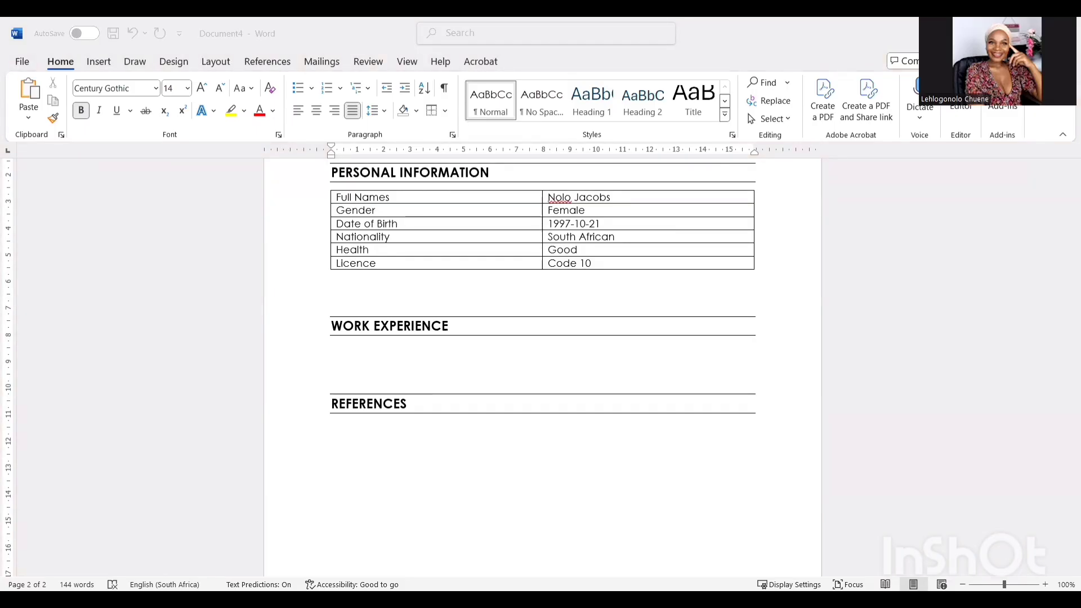
pyautogui.click(349, 353)
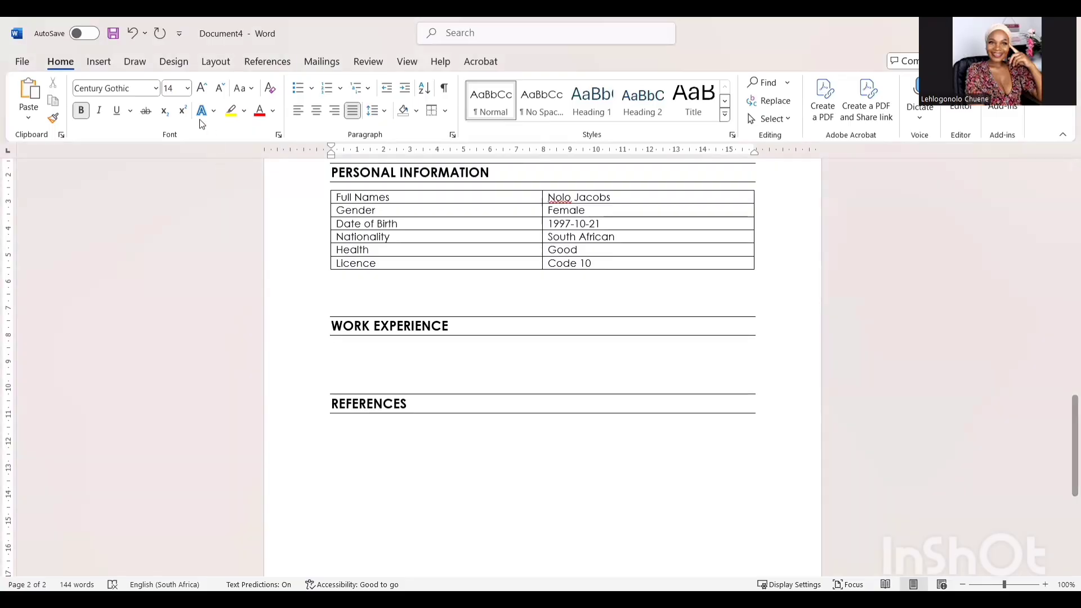
pyautogui.click(110, 62)
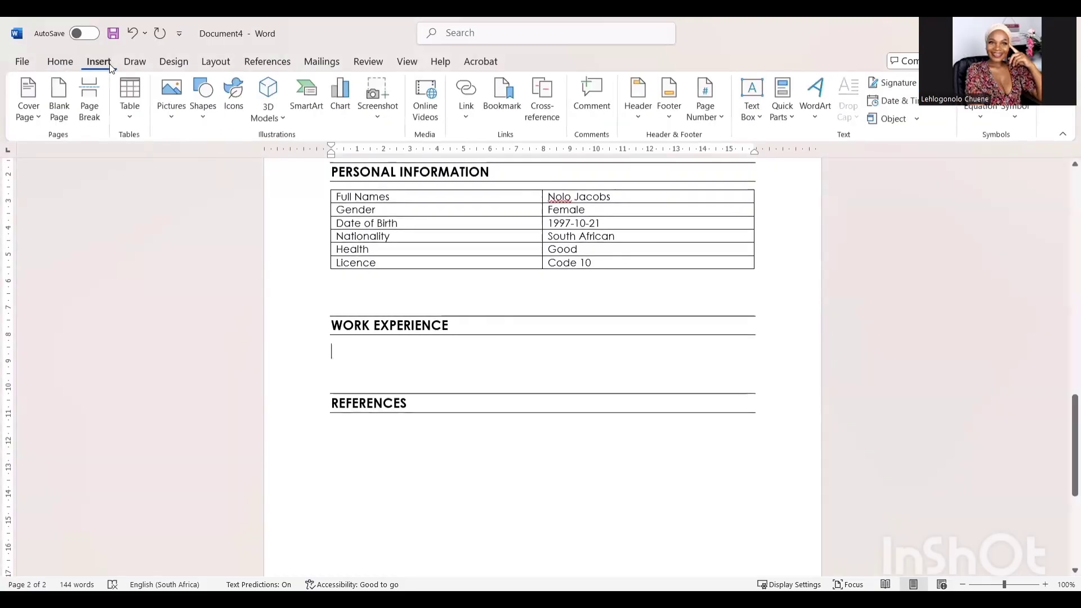
pyautogui.click(128, 107)
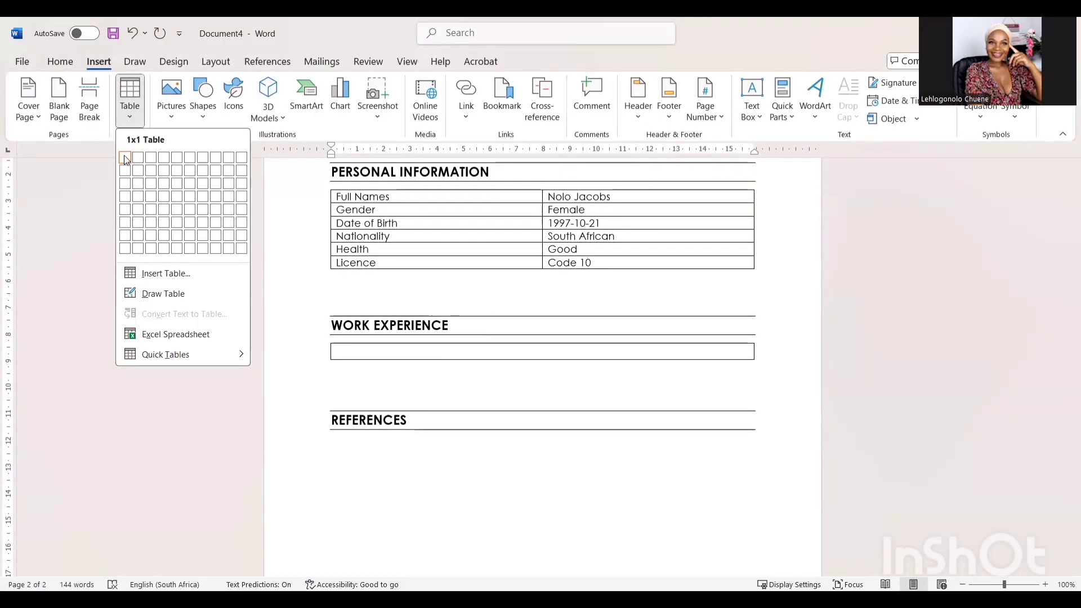
pyautogui.click(151, 178)
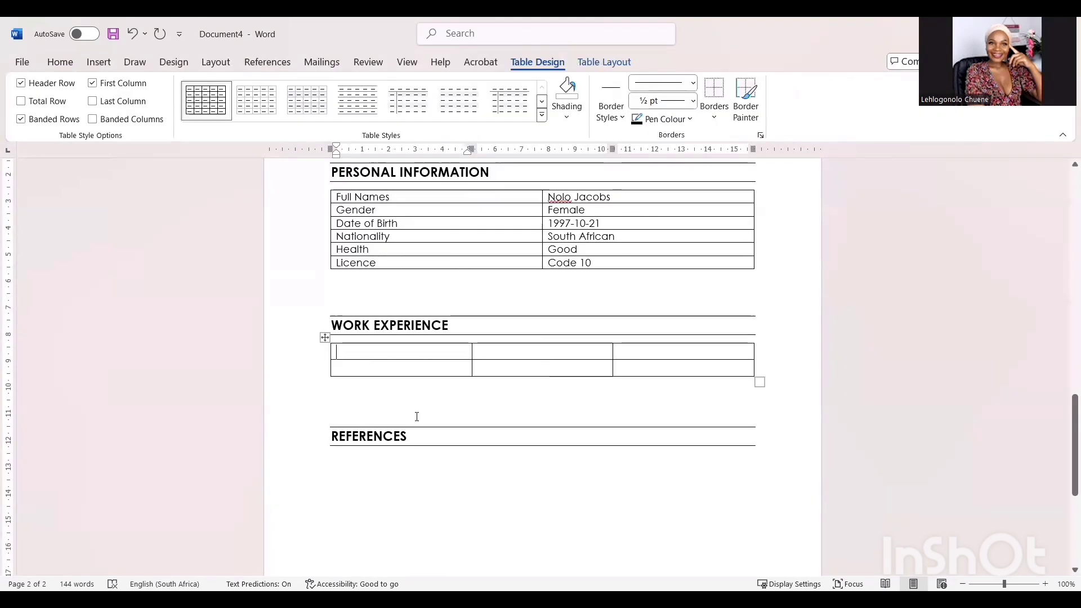
# - Type the headings Date, Company and Roles and Resposibilities in the first row
pyautogui.write('Date')
pyautogui.press('Tab')
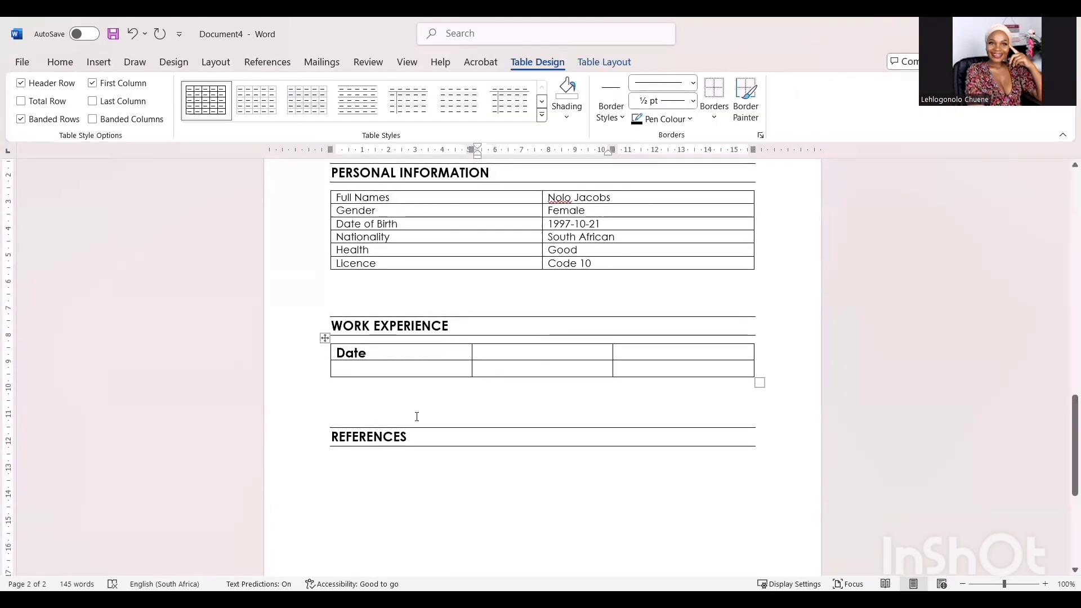
pyautogui.write('Comapny')
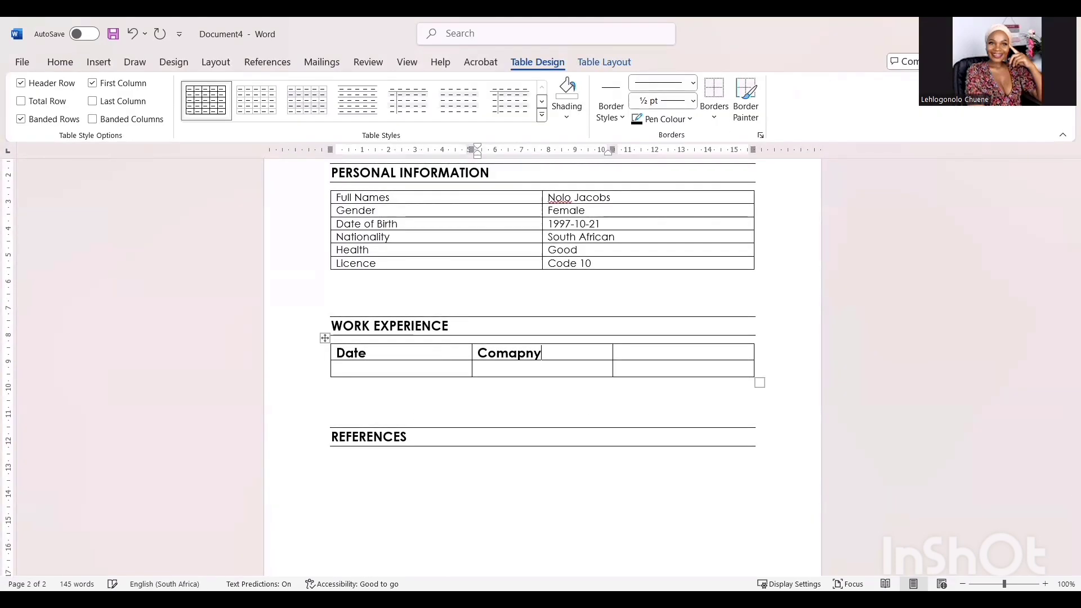
pyautogui.press('Tab')
pyautogui.write('Roles abd')
pyautogui.press('BackSpace')
pyautogui.press('BackSpace')
pyautogui.press('BackSpace')
pyautogui.write('nd Respo')
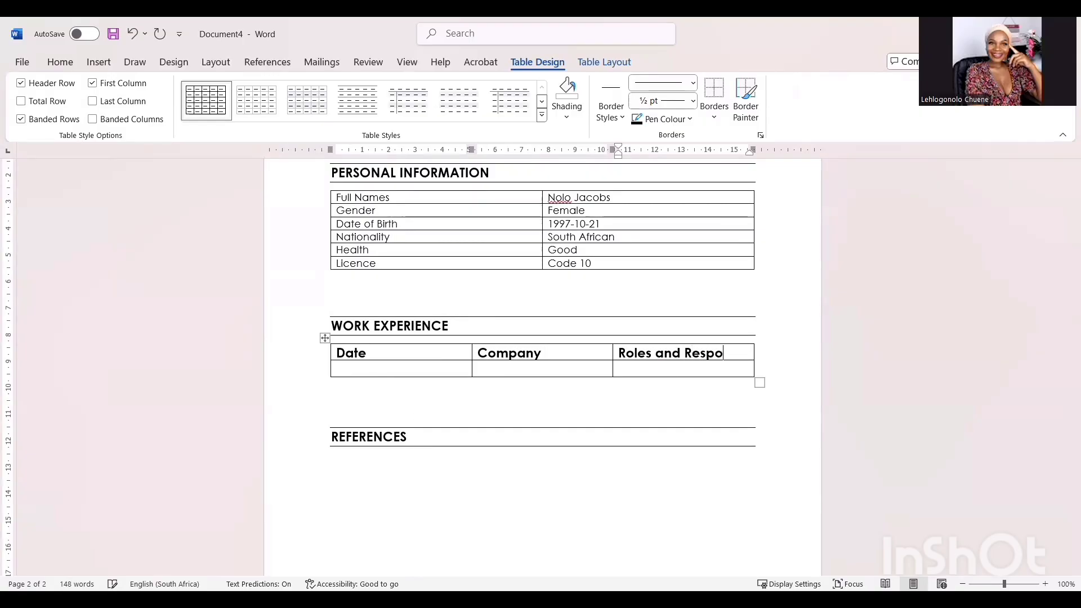
pyautogui.write('sibilit')
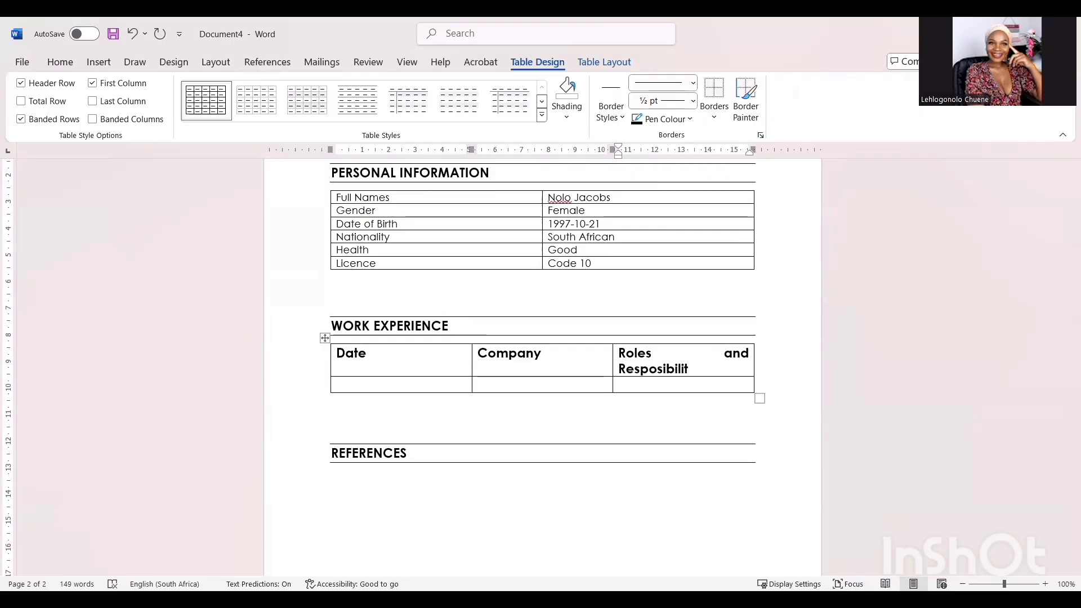
pyautogui.write('ies')
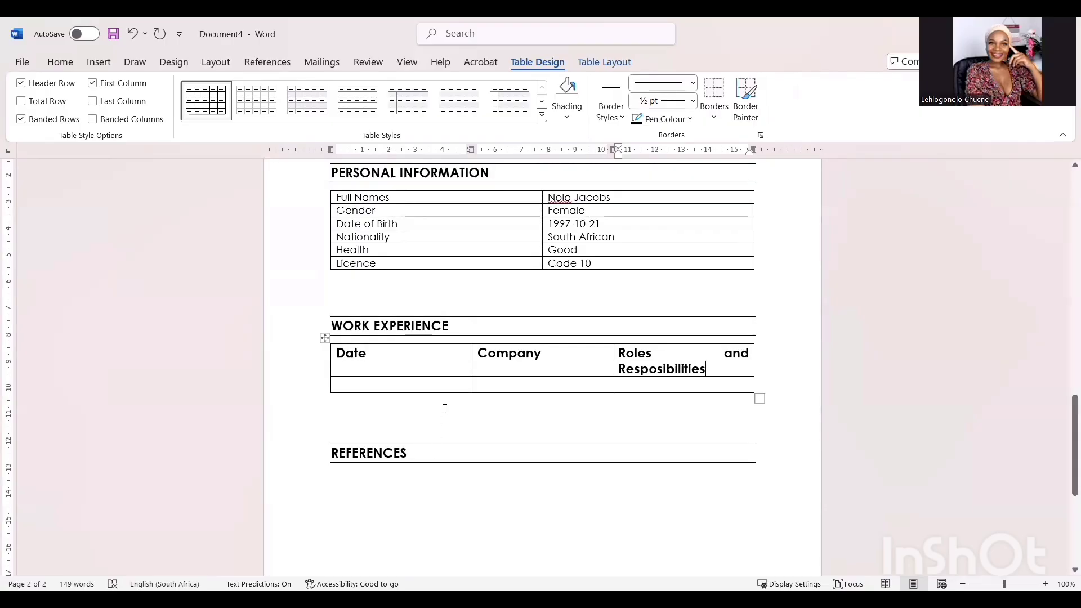
# - Correct the misspelled heading to Responsibilities using the spelling suggestion
pyautogui.click(445, 409)
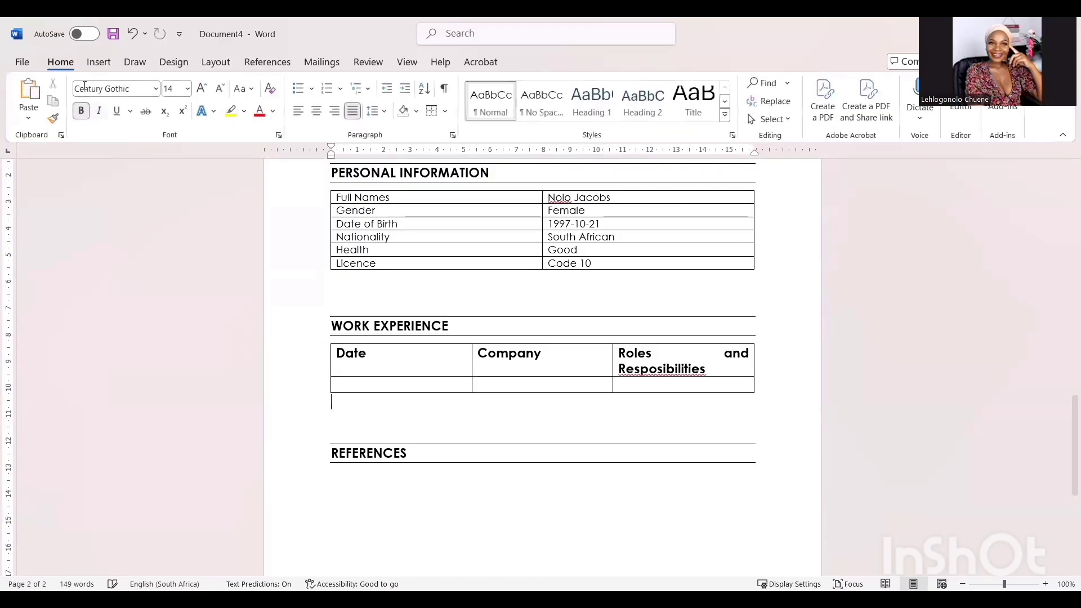
pyautogui.rightClick(696, 370)
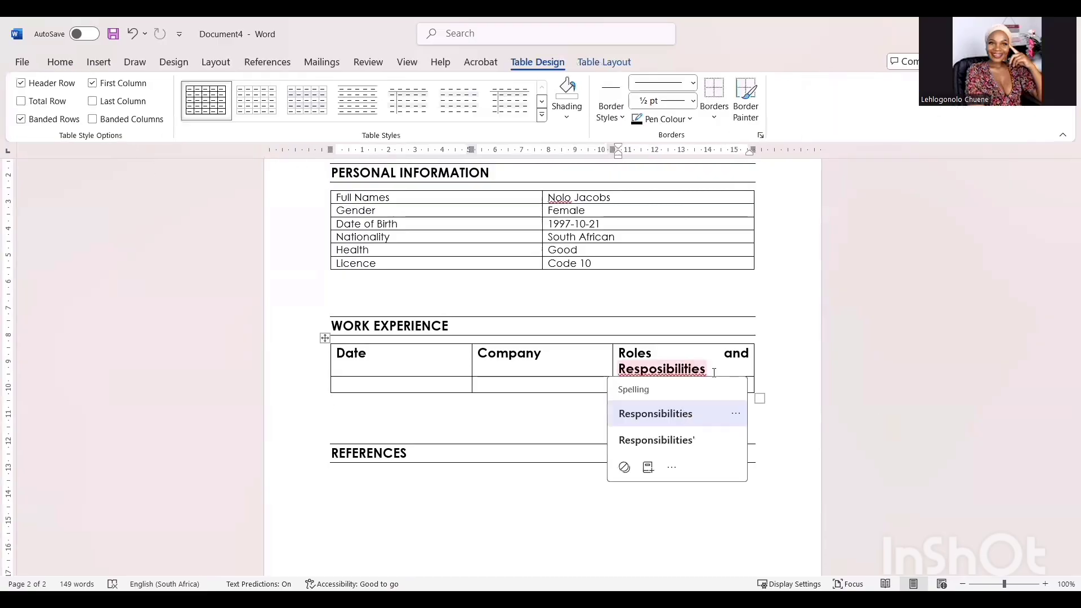
pyautogui.click(688, 413)
# - Set the Work Experience header row to 11 pt so it fits on one line
pyautogui.moveTo(698, 369); pyautogui.dragTo(374, 359)
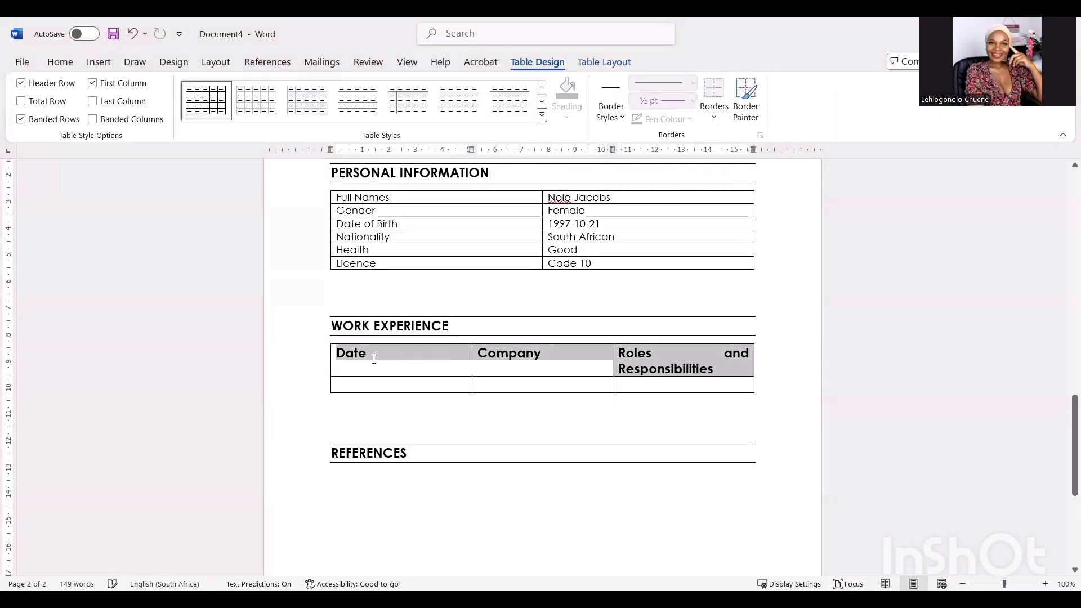
pyautogui.click(52, 63)
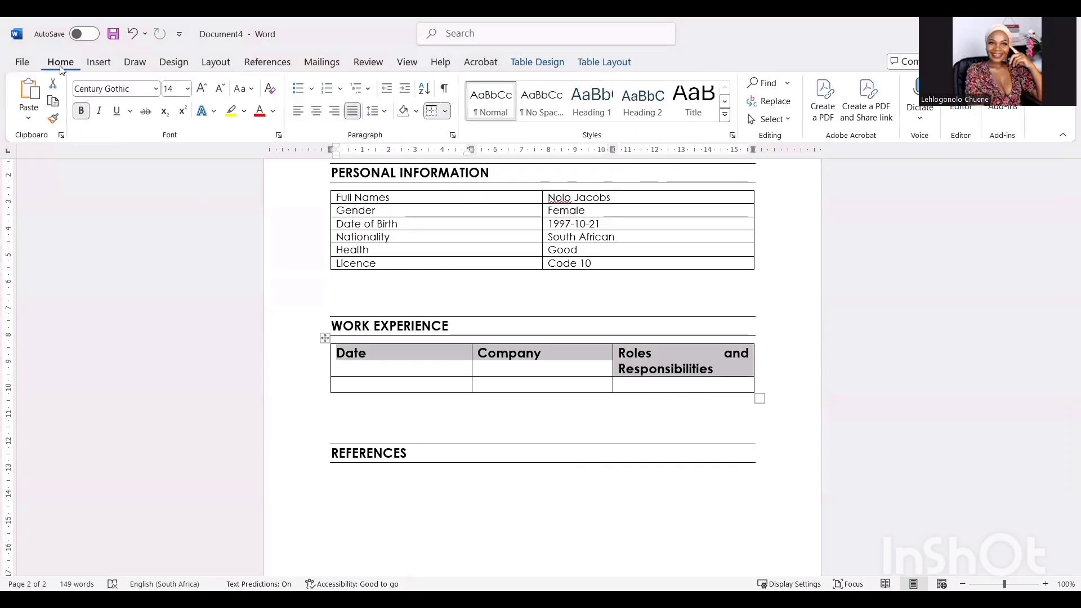
pyautogui.click(187, 89)
pyautogui.click(176, 157)
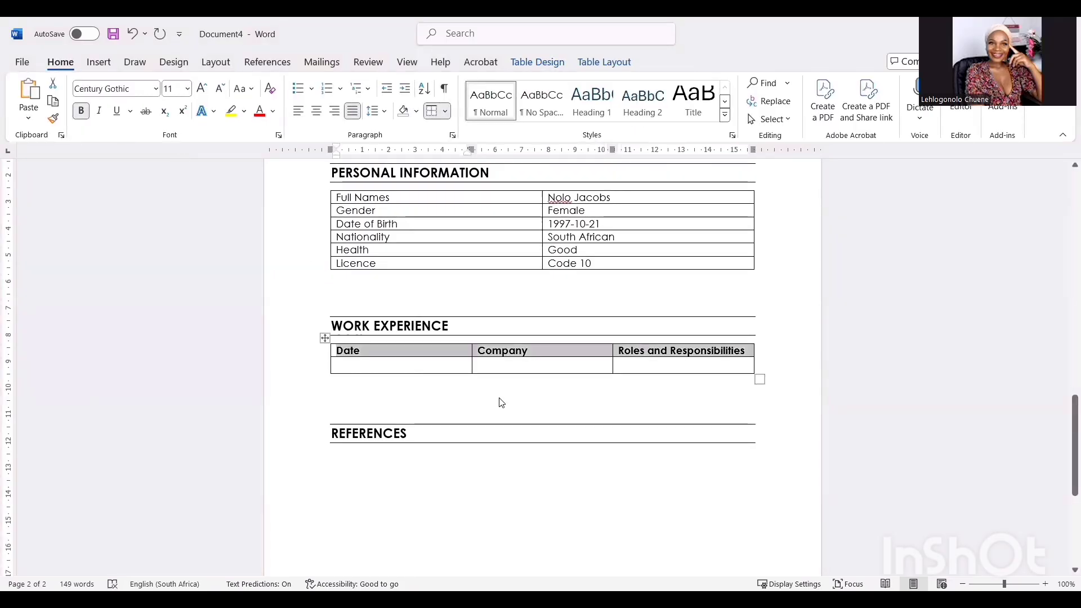
pyautogui.click(433, 376)
# - Enter April 2024, Eats Food, and Position with Waiter below it in the first row
pyautogui.click(434, 366)
pyautogui.write('April 2024')
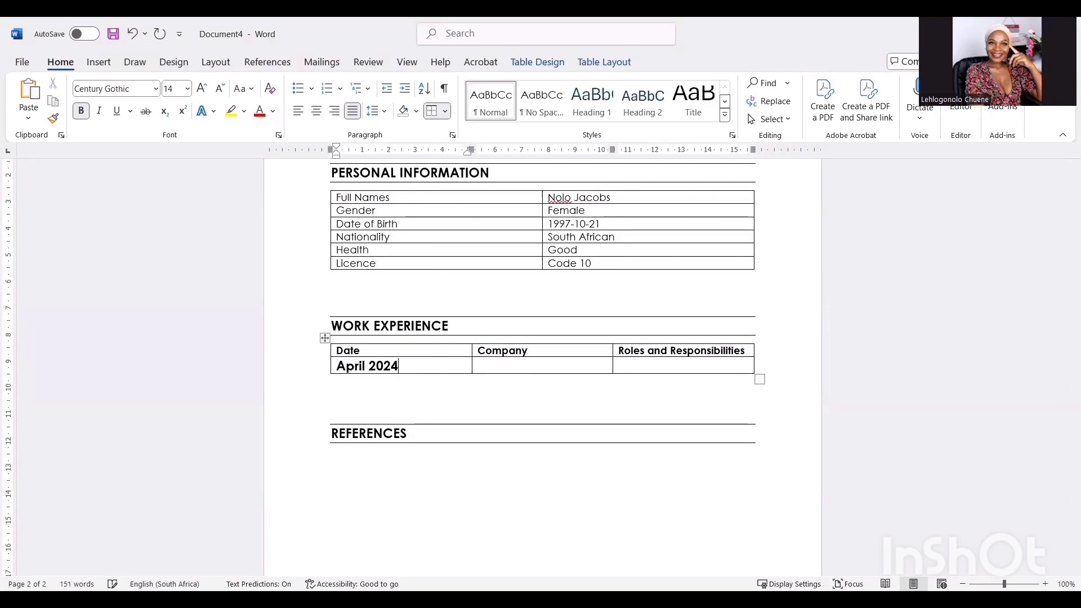
pyautogui.press('Tab')
pyautogui.write('Eats Food')
pyautogui.press('Tab')
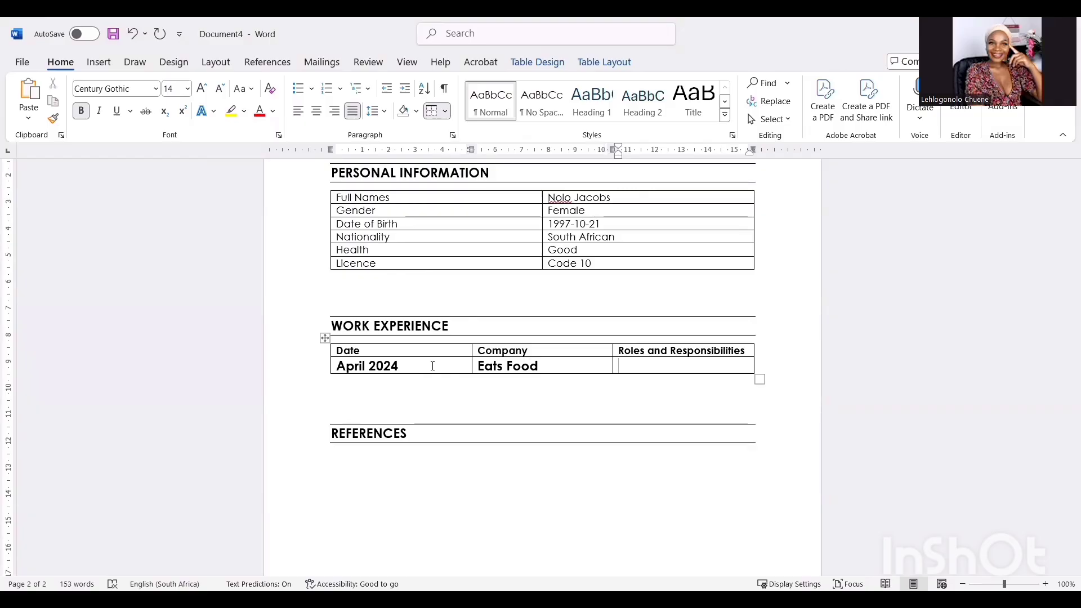
pyautogui.write('Position')
pyautogui.press('Return')
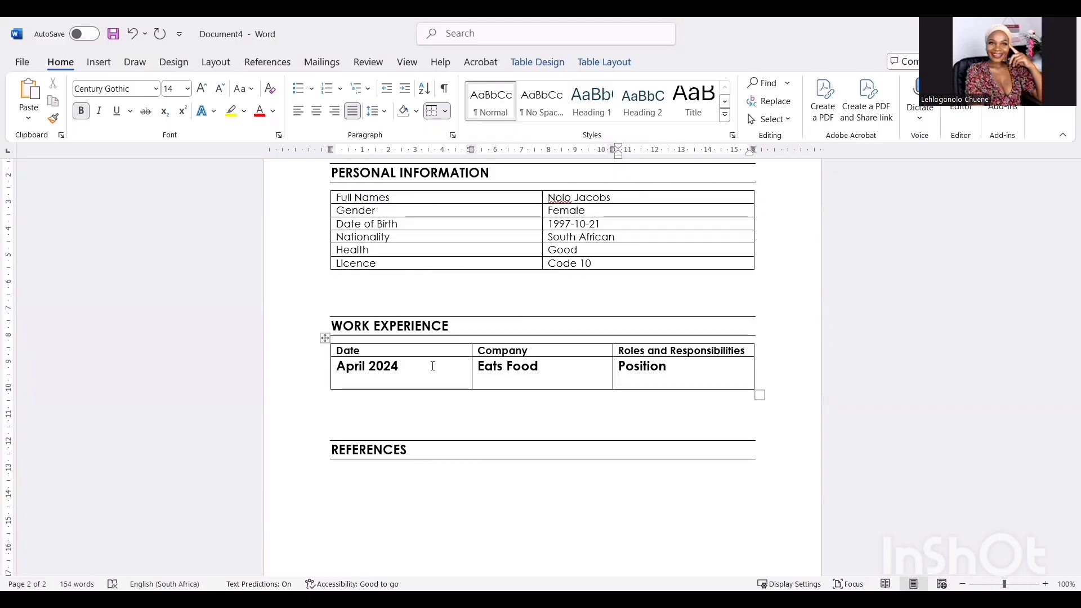
pyautogui.write('Waiter')
# - Make the row regular 11 pt text with only the Position label bold
pyautogui.moveTo(568, 383); pyautogui.dragTo(406, 377)
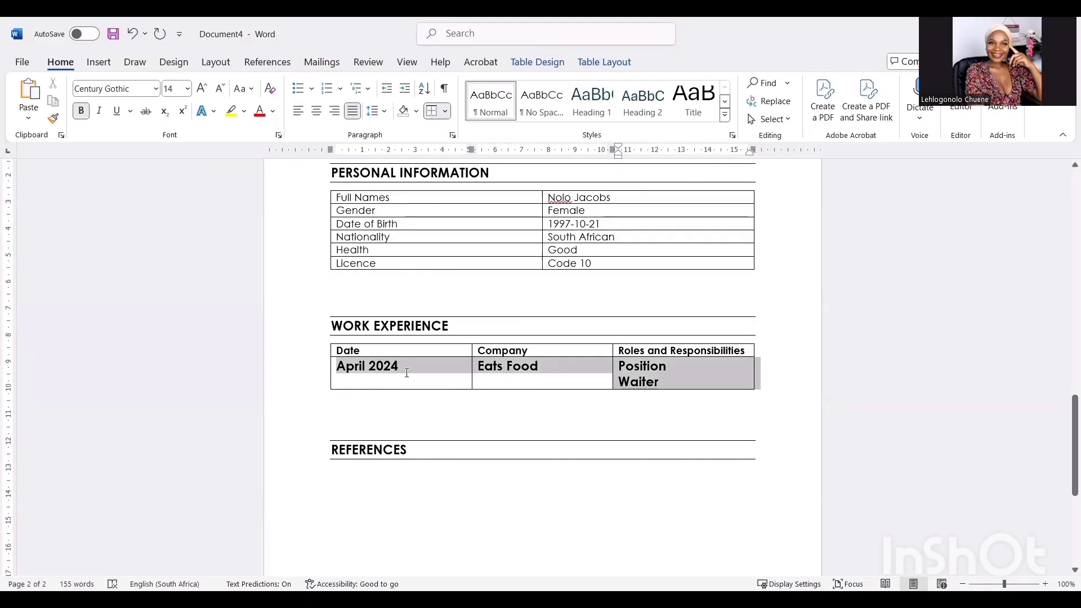
pyautogui.click(82, 114)
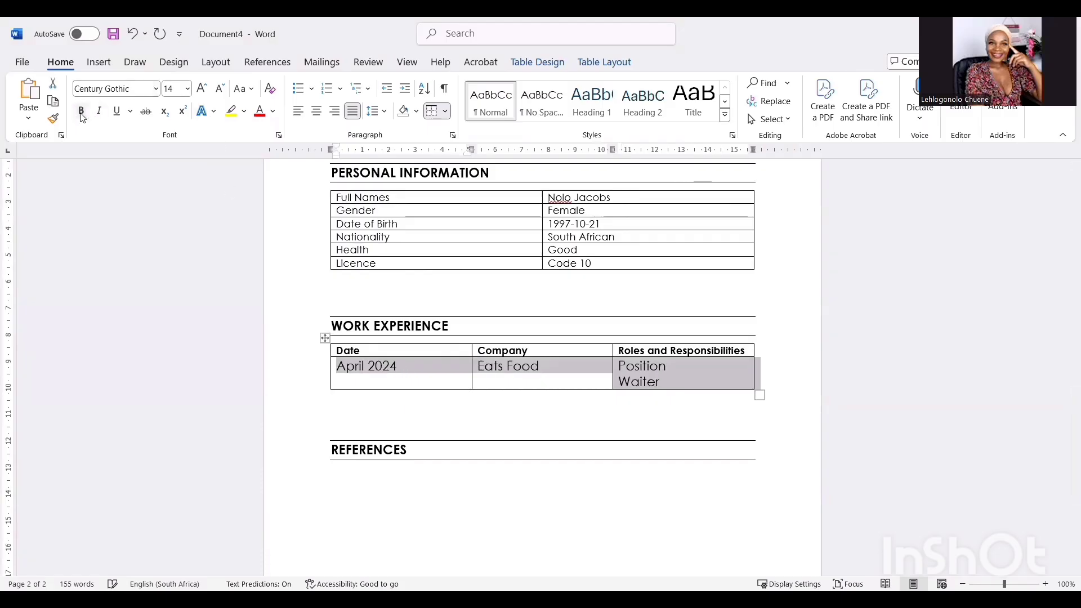
pyautogui.click(187, 89)
pyautogui.click(177, 150)
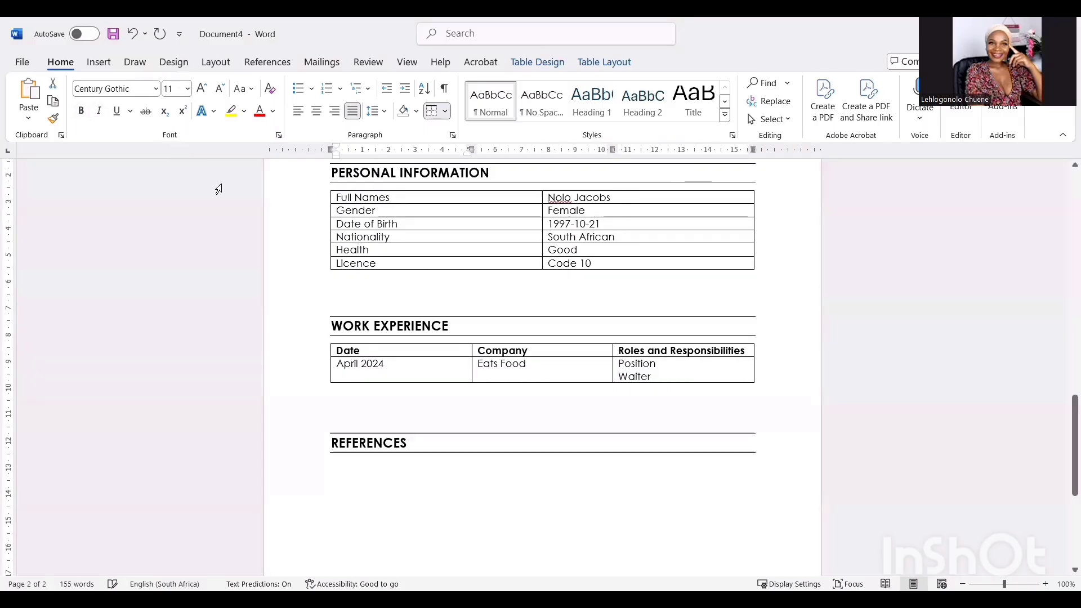
pyautogui.click(634, 392)
pyautogui.moveTo(657, 367); pyautogui.dragTo(622, 364)
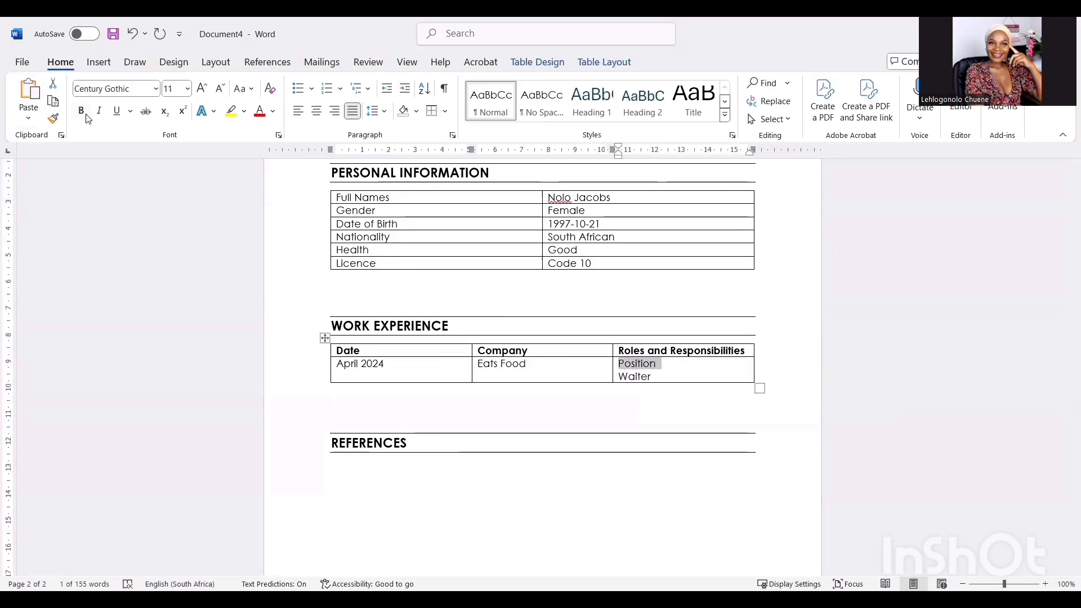
pyautogui.hotkey('ctrl', 'b')
pyautogui.click(656, 377)
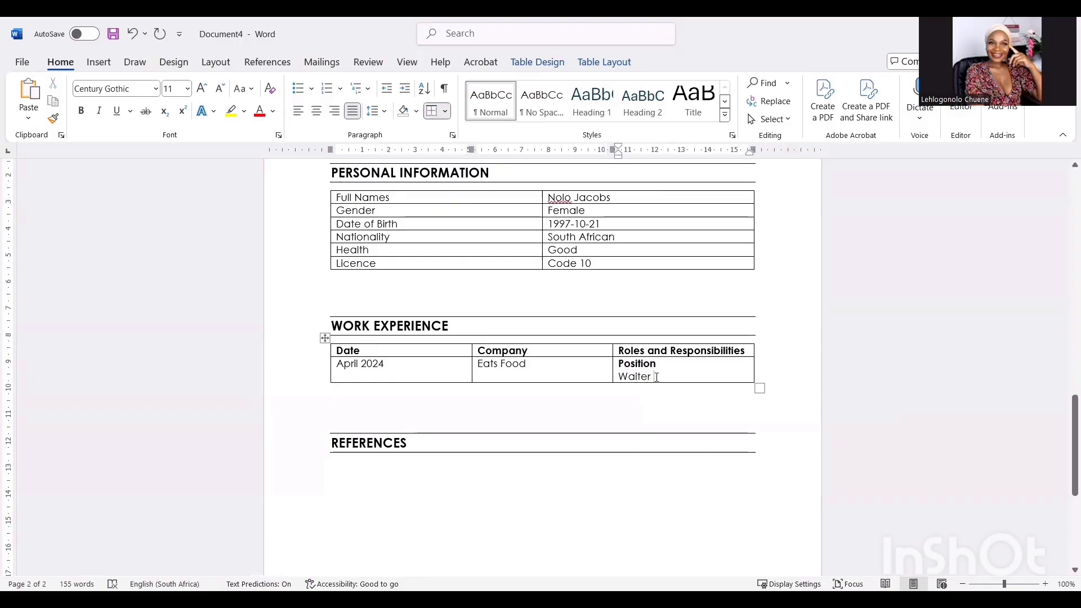
pyautogui.press('Return')
pyautogui.press('Return')
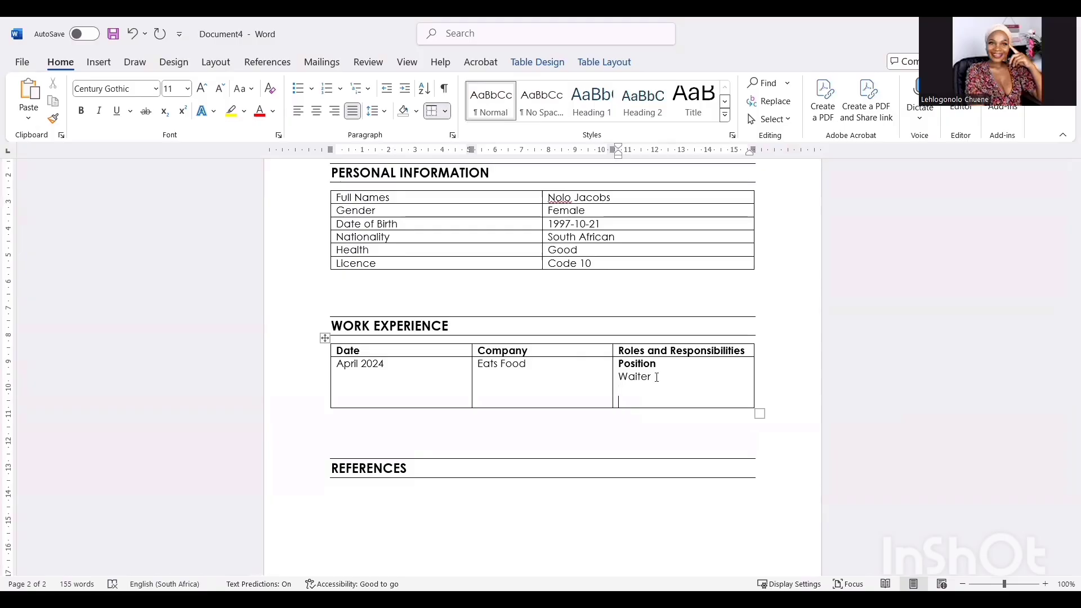
# - Add 'Task Includes:' under Waiter with three placeholder bullets: Hhhhhh, Hhhhh, hhhh
pyautogui.write('Task Includes:')
pyautogui.press('Return')
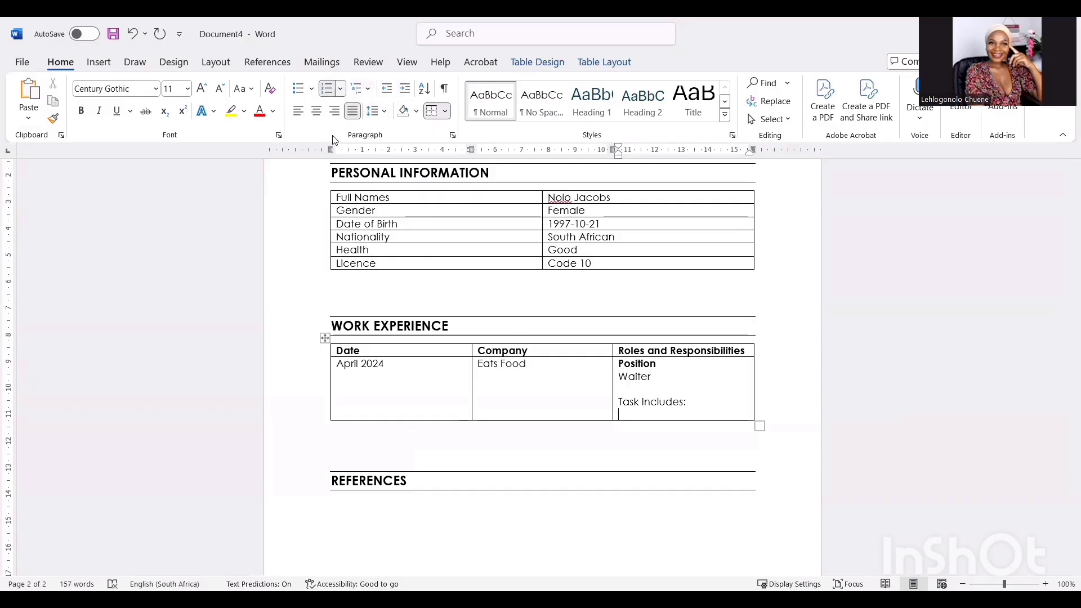
pyautogui.click(298, 88)
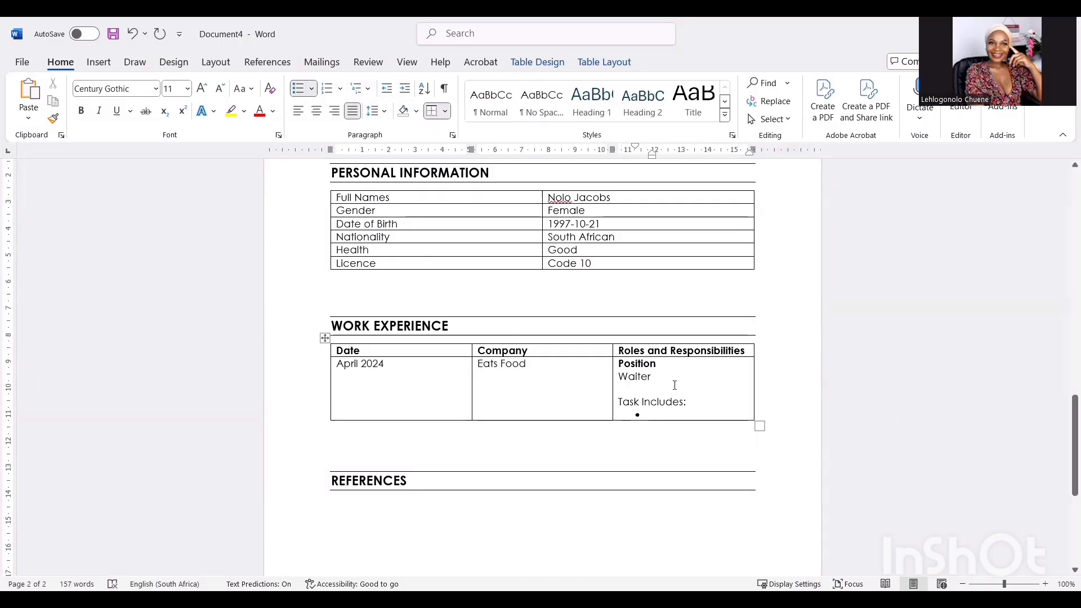
pyautogui.write('Hhhhhh')
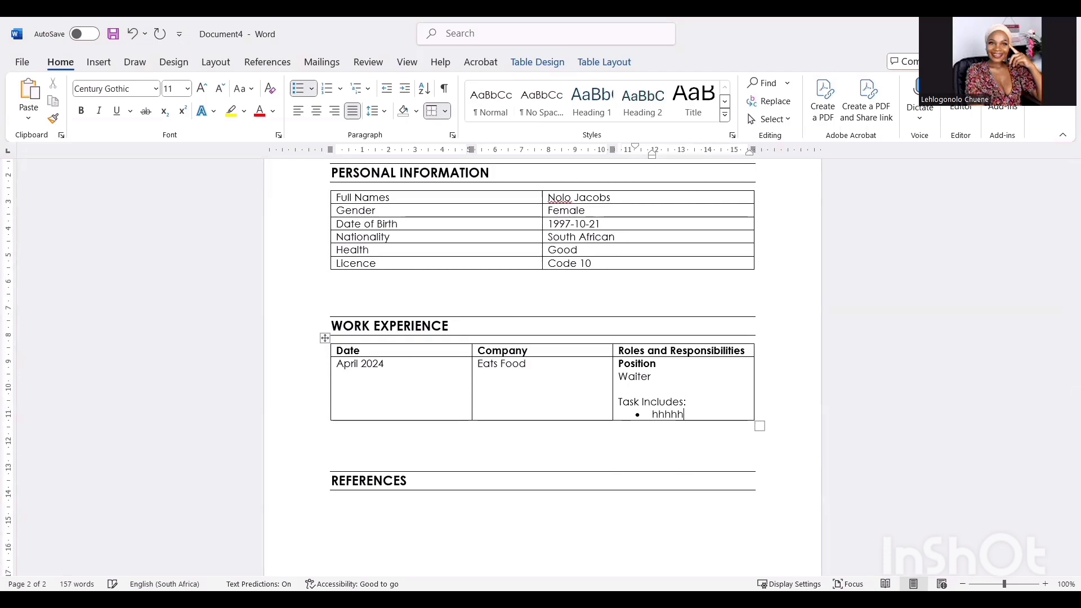
pyautogui.press('Return')
pyautogui.write('Hhhhh')
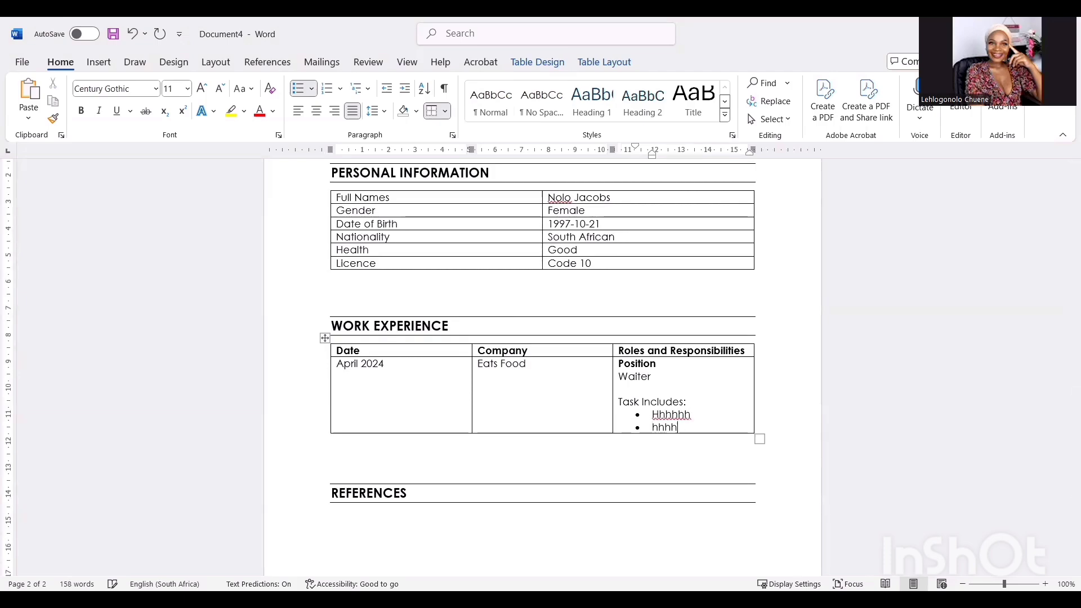
pyautogui.press('Return')
pyautogui.write('hhhh')
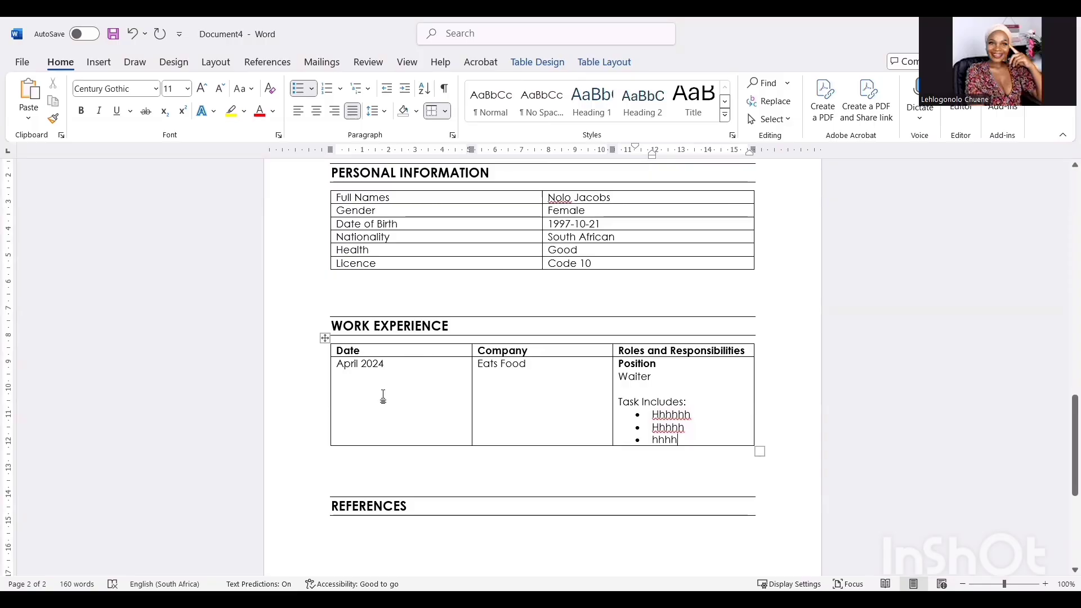
# - Narrow the Date and Company columns so Roles and Responsibilities takes most of the table width
pyautogui.moveTo(472, 366); pyautogui.dragTo(404, 366)
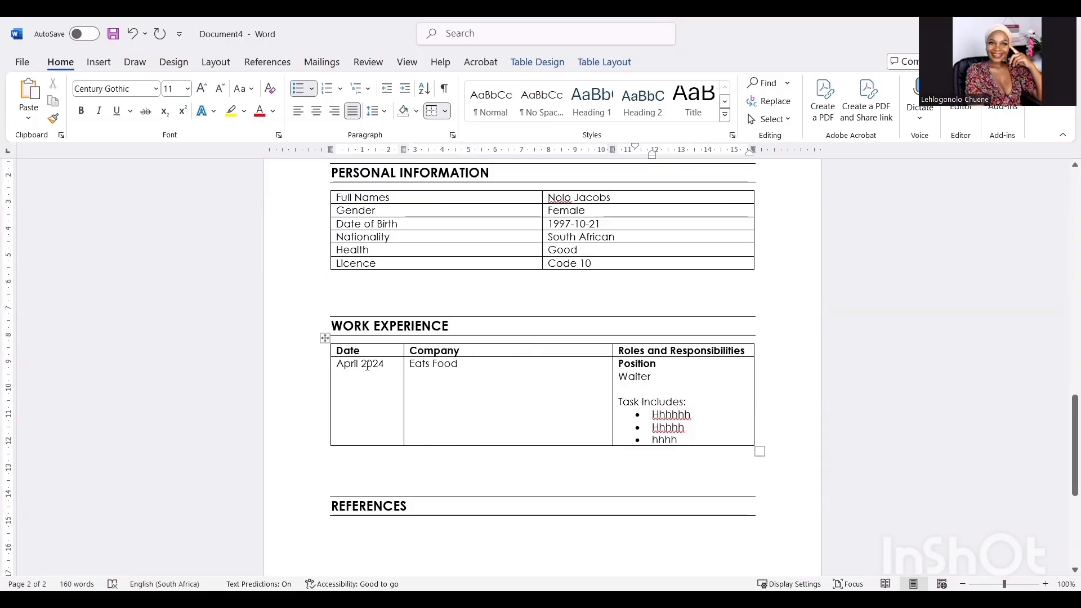
pyautogui.moveTo(606, 352); pyautogui.dragTo(490, 365)
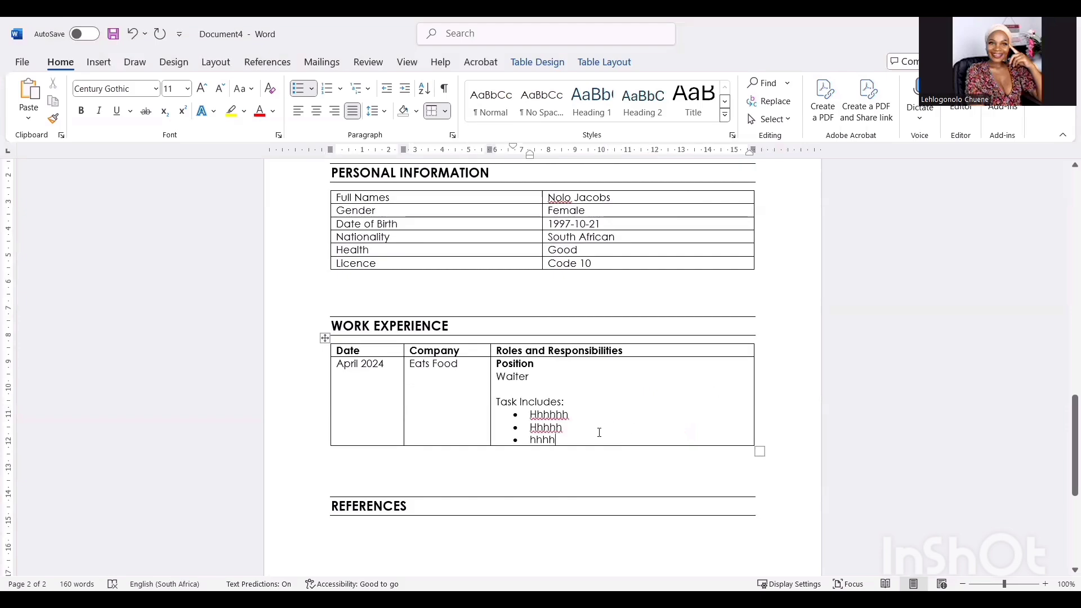
pyautogui.scroll(-5, 432, 427)
pyautogui.click(391, 389)
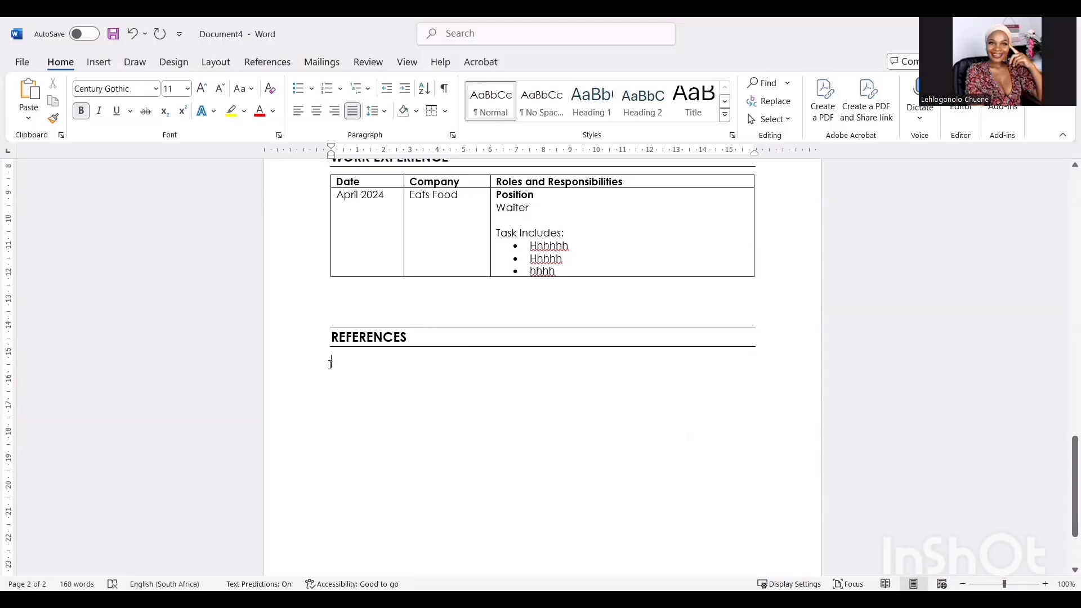
# - Insert a 3-column by 4-row table under the REFERENCES heading
pyautogui.click(102, 68)
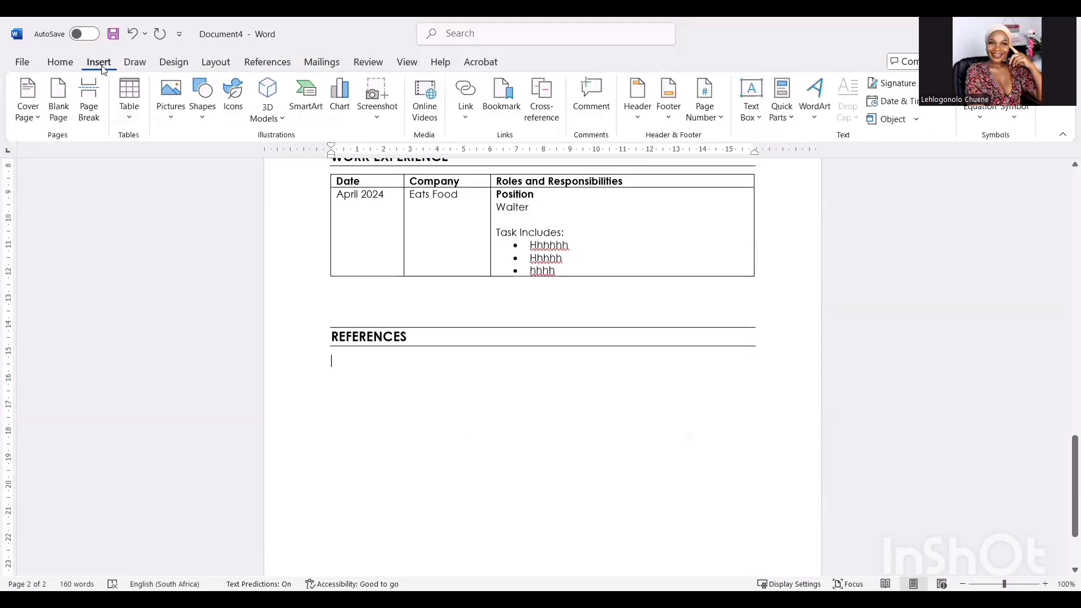
pyautogui.click(130, 104)
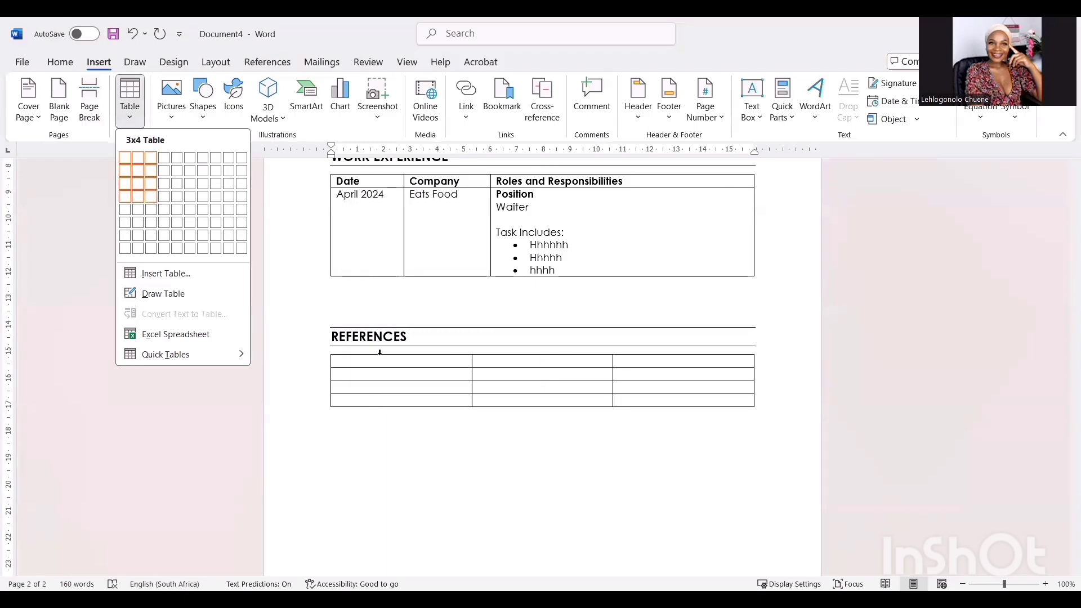
pyautogui.click(151, 198)
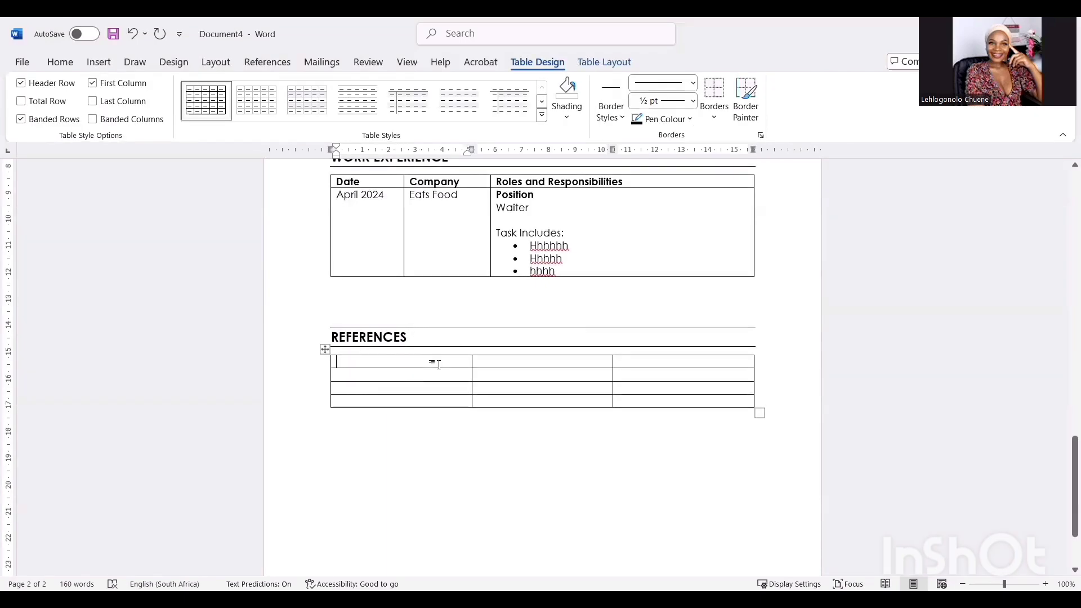
# - Fill the header row with 'Name and Surname', 'Company' and 'Contact Details'
pyautogui.write('name and Surname')
pyautogui.press('Tab')
pyautogui.write('Company')
pyautogui.press('Tab')
pyautogui.write('Contact details')
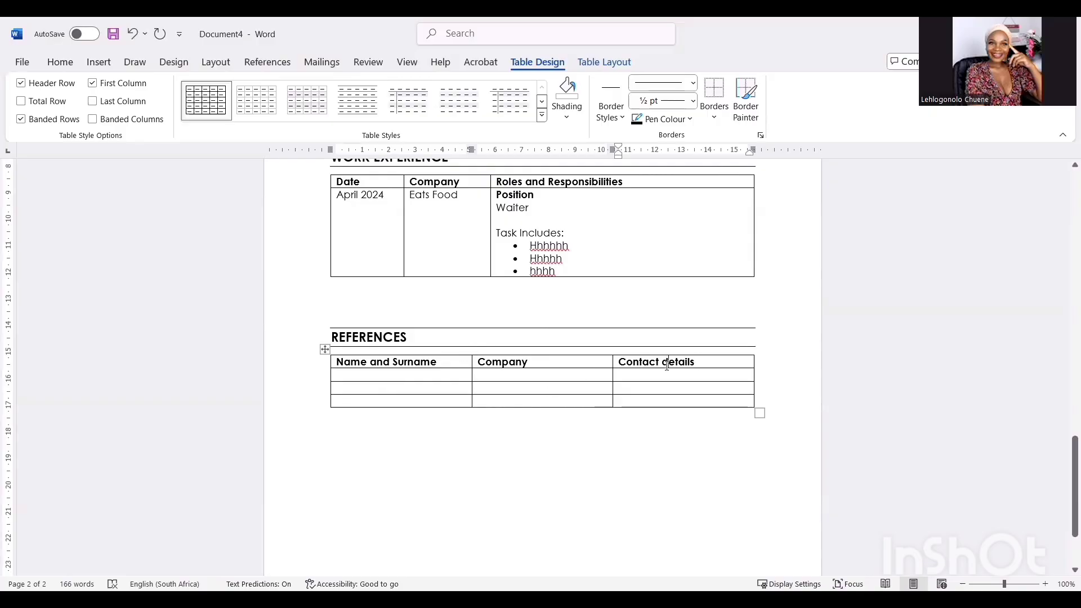
pyautogui.press('BackSpace')
pyautogui.write('D')
pyautogui.scroll(8, 451, 378)
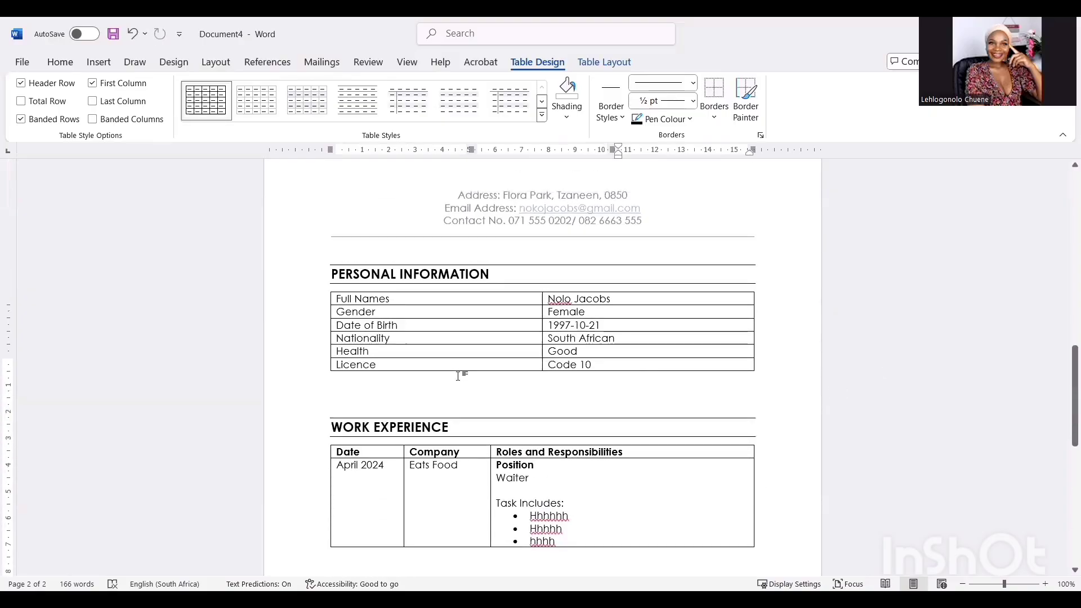
pyautogui.scroll(10, 620, 443)
pyautogui.scroll(-9, 621, 446)
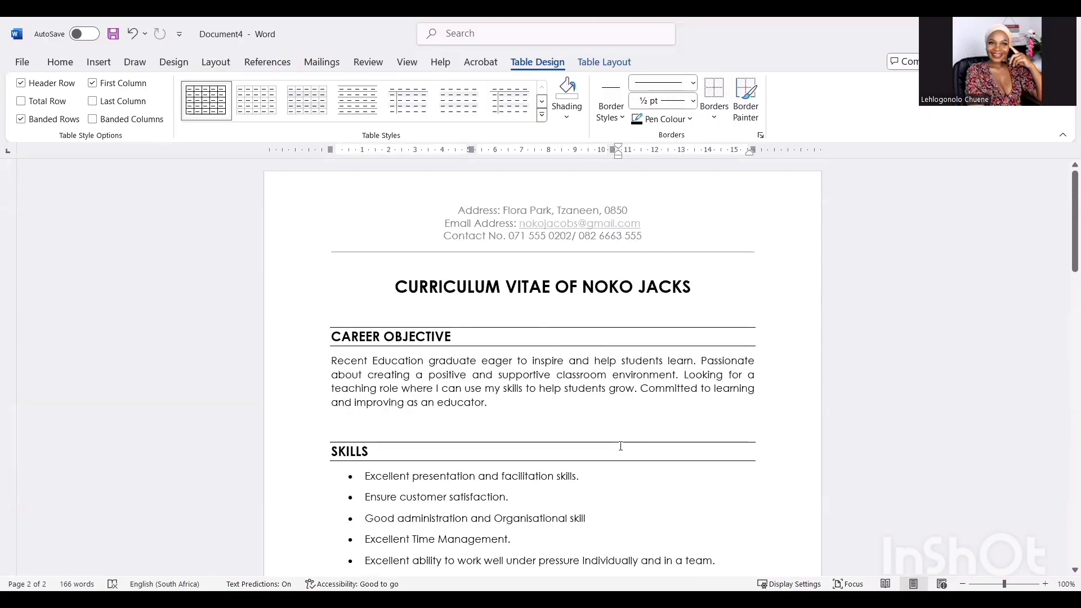
pyautogui.scroll(-20, 620, 446)
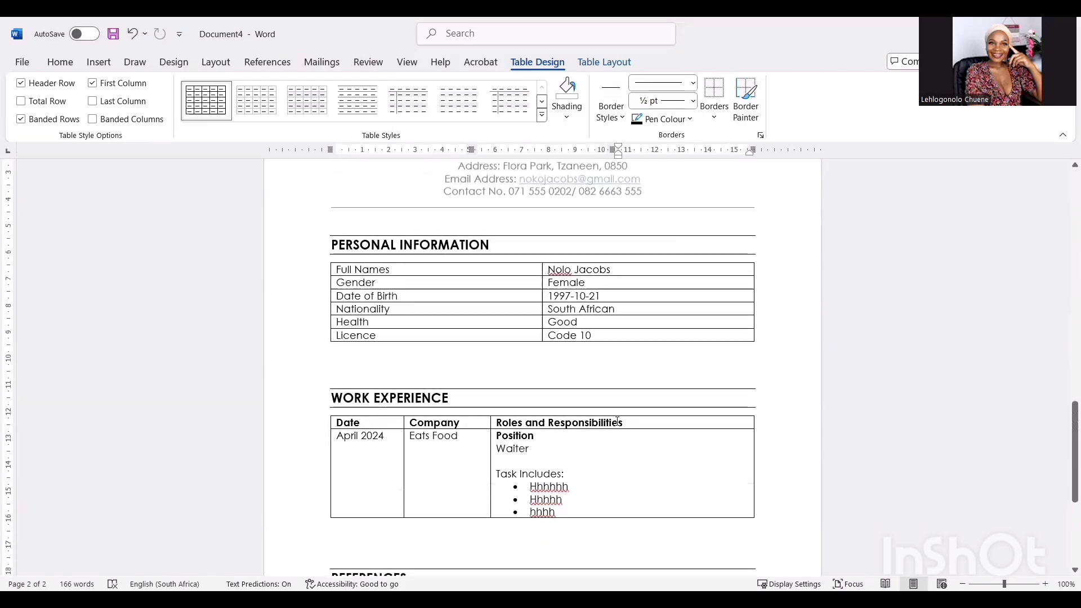
pyautogui.scroll(-10, 617, 421)
pyautogui.scroll(6, 594, 326)
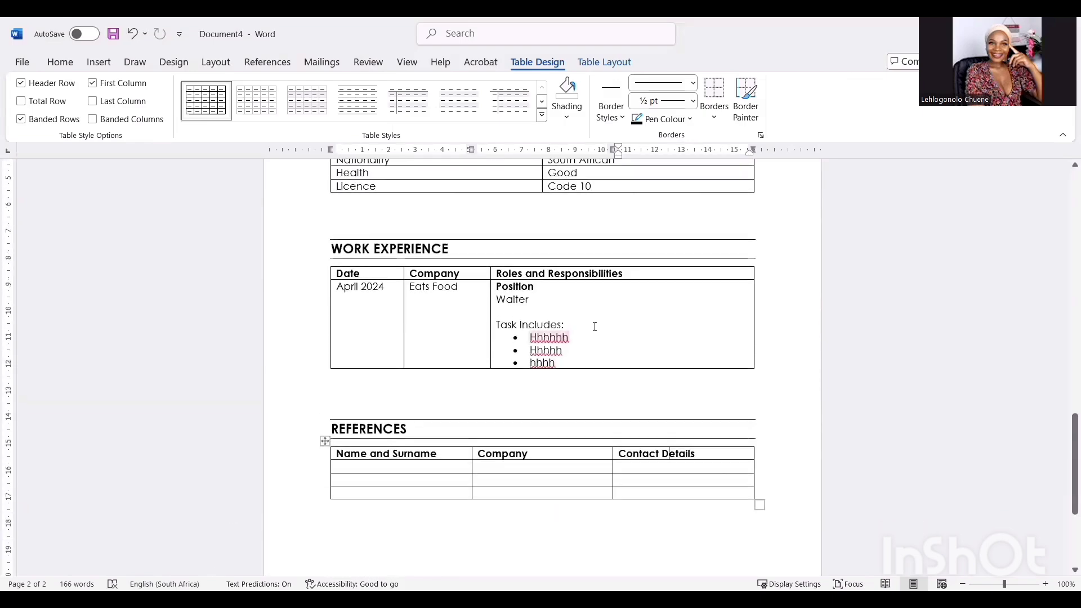
pyautogui.scroll(15, 594, 326)
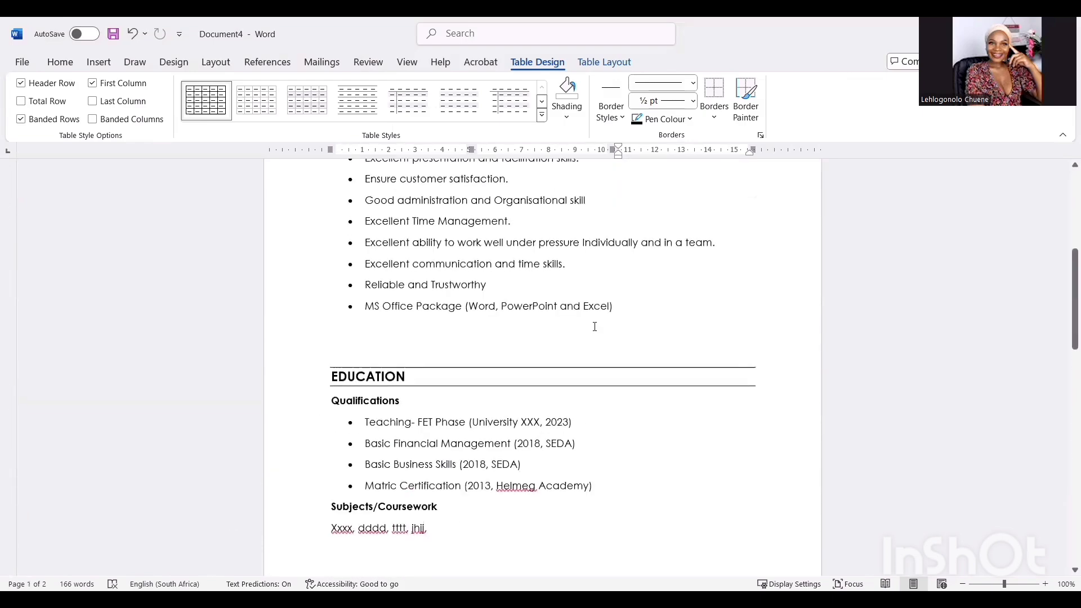